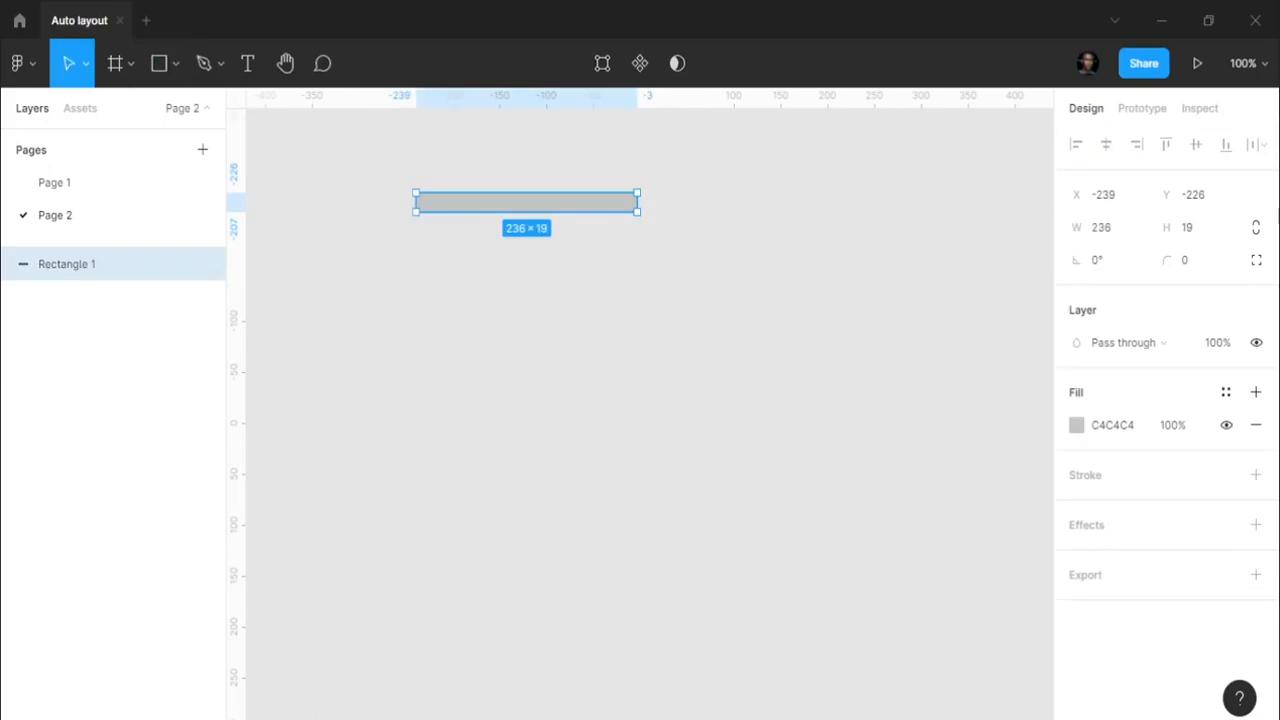
- Size the grey rectangle to 240×45 with a corner radius of 5
{"action": "left_click", "coordinate": [1105, 228]}
{"action": "type", "text": "240"}
{"action": "key", "text": "Return"}
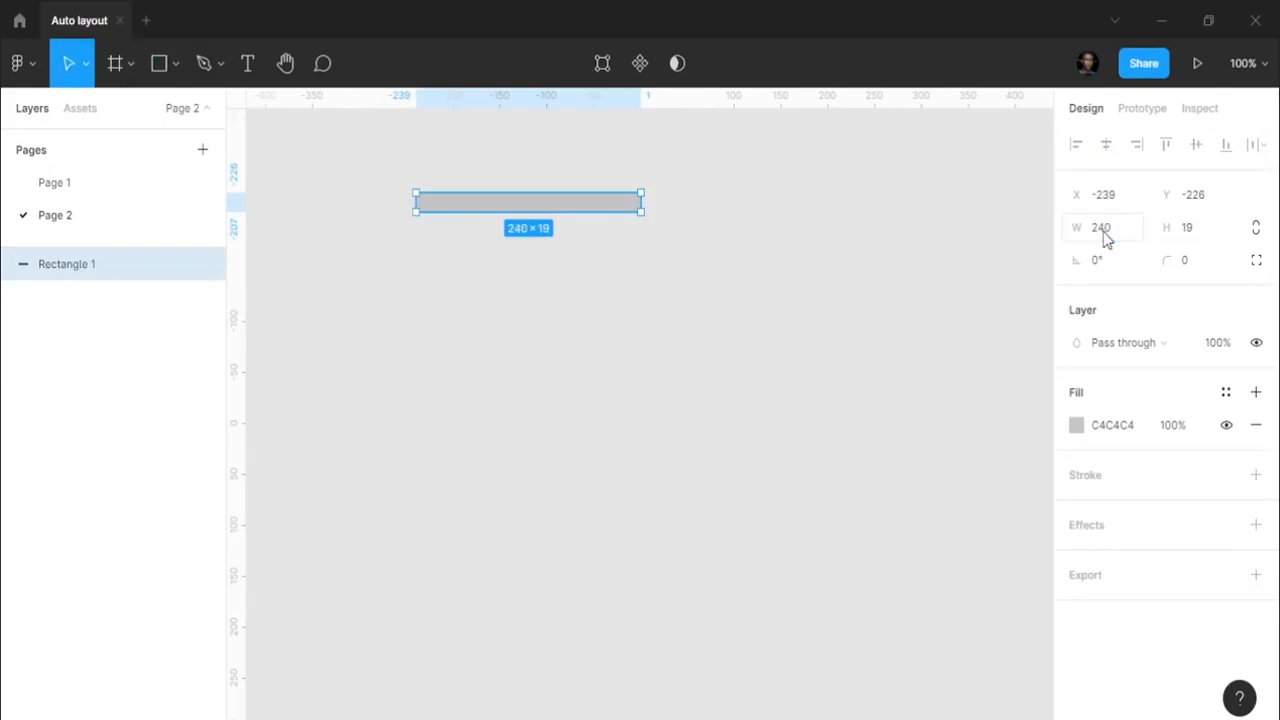
{"action": "left_click", "coordinate": [1220, 233]}
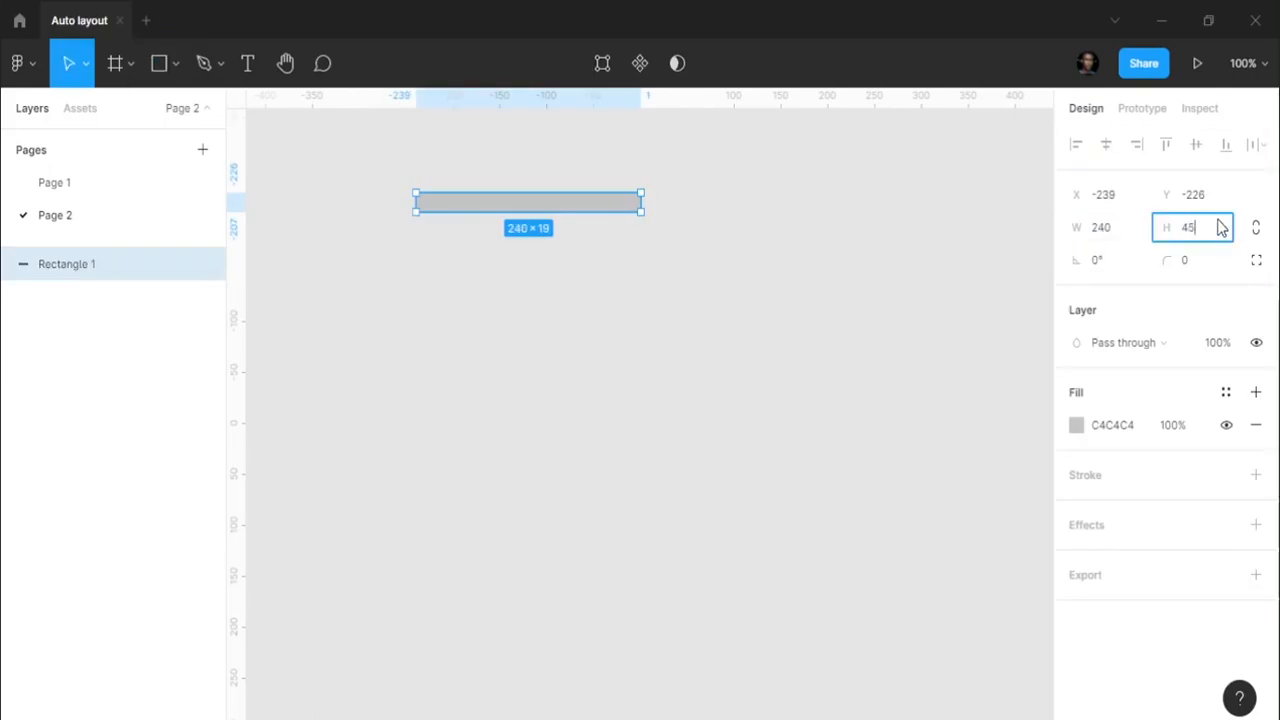
{"action": "key", "text": "Return"}
{"action": "left_click", "coordinate": [1188, 268]}
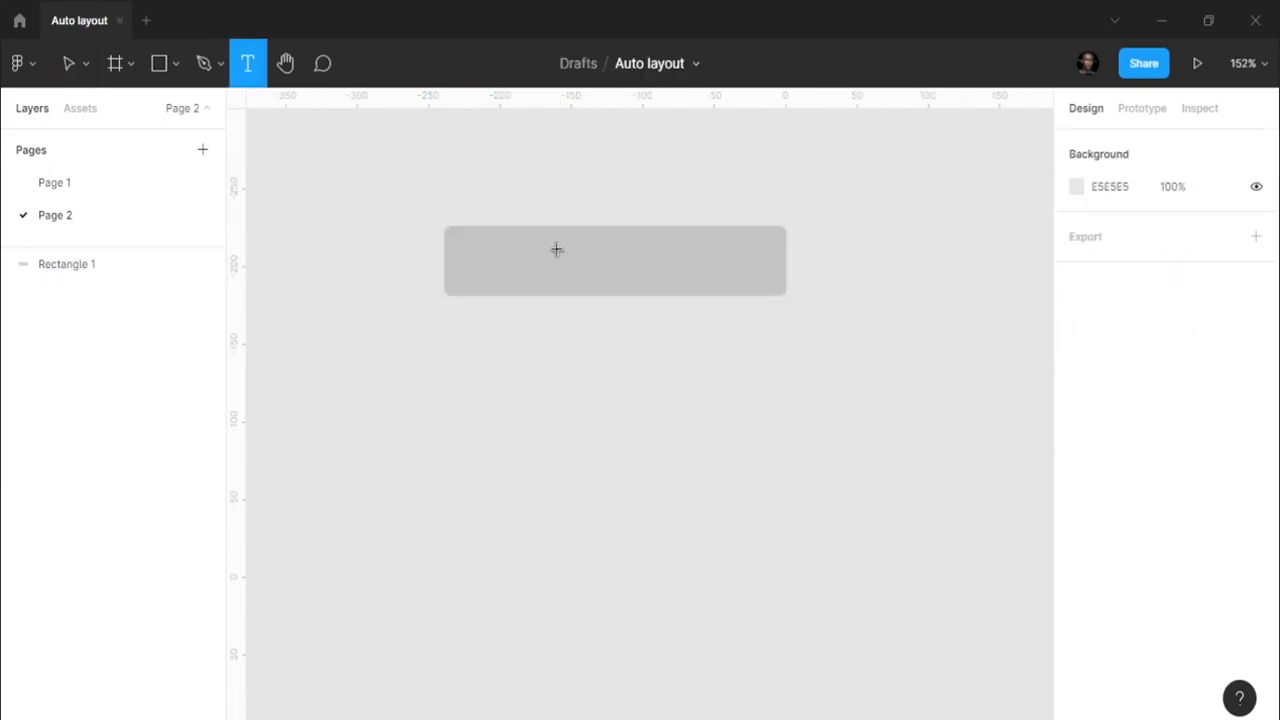
- Add a 'Welcome' text layer centred on the rectangle and select both together
{"action": "left_click", "coordinate": [560, 259]}
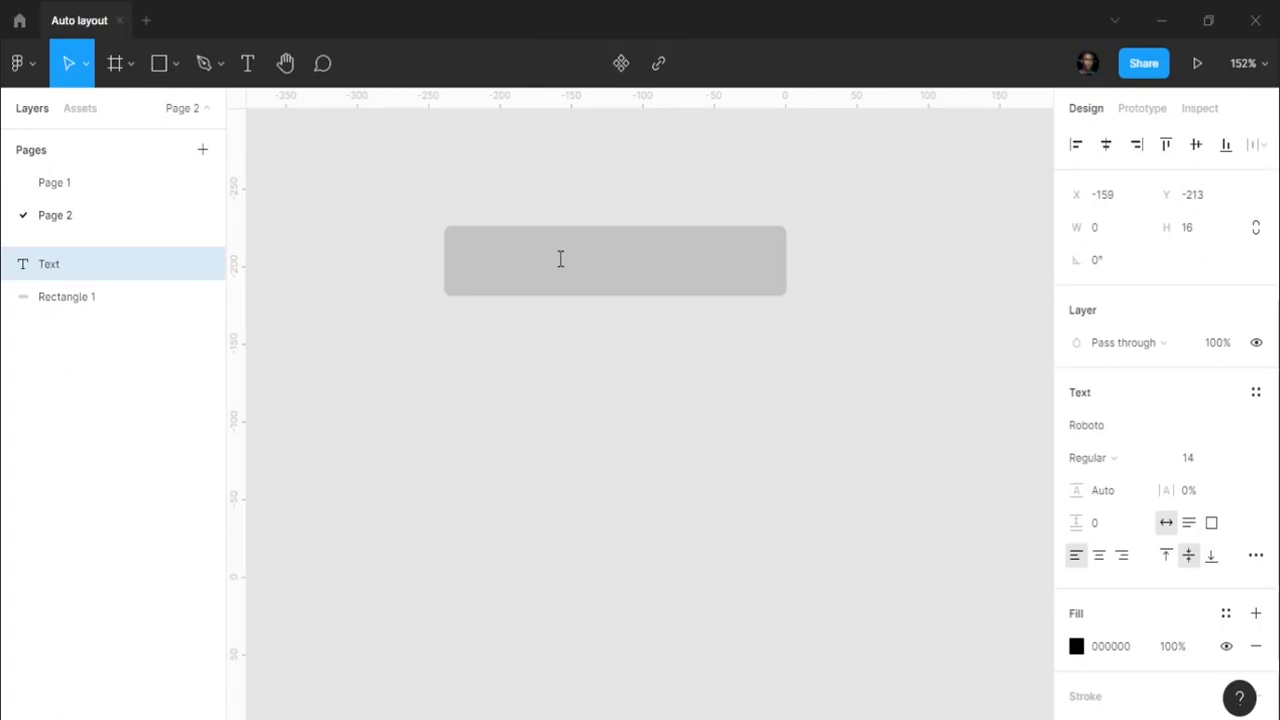
{"action": "type", "text": "Welcome"}
{"action": "key", "text": "Escape"}
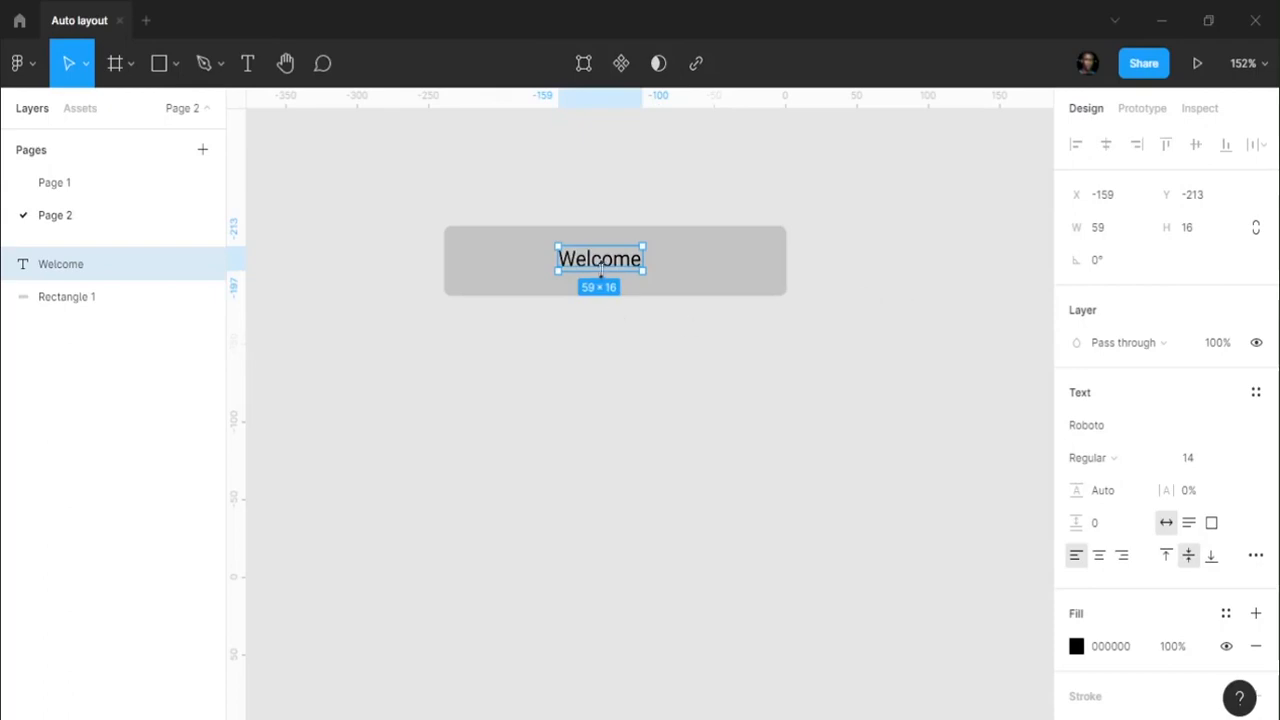
{"action": "left_click_drag", "start_coordinate": [604, 266], "coordinate": [620, 266]}
{"action": "left_click", "coordinate": [692, 268], "text": "shift"}
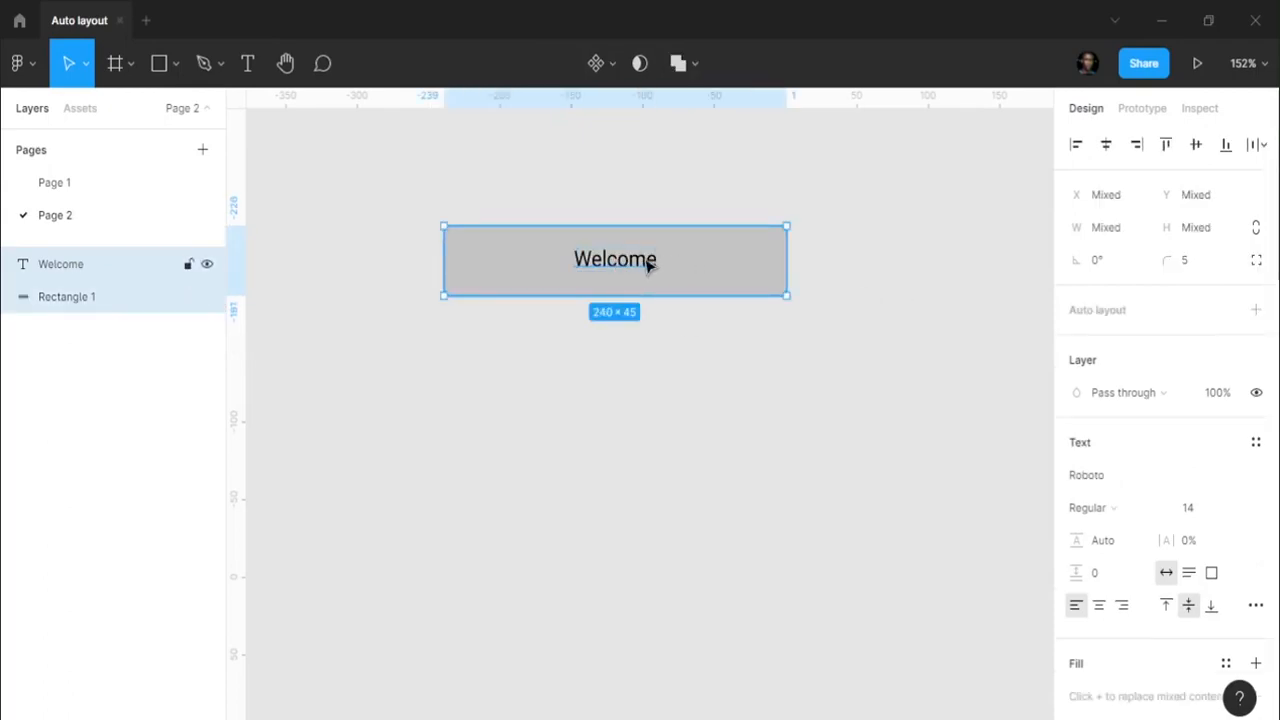
- Wrap the Welcome text and rectangle in auto layout and review its 90/13 padding
{"action": "key", "text": "shift+a"}
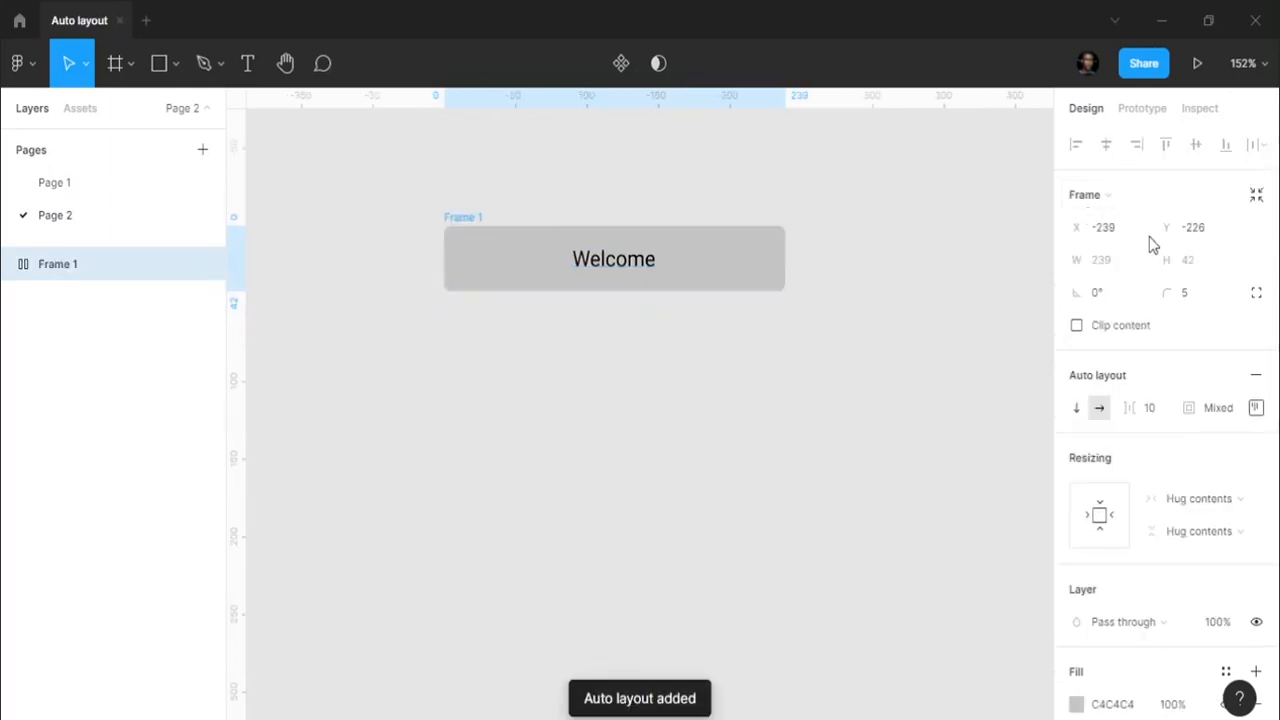
{"action": "left_click", "coordinate": [1257, 409]}
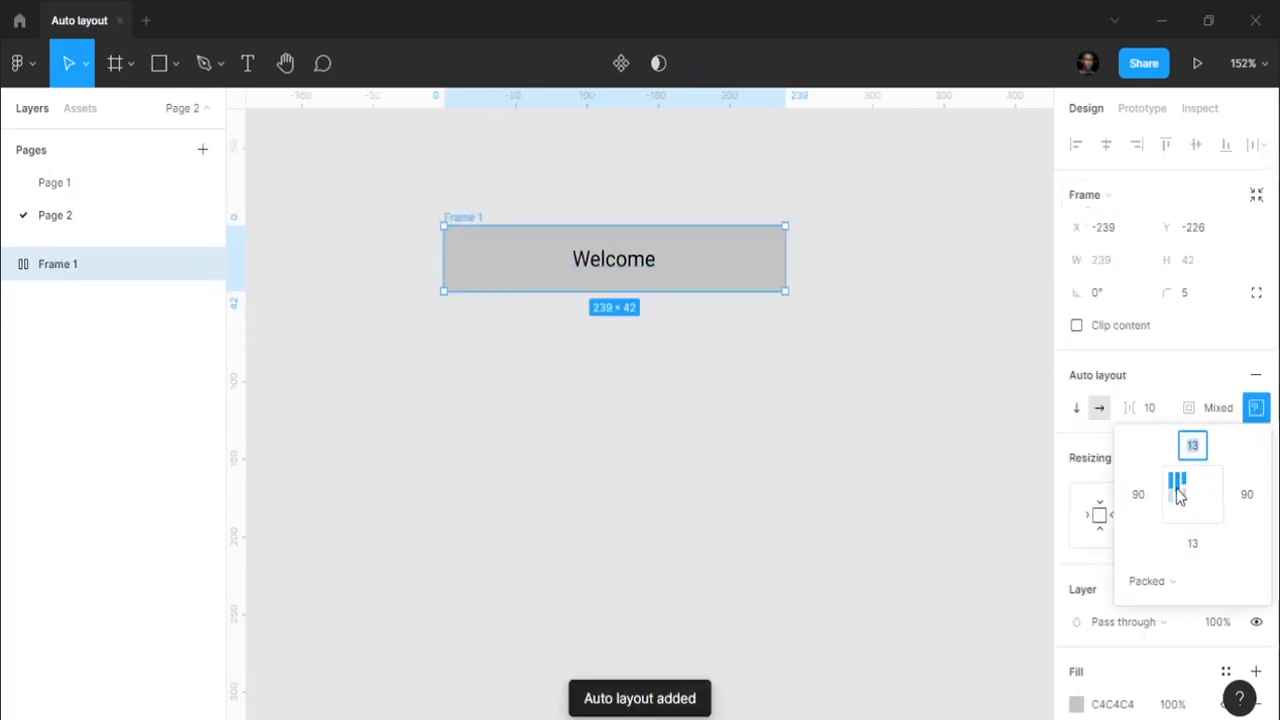
{"action": "left_click", "coordinate": [791, 407]}
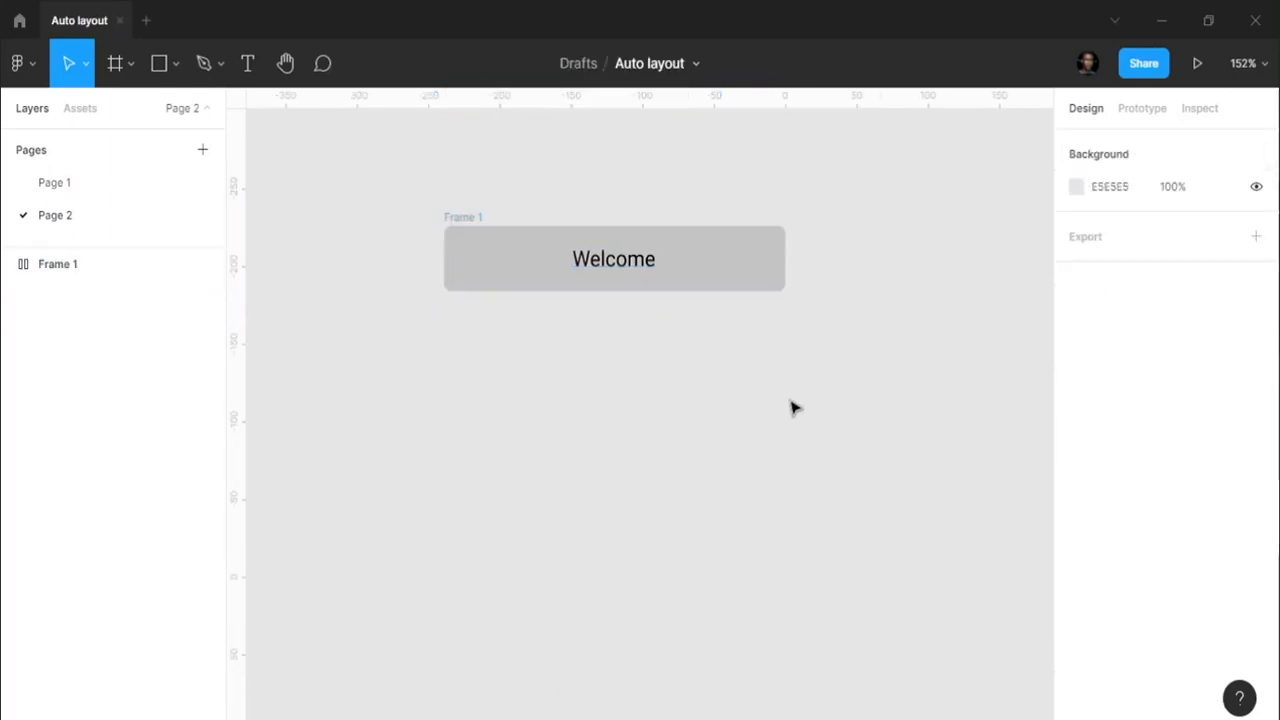
- Try resizing Frame 1, then undo back to hugging contents at 239×42
{"action": "left_click", "coordinate": [452, 219]}
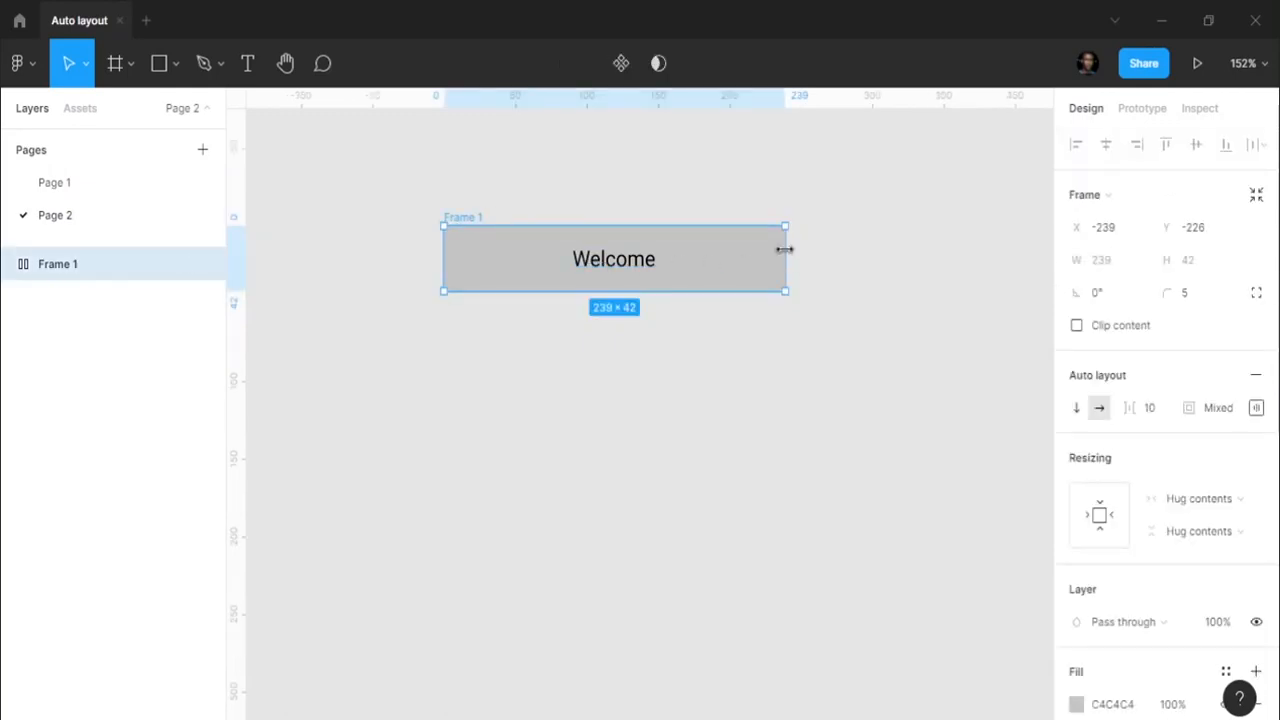
{"action": "left_click_drag", "start_coordinate": [784, 249], "coordinate": [862, 436]}
{"action": "key", "text": "ctrl+z"}
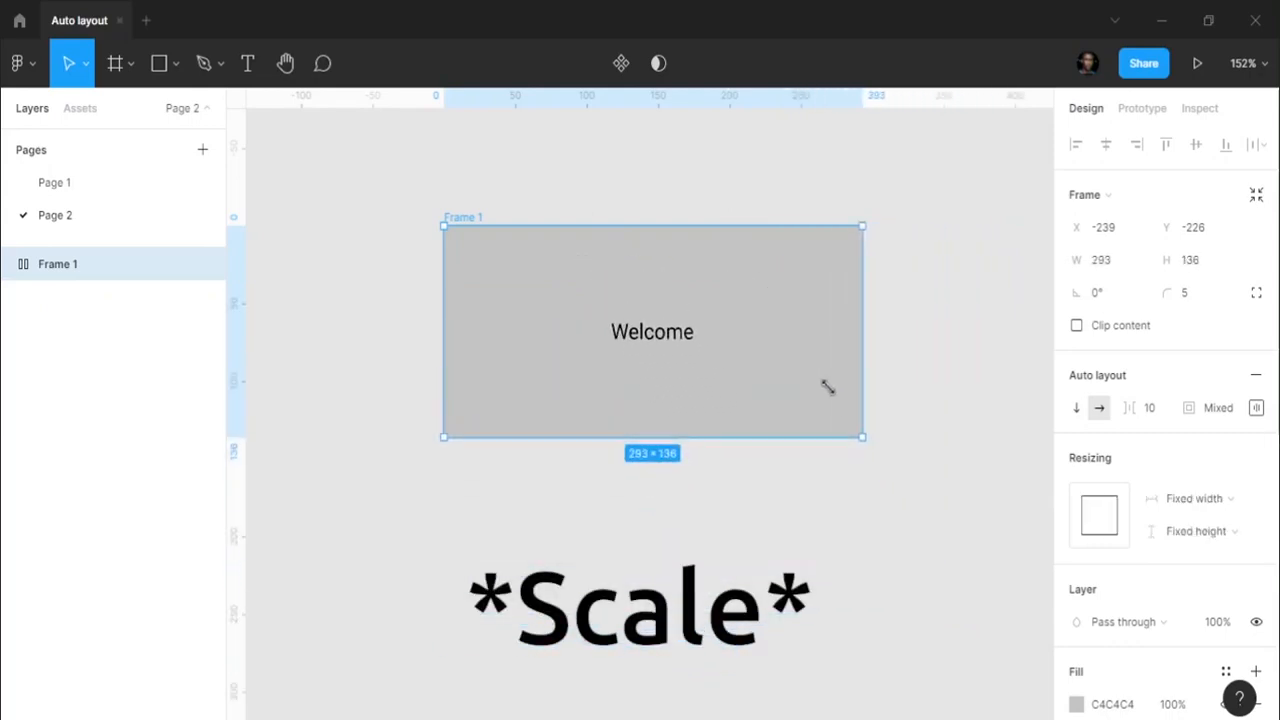
{"action": "left_click_drag", "start_coordinate": [828, 388], "coordinate": [720, 358]}
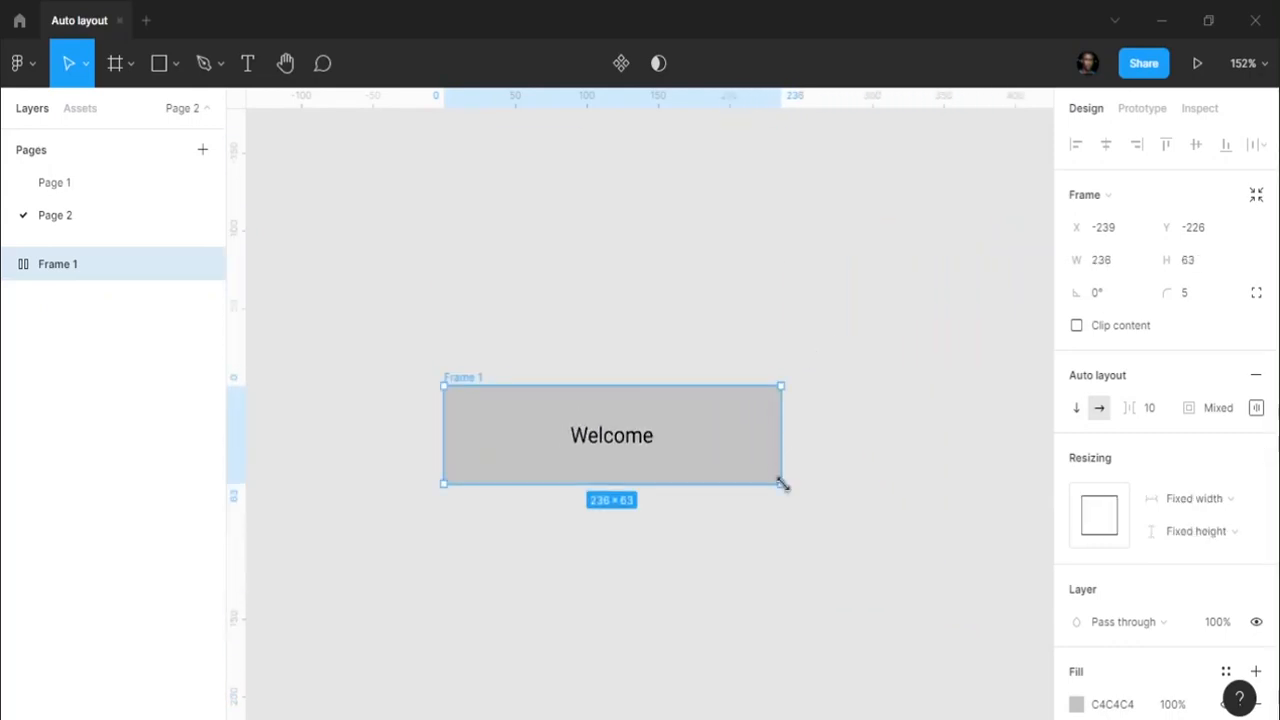
{"action": "left_click_drag", "start_coordinate": [783, 484], "coordinate": [772, 452]}
{"action": "key", "text": "ctrl+z"}
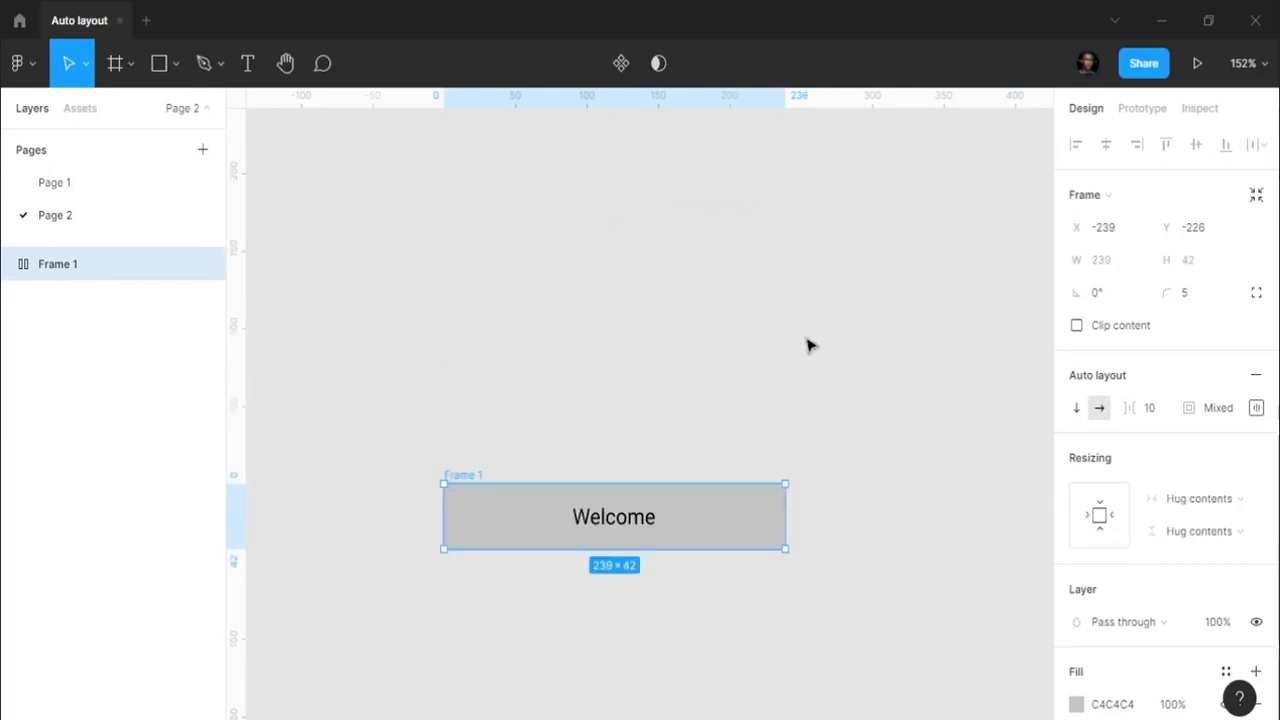
{"action": "left_click", "coordinate": [810, 345]}
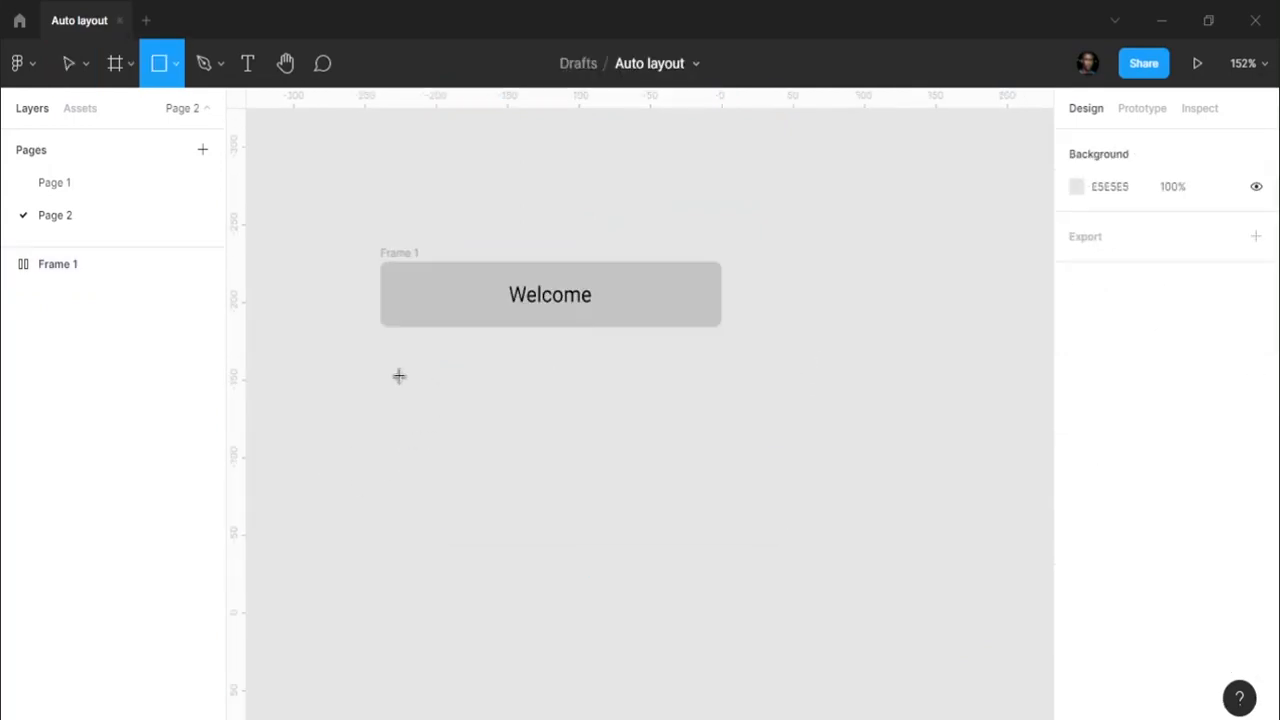
- Draw a second rectangle 45 high just below the Welcome frame
{"action": "left_click_drag", "start_coordinate": [380, 354], "coordinate": [721, 420]}
{"action": "left_click", "coordinate": [1200, 236]}
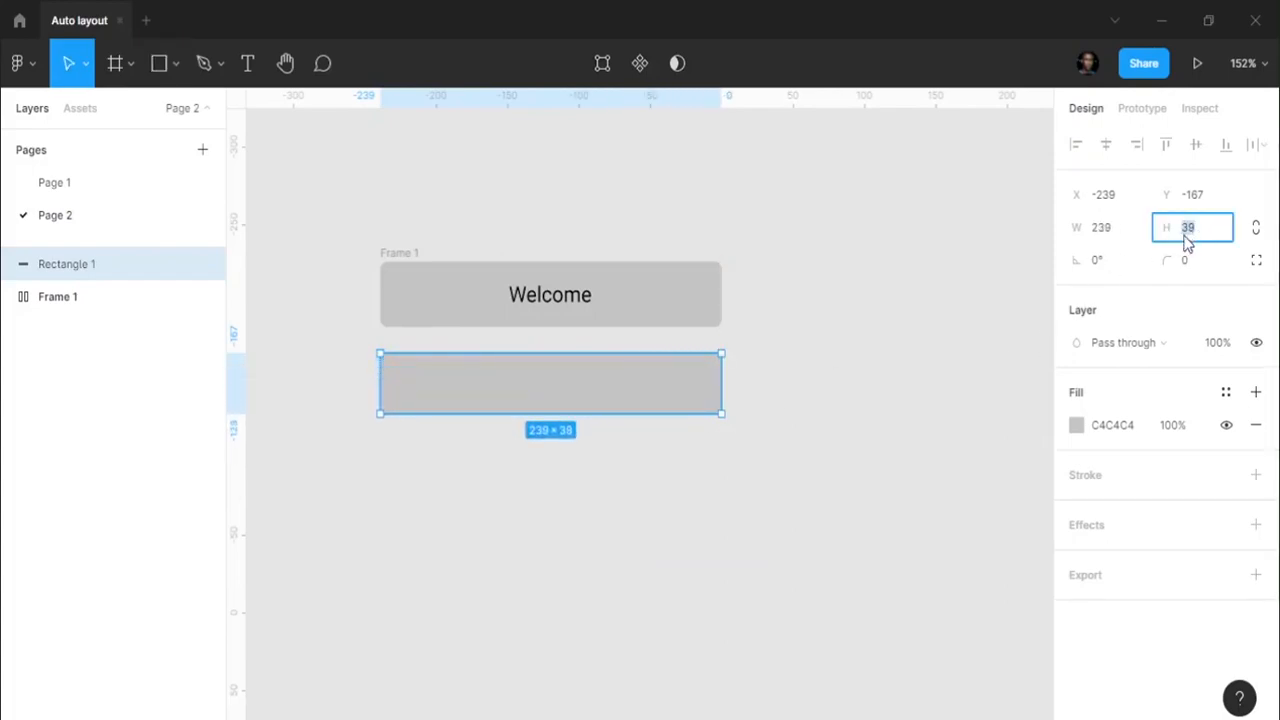
{"action": "type", "text": "45"}
{"action": "key", "text": "Return"}
{"action": "key", "text": "alt"}
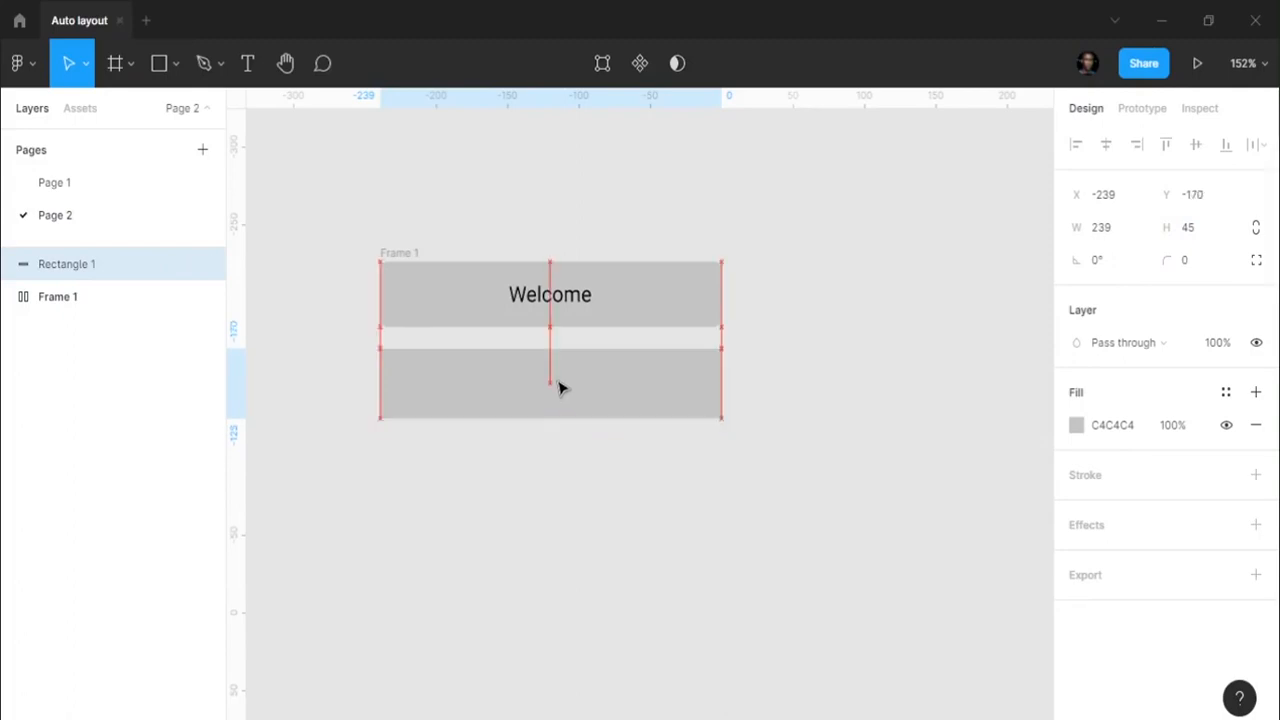
{"action": "mouse_move", "coordinate": [560, 388]}
{"action": "left_mouse_down"}
{"action": "mouse_move", "coordinate": [557, 374]}
{"action": "mouse_move", "coordinate": [562, 383]}
{"action": "left_mouse_up"}
{"action": "left_click", "coordinate": [543, 511]}
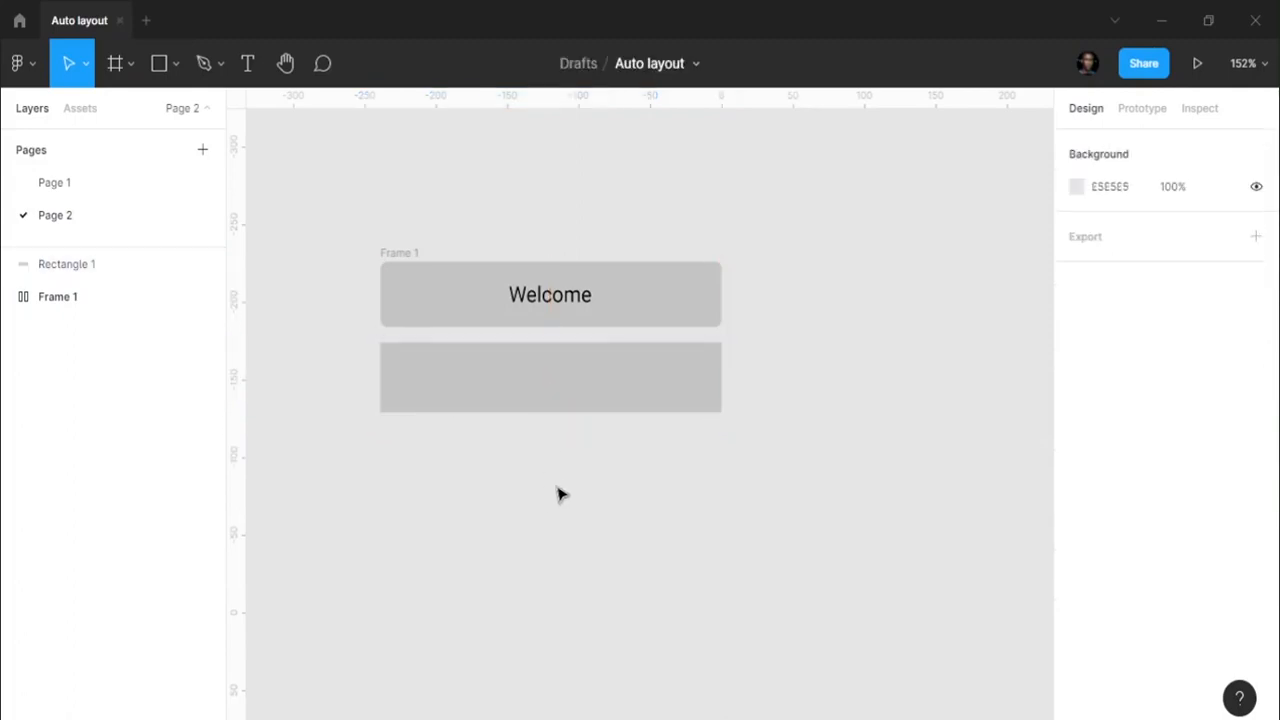
- Add 'Goodbye' text vertically centred on the rectangle and group them as Group 1
{"action": "key", "text": "t"}
{"action": "left_click", "coordinate": [492, 376]}
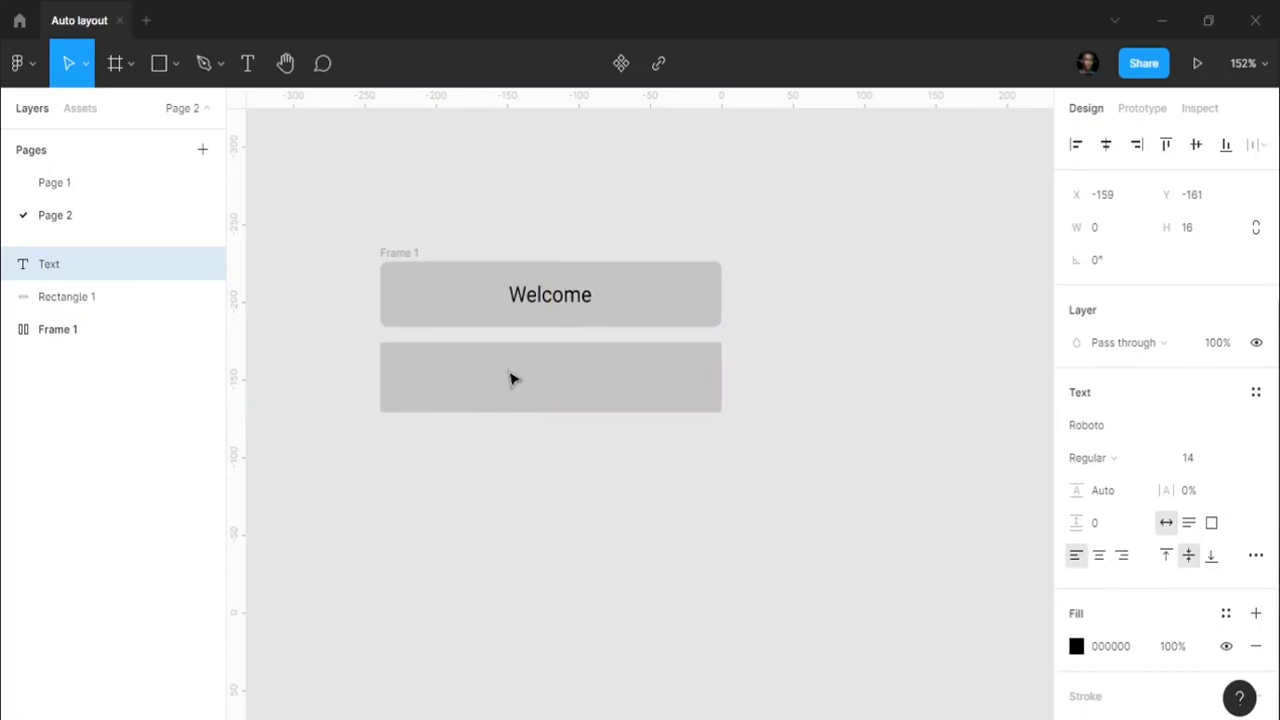
{"action": "type", "text": "Goodbye"}
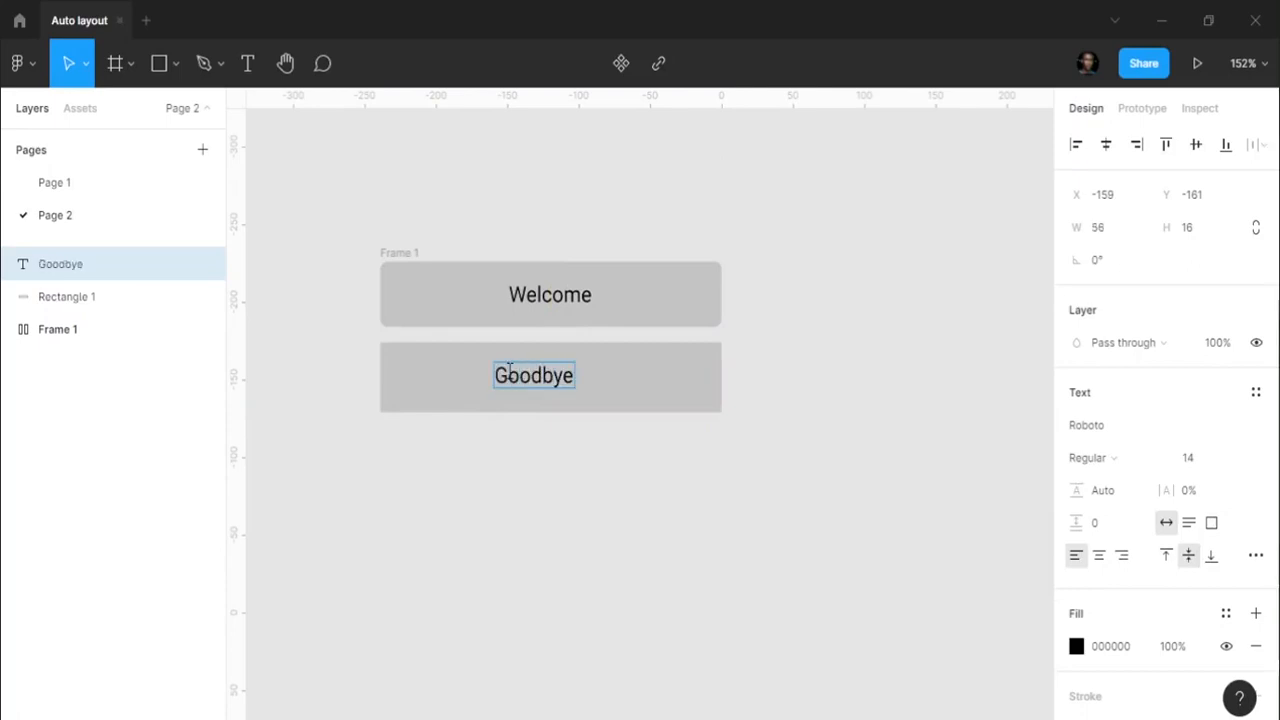
{"action": "key", "text": "Escape"}
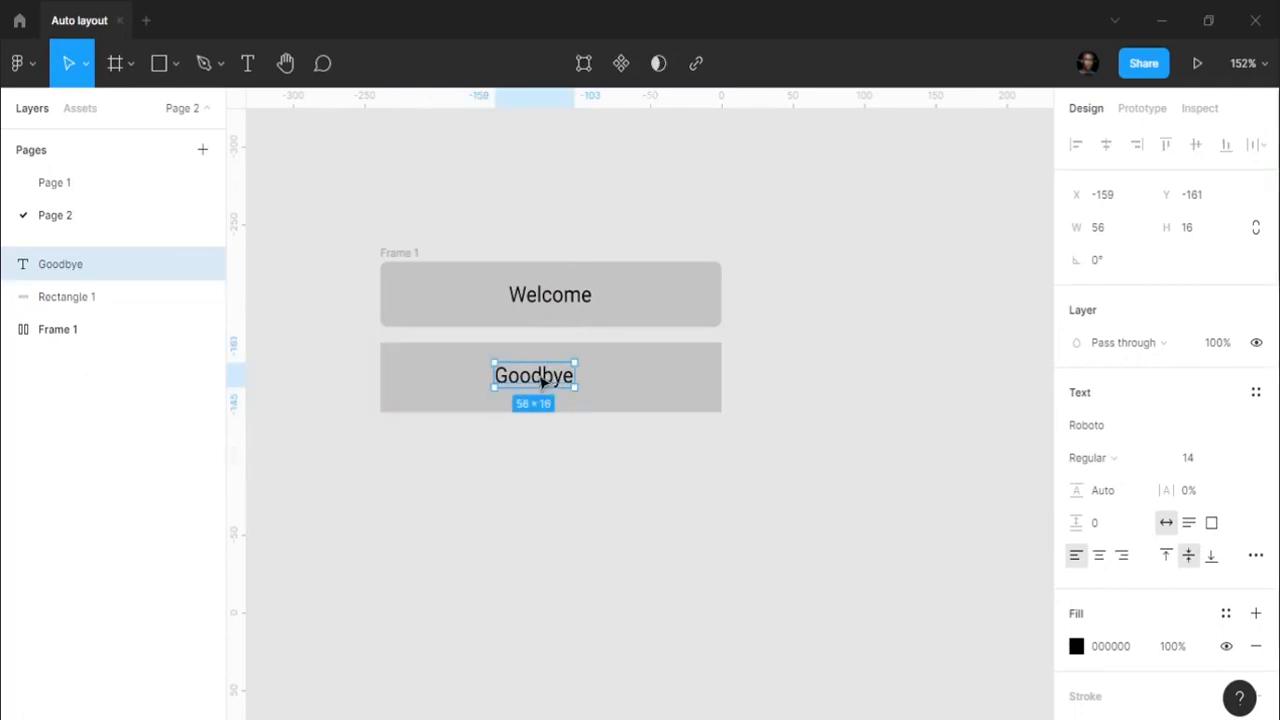
{"action": "left_click_drag", "start_coordinate": [541, 380], "coordinate": [557, 381]}
{"action": "left_click", "coordinate": [656, 396], "text": "shift"}
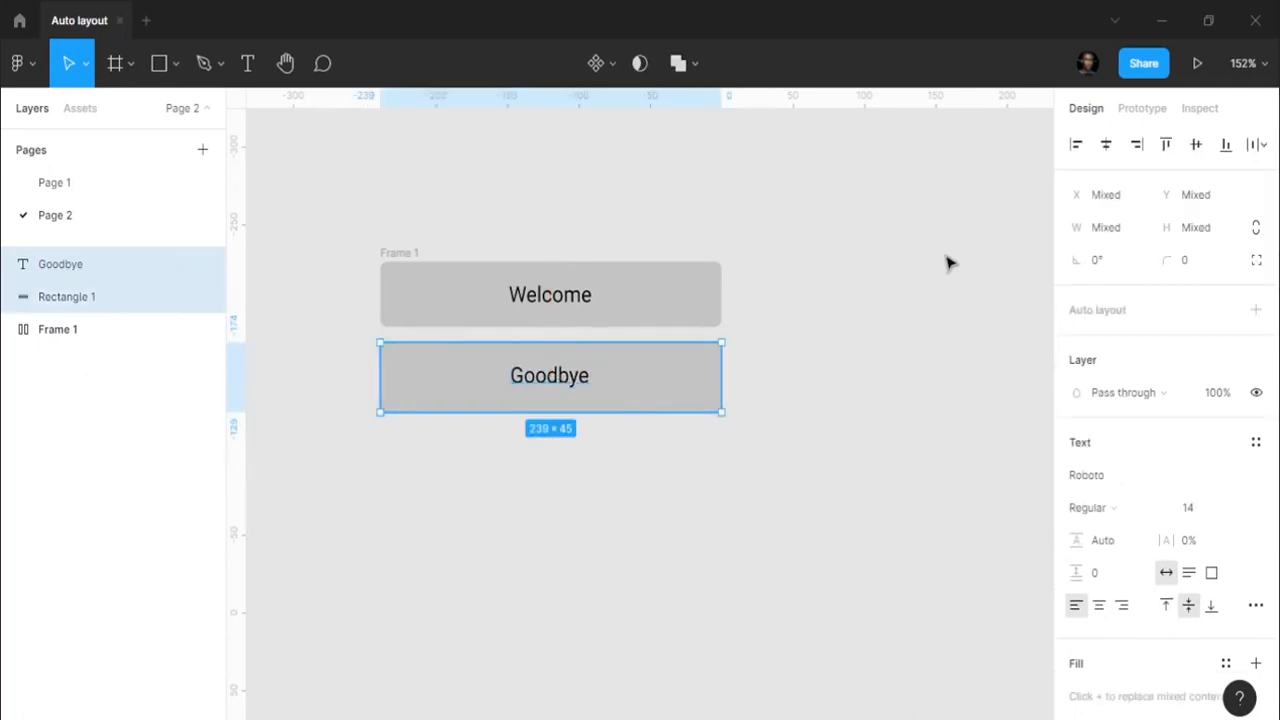
{"action": "left_click", "coordinate": [1196, 144]}
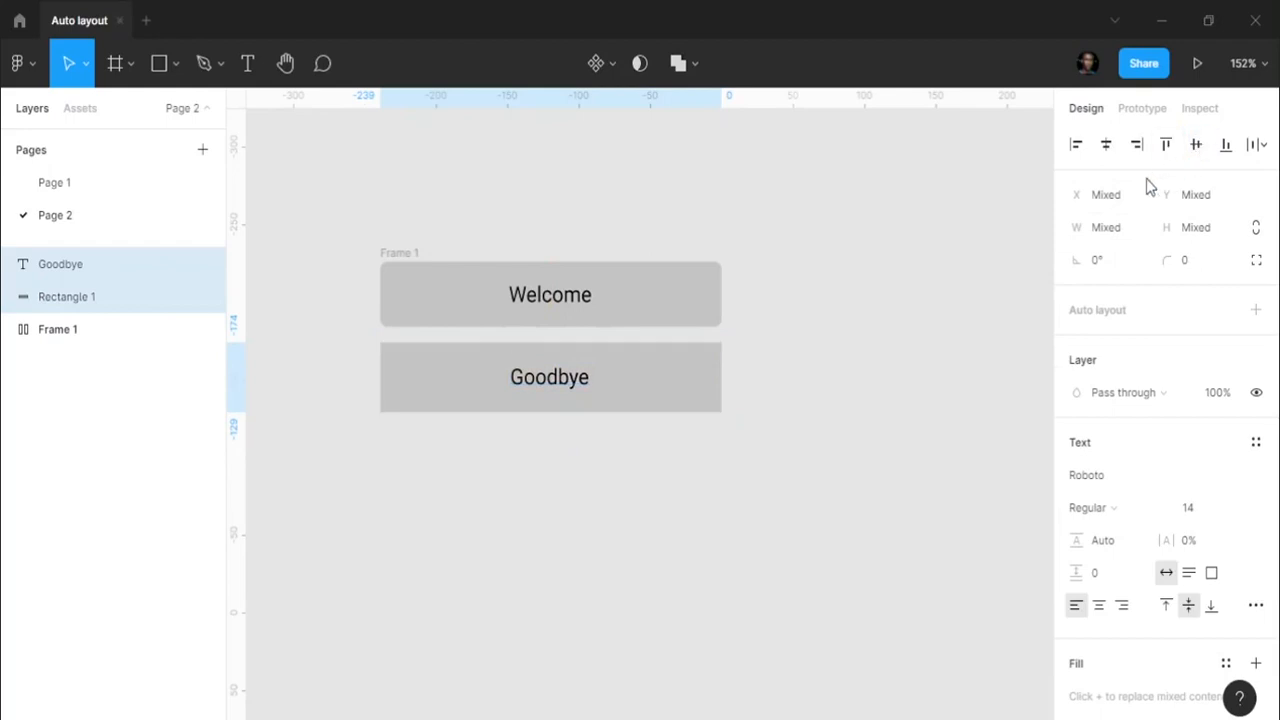
{"action": "key", "text": "ctrl+g"}
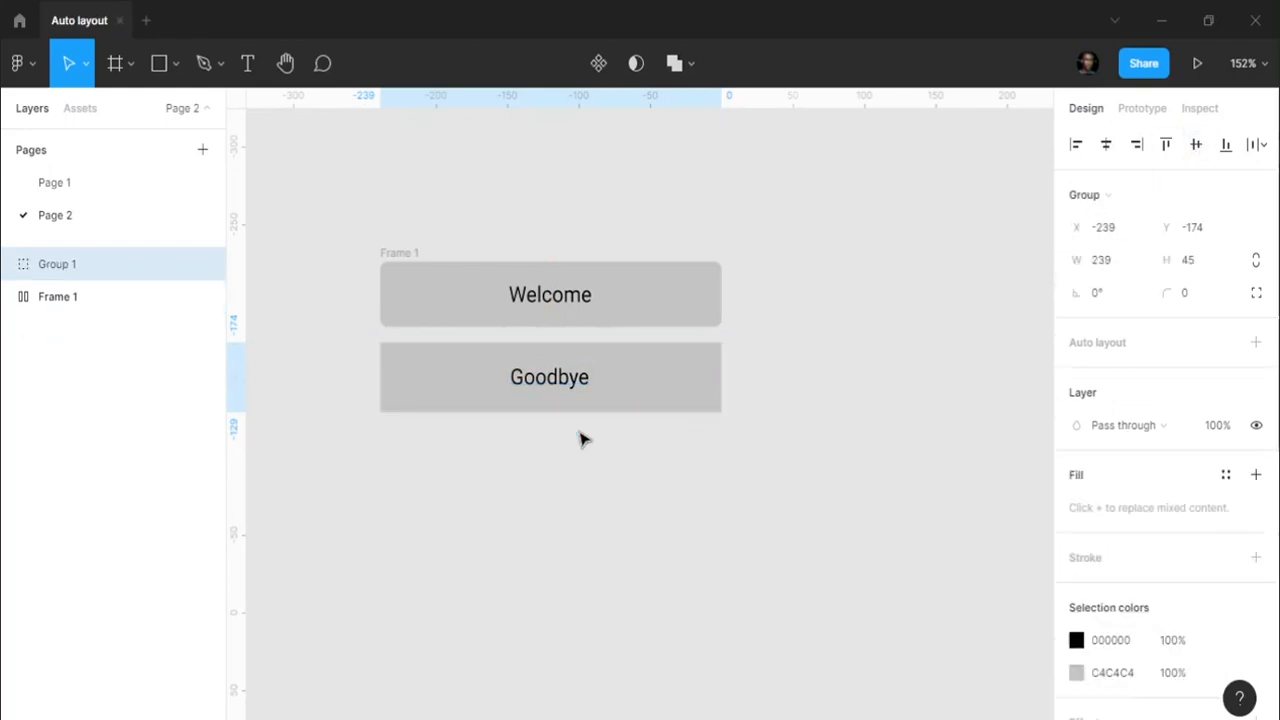
{"action": "left_click", "coordinate": [911, 391]}
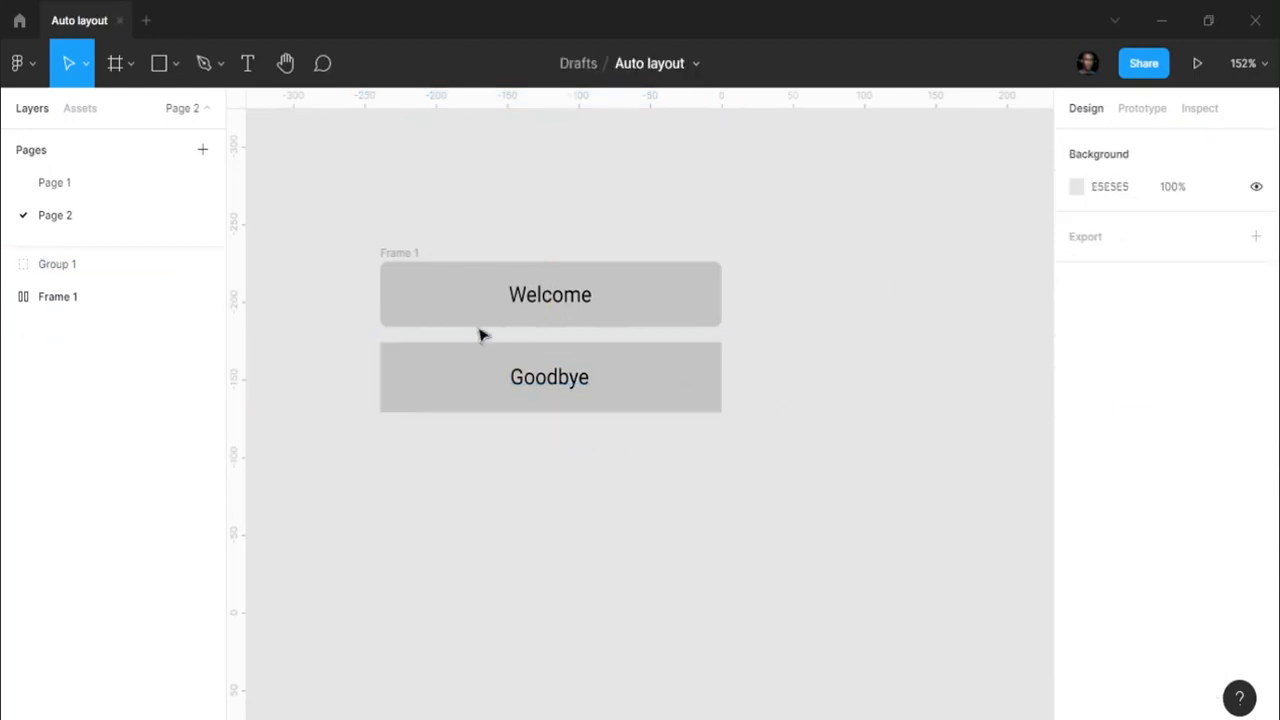
- Widen Frame 1 to 440, stretch the Goodbye group to match, then inspect Frame 1's auto layout
{"action": "left_click", "coordinate": [418, 254]}
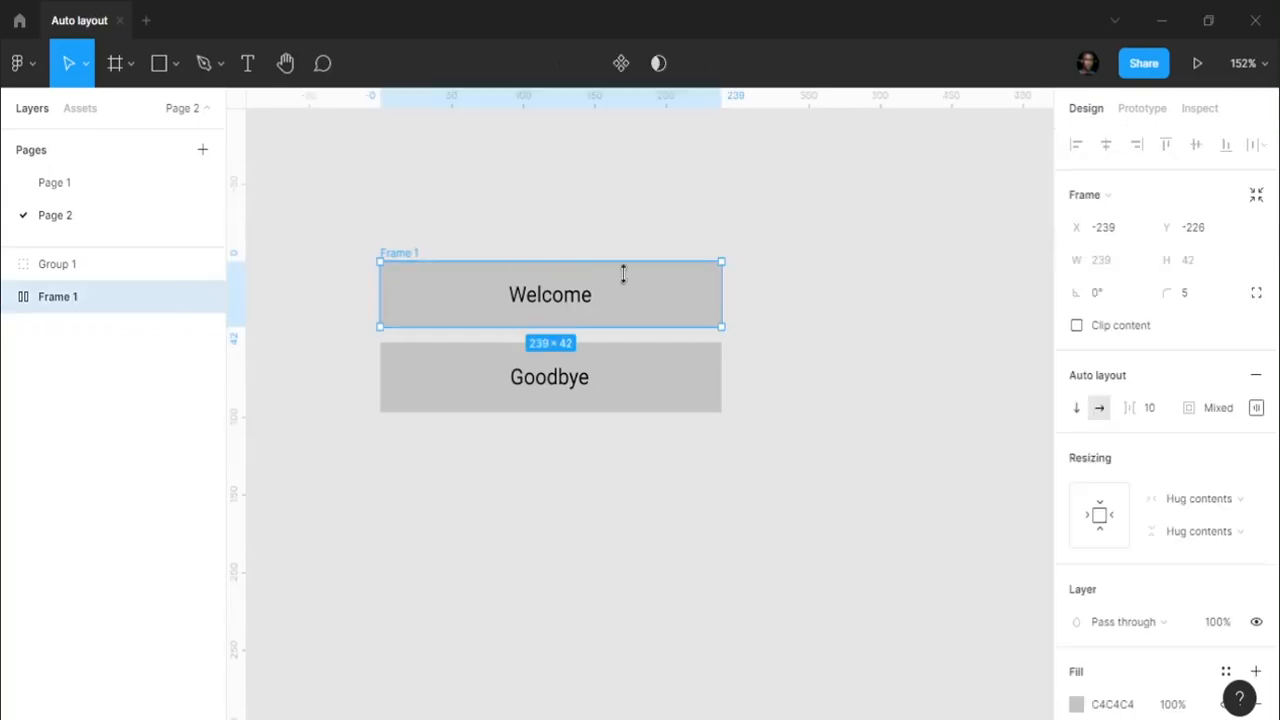
{"action": "left_click_drag", "start_coordinate": [723, 293], "coordinate": [1008, 293]}
{"action": "left_click", "coordinate": [450, 388]}
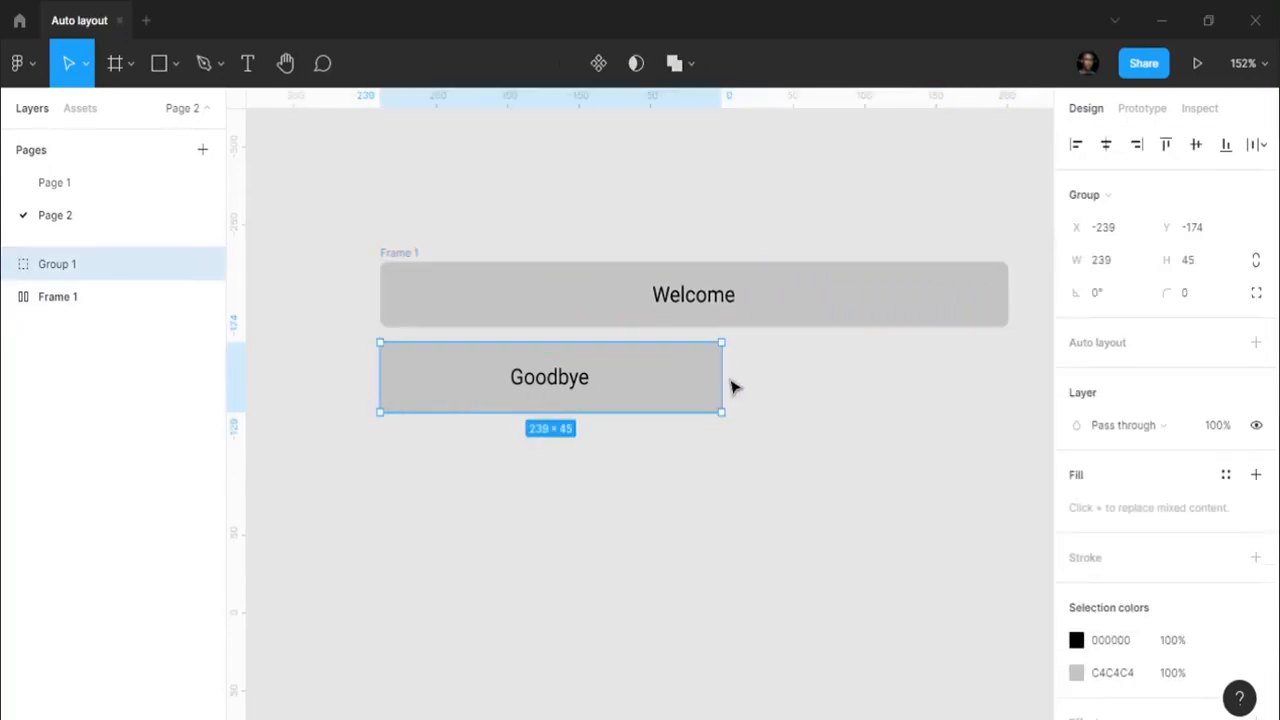
{"action": "left_click_drag", "start_coordinate": [741, 377], "coordinate": [1012, 372]}
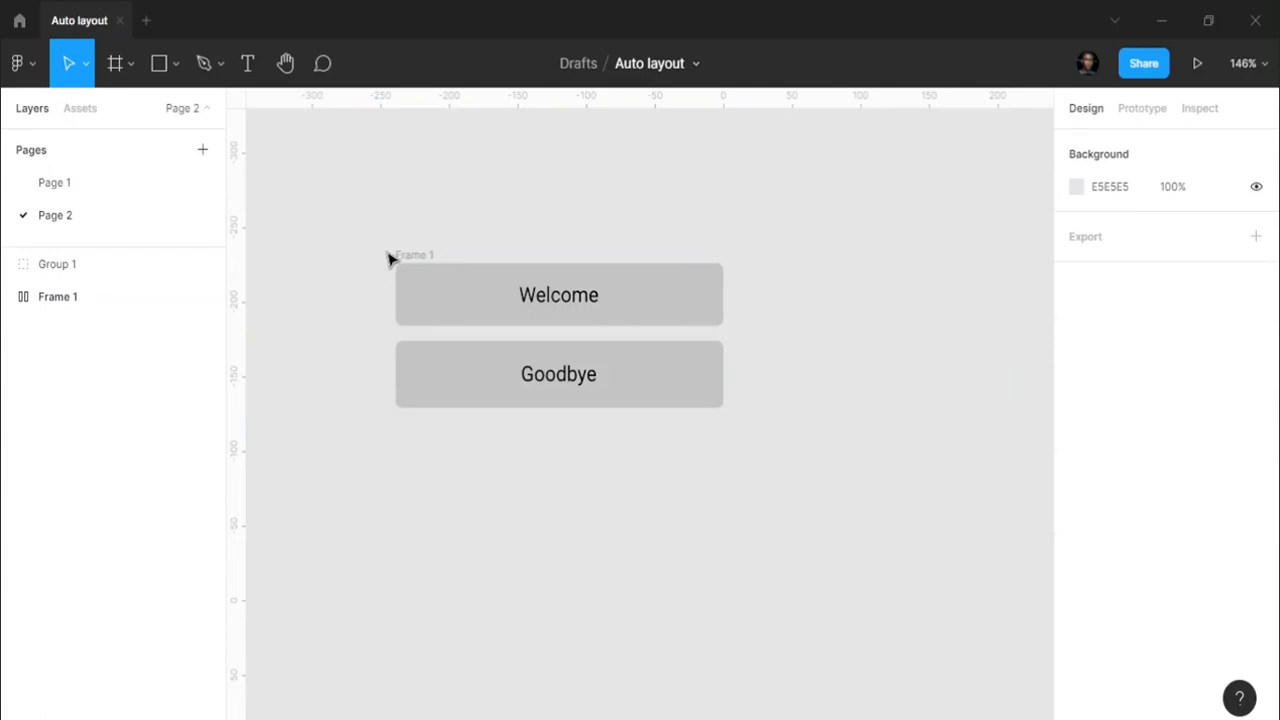
{"action": "left_click", "coordinate": [414, 257]}
{"action": "left_click", "coordinate": [478, 200]}
{"action": "scroll", "coordinate": [471, 446], "scroll_direction": "down", "scroll_amount": 2}
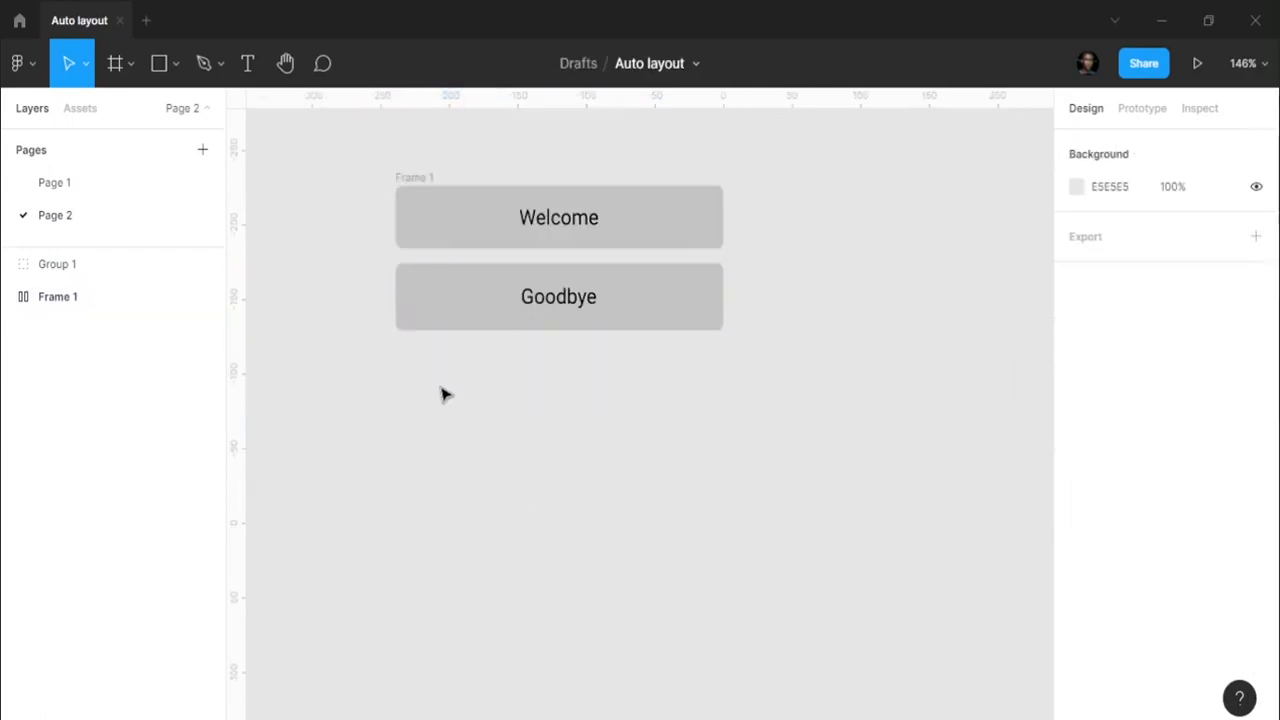
- Draw a third rectangle below Goodbye and size it to 240×50
{"action": "key", "text": "r"}
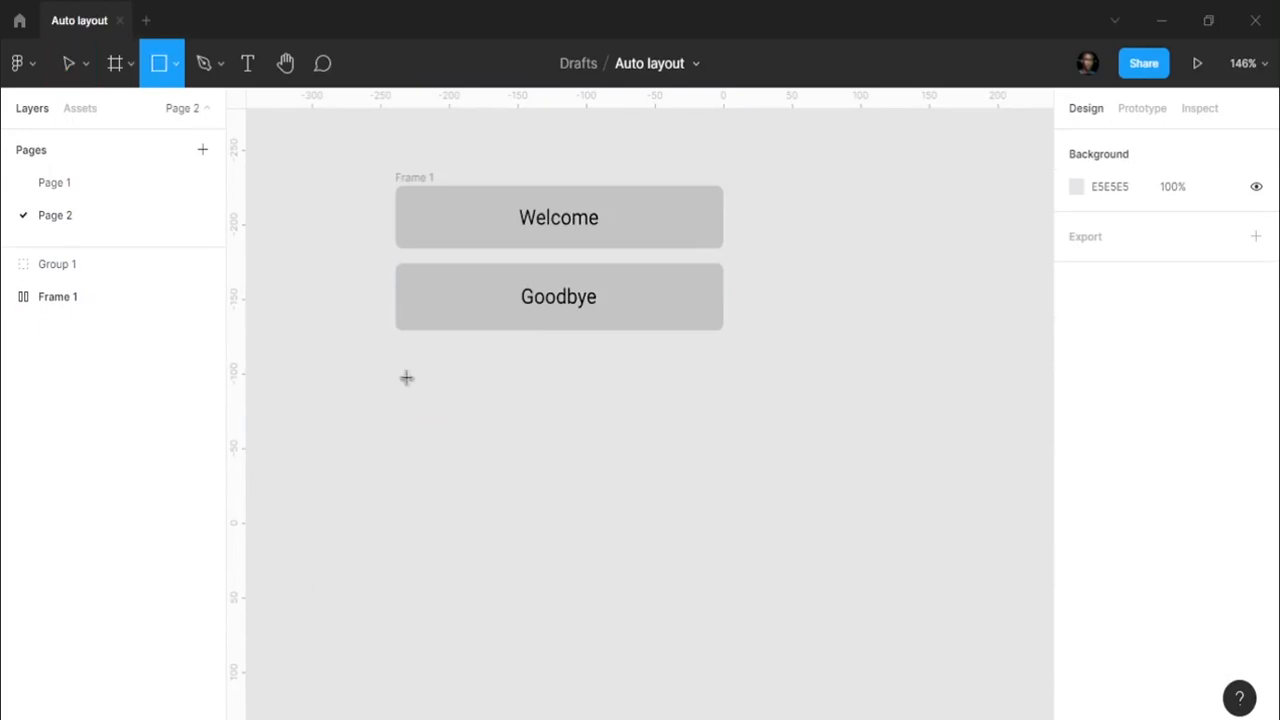
{"action": "mouse_move", "coordinate": [396, 410]}
{"action": "left_mouse_down"}
{"action": "mouse_move", "coordinate": [714, 446]}
{"action": "mouse_move", "coordinate": [722, 486]}
{"action": "left_mouse_up"}
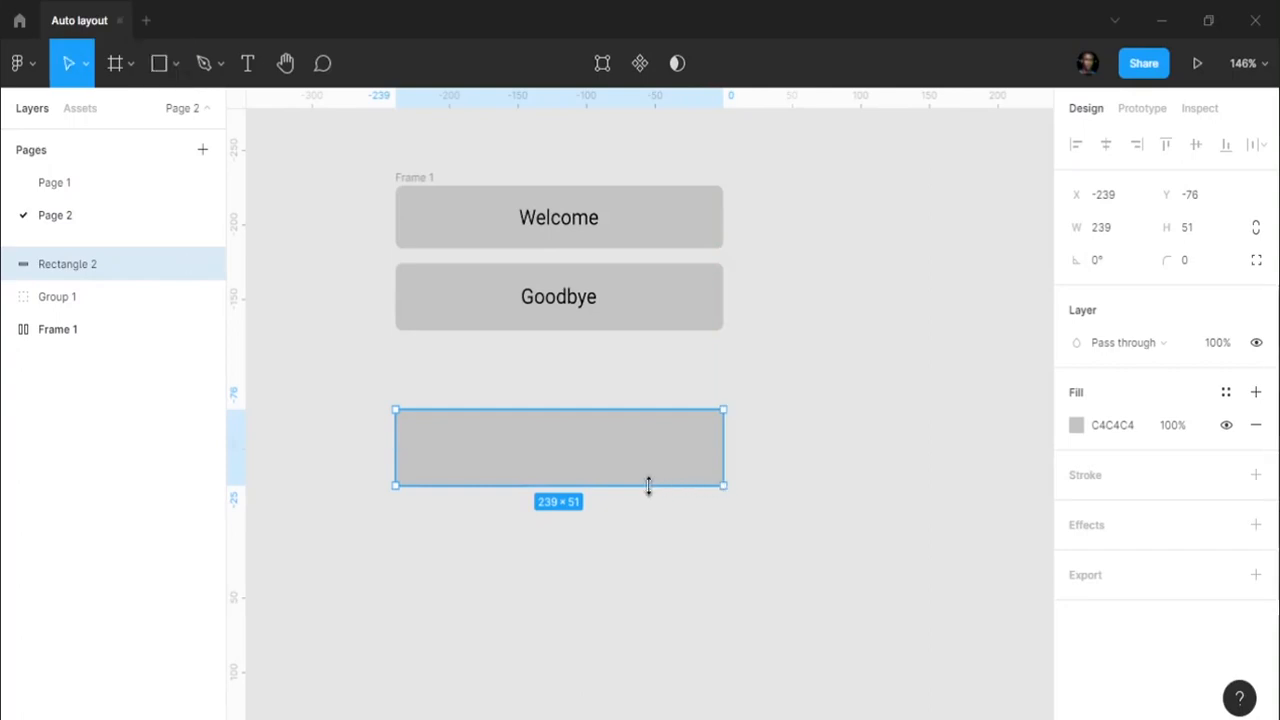
{"action": "left_click", "coordinate": [1192, 228]}
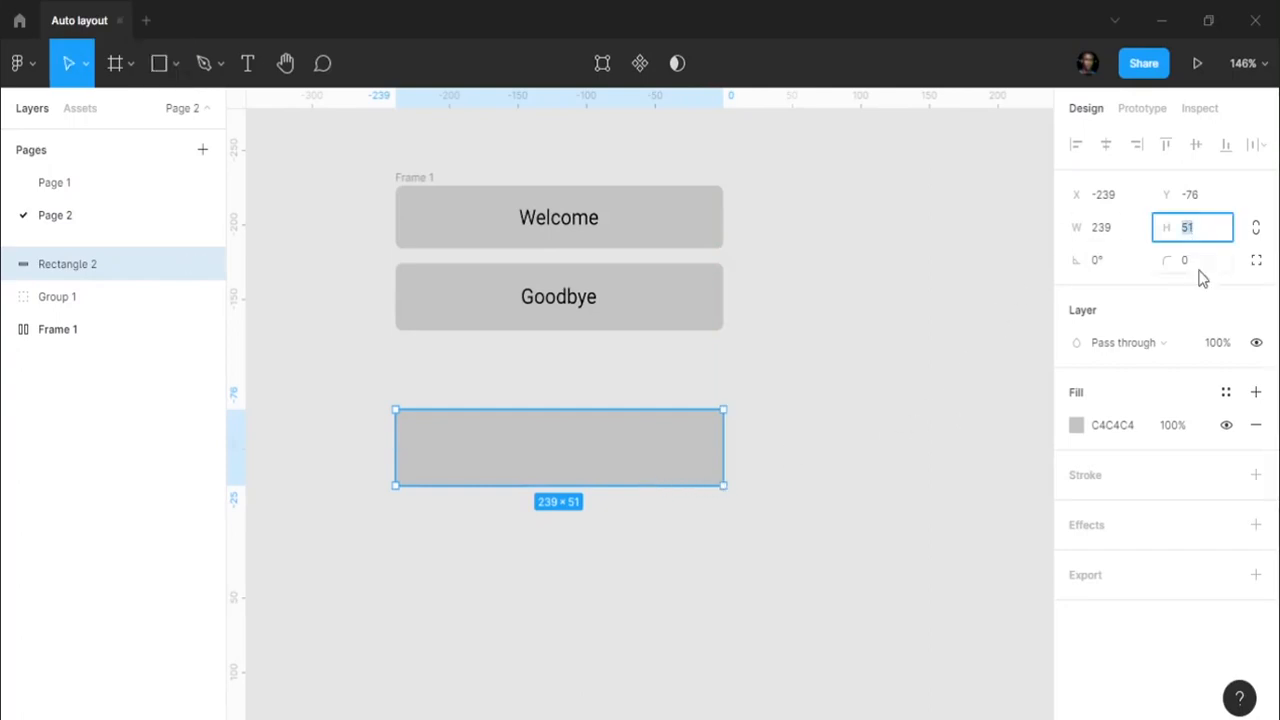
{"action": "type", "text": "5"}
{"action": "key", "text": "Return"}
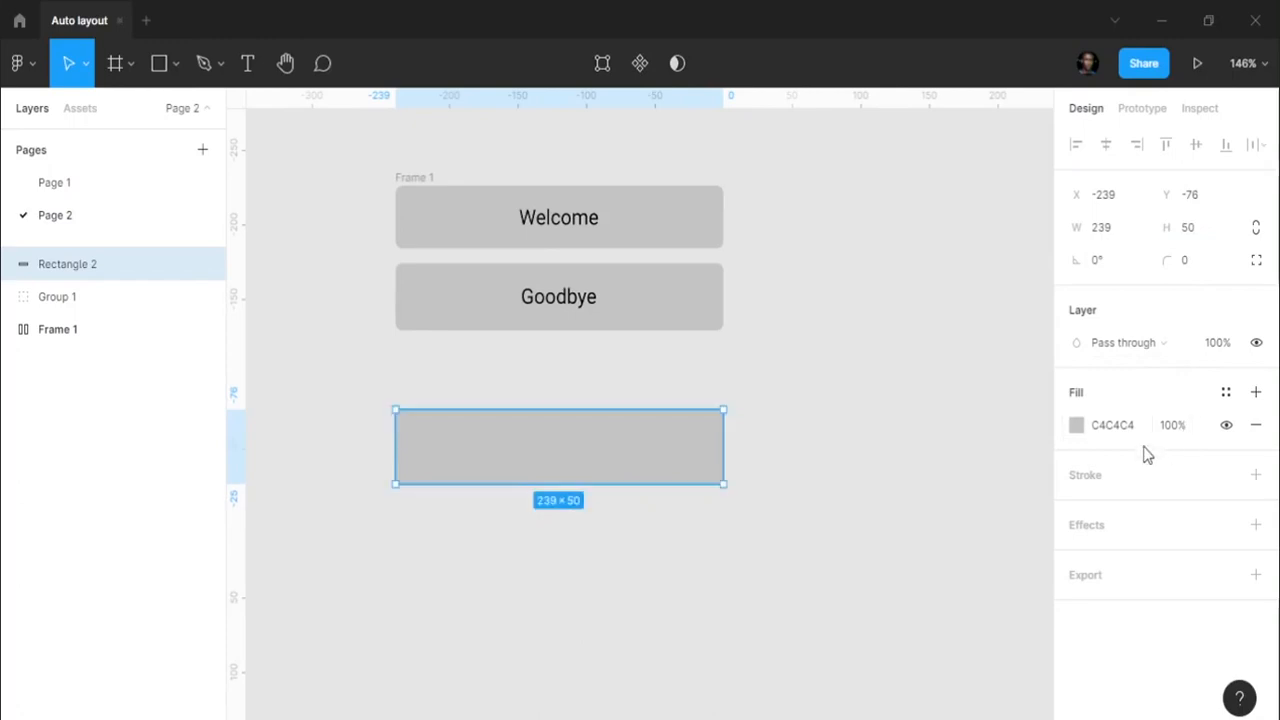
{"action": "left_click", "coordinate": [1106, 230]}
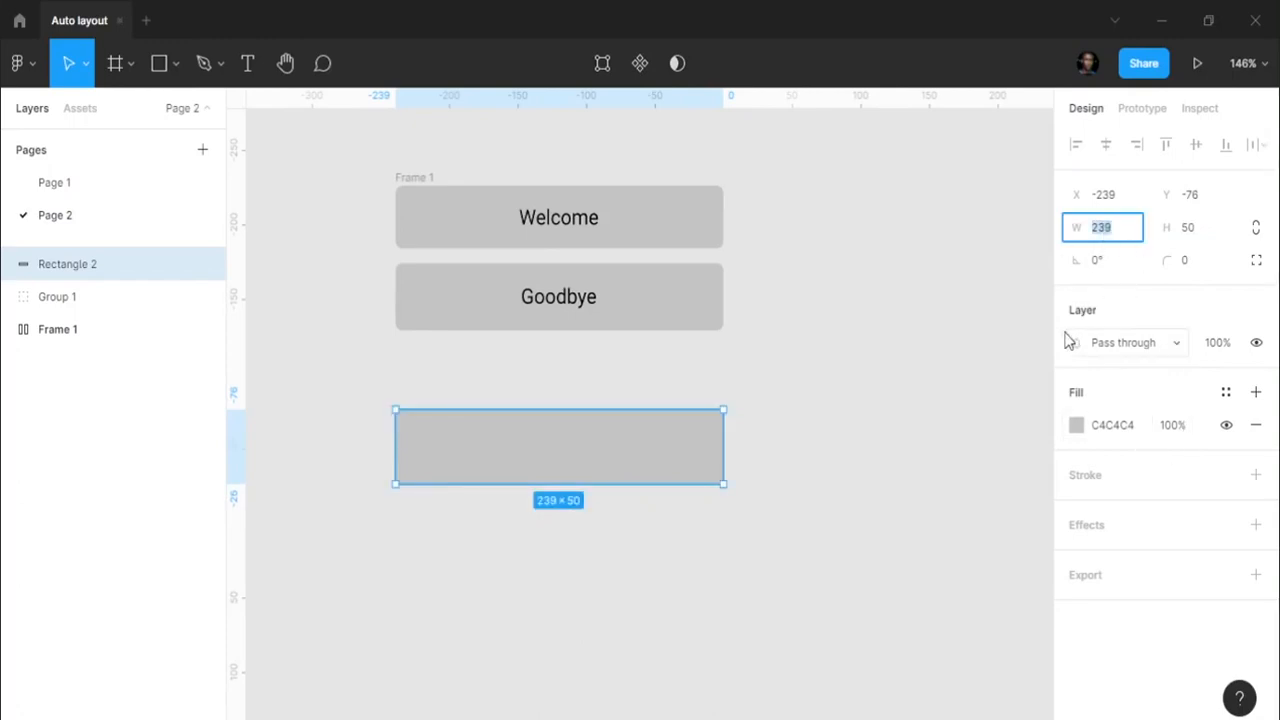
{"action": "type", "text": "240"}
{"action": "key", "text": "Return"}
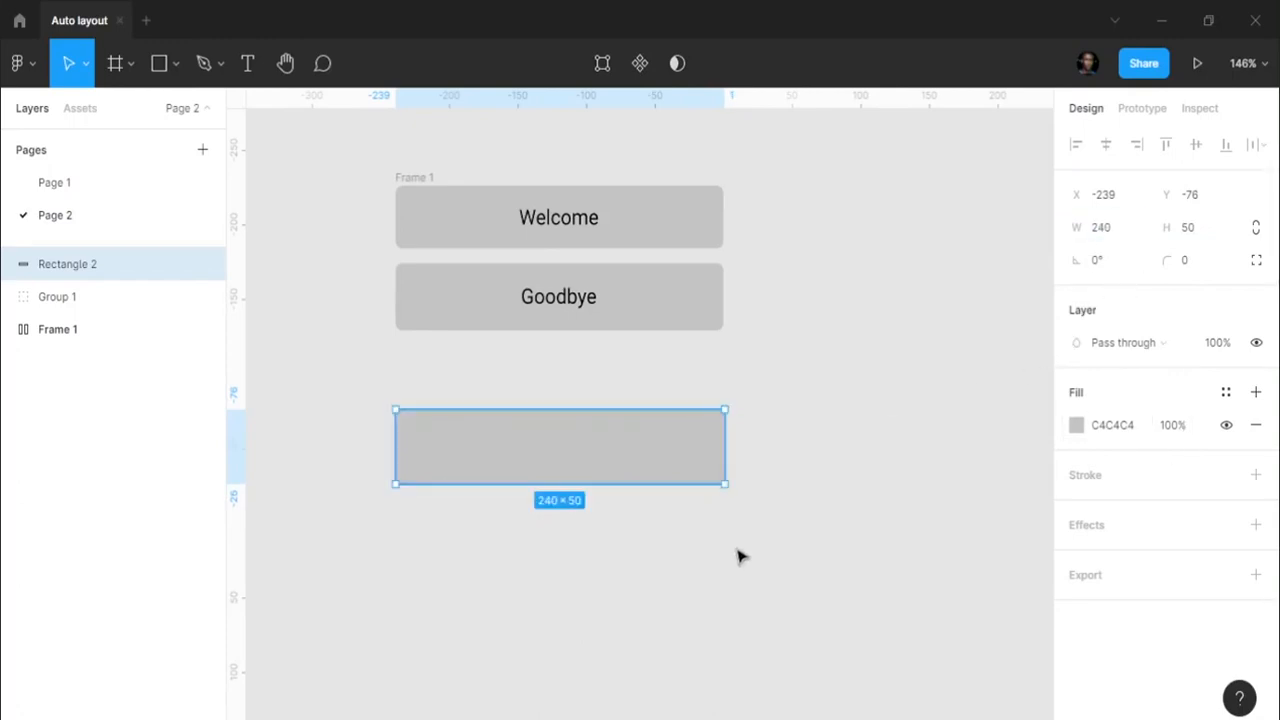
{"action": "left_click", "coordinate": [737, 554]}
{"action": "scroll", "coordinate": [428, 474], "scroll_direction": "up", "scroll_amount": 5}
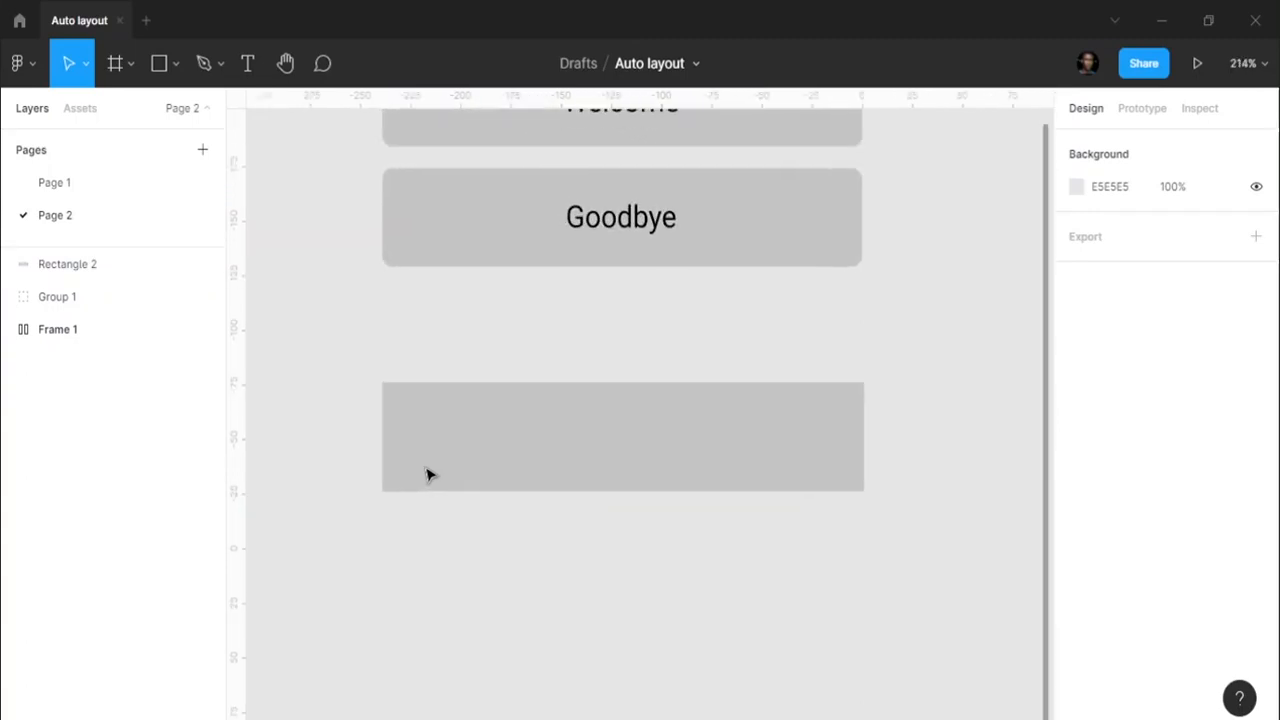
{"action": "key", "text": "o"}
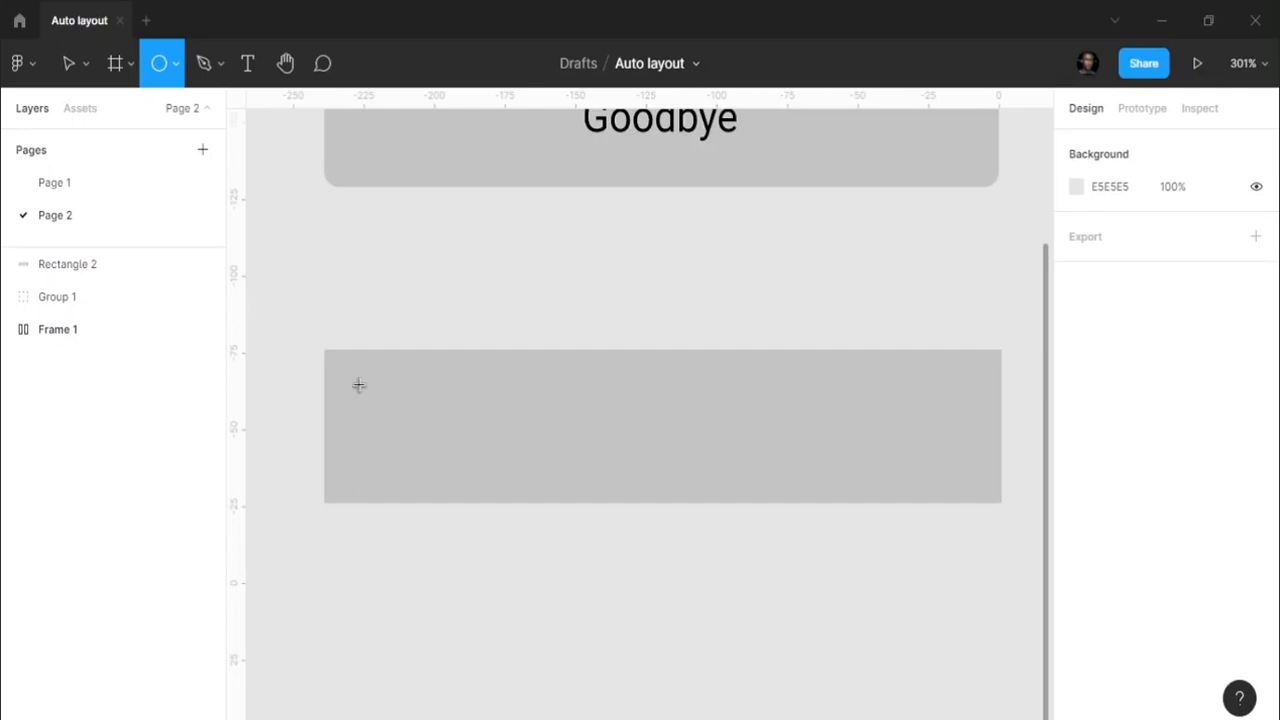
- Draw an avatar circle at the rectangle's left end with dark grey 333333 fill
{"action": "mouse_move", "coordinate": [359, 384]}
{"action": "left_mouse_down"}
{"action": "mouse_move", "coordinate": [417, 484]}
{"action": "mouse_move", "coordinate": [415, 473]}
{"action": "left_mouse_up"}
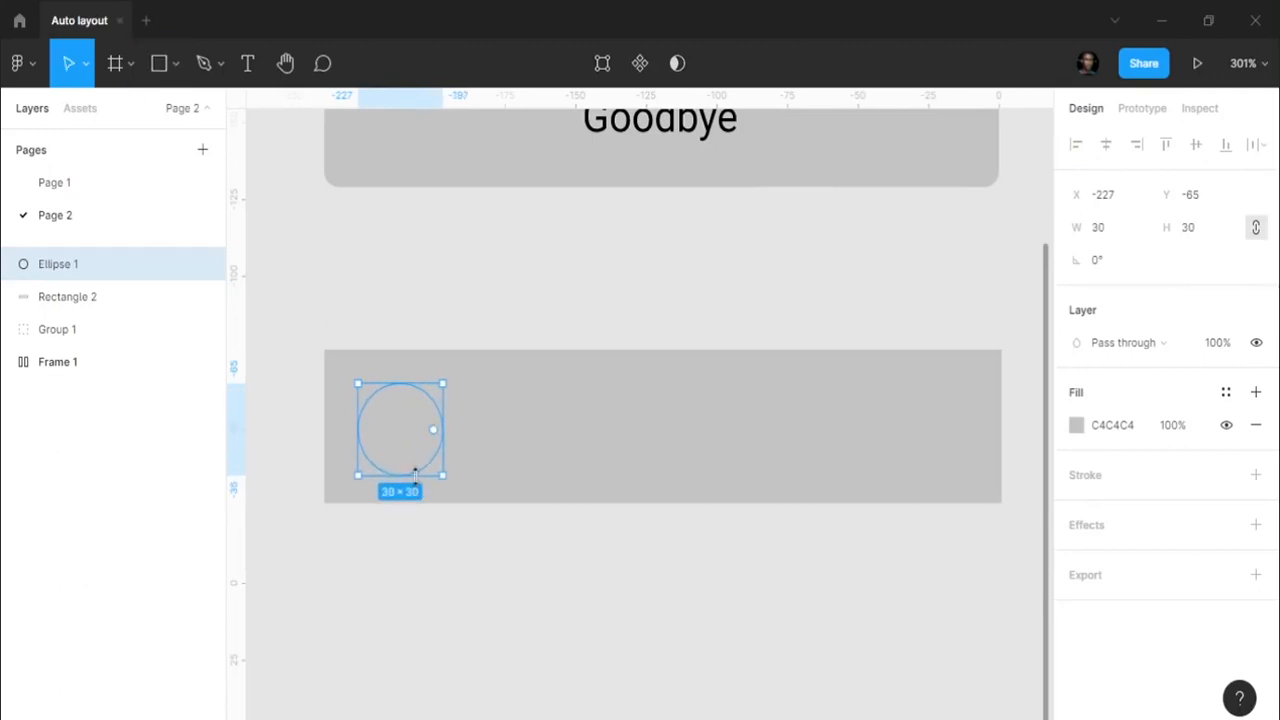
{"action": "left_click_drag", "start_coordinate": [408, 429], "coordinate": [405, 426]}
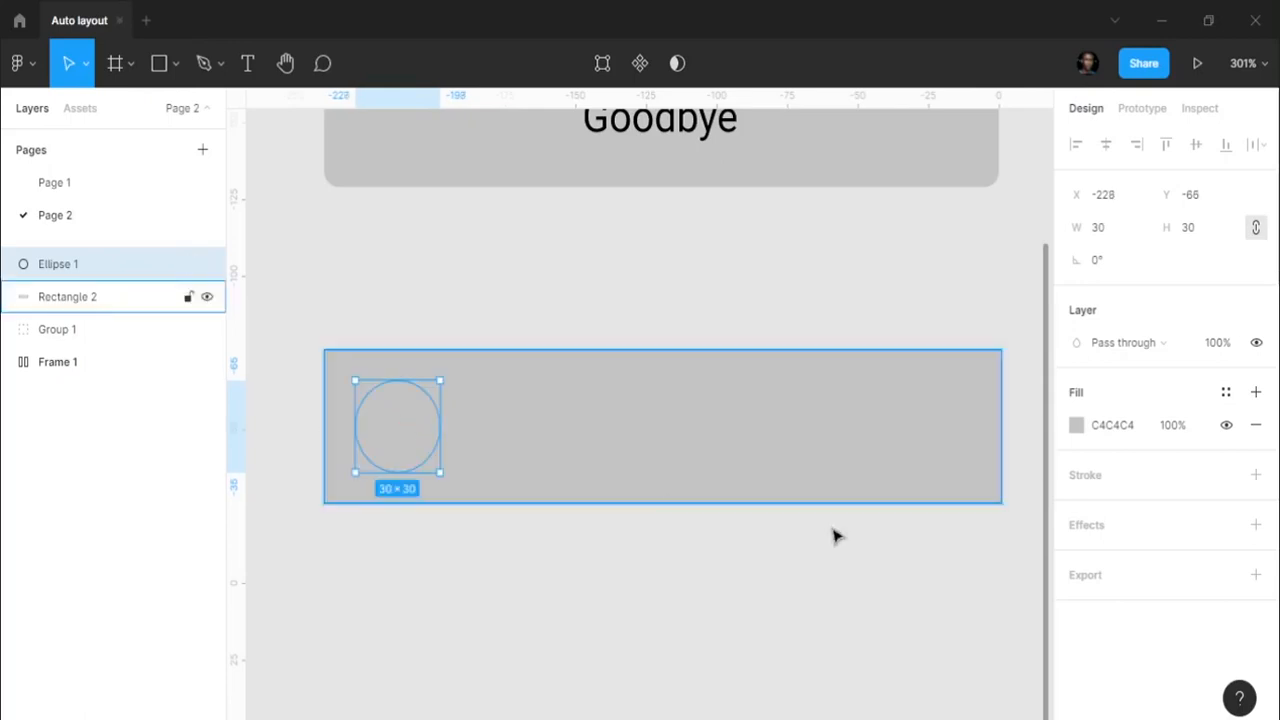
{"action": "left_click", "coordinate": [1101, 424]}
{"action": "type", "text": "33"}
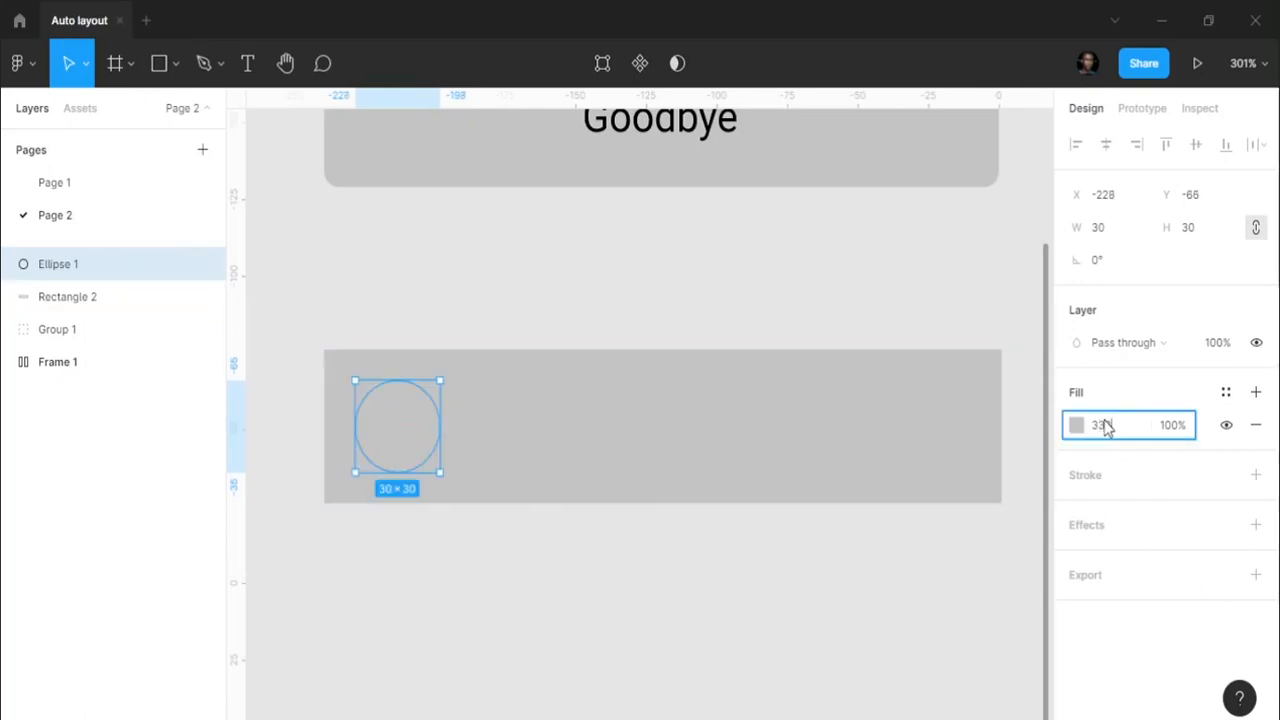
{"action": "key", "text": "Return"}
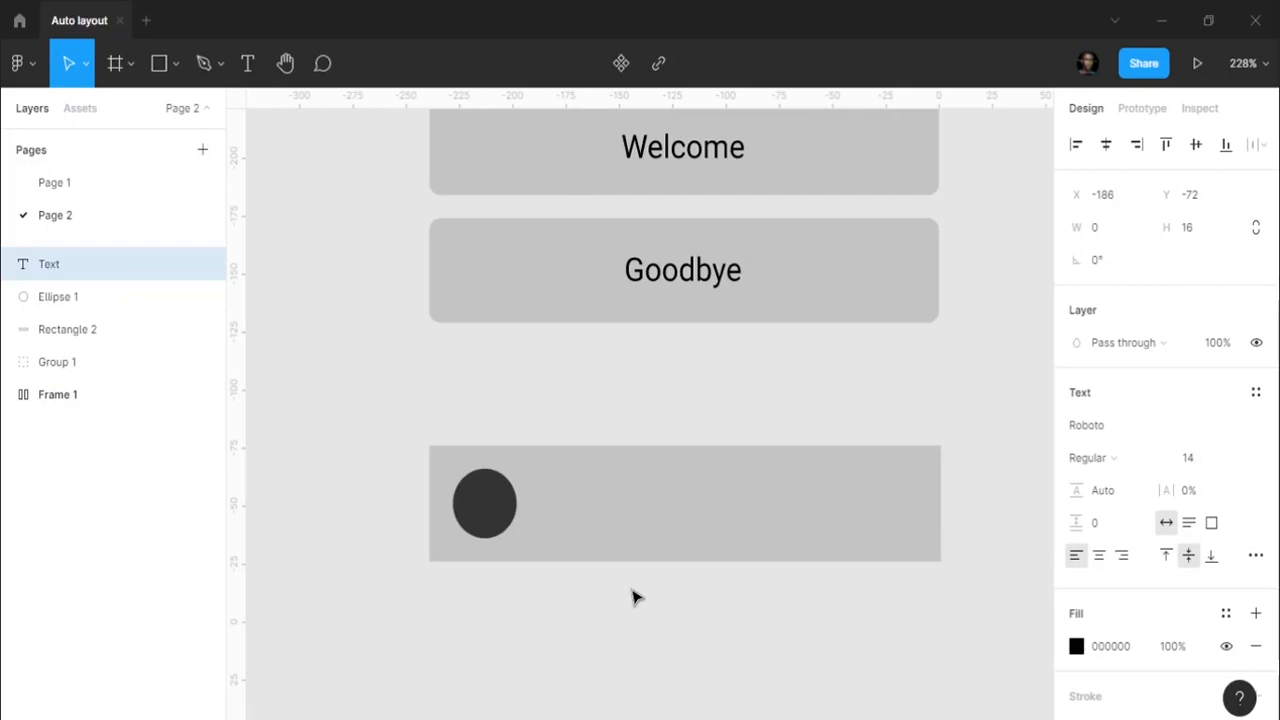
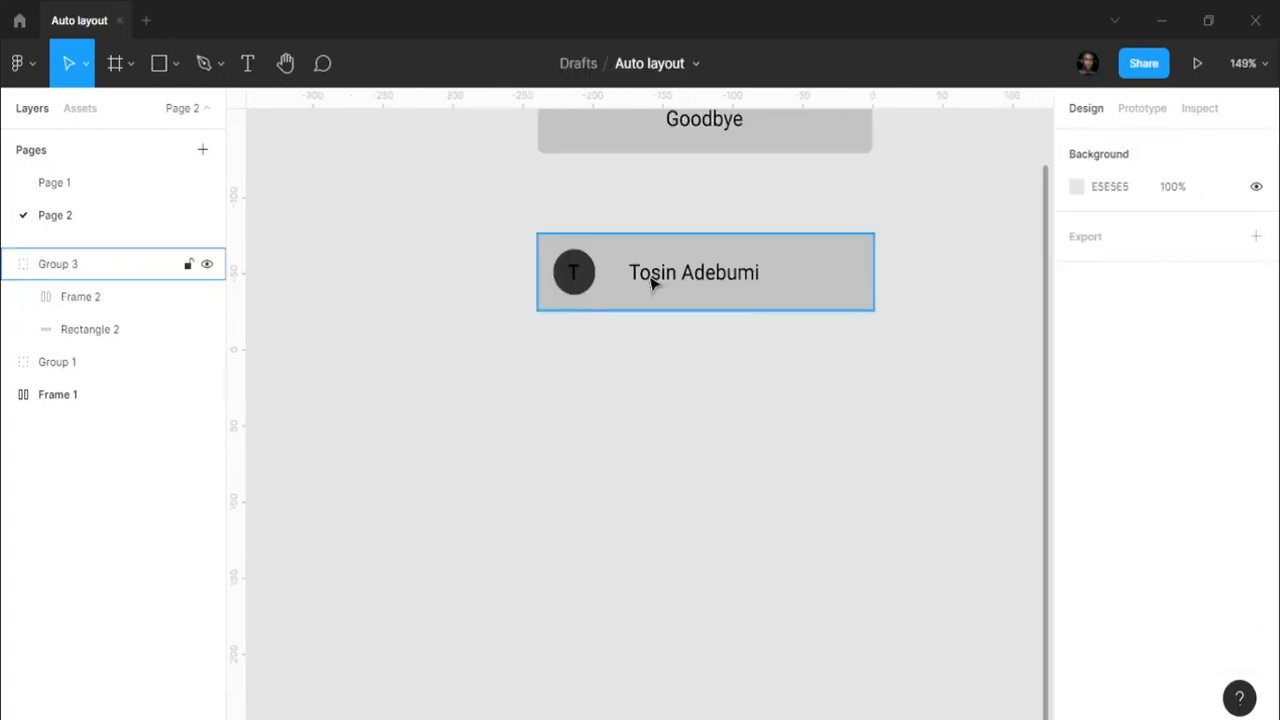
- Add the T initial and shift the avatar-name row in Frame 2 slightly right
{"action": "scroll", "coordinate": [651, 284], "scroll_direction": "up", "scroll_amount": 1}
{"action": "left_click", "coordinate": [82, 297]}
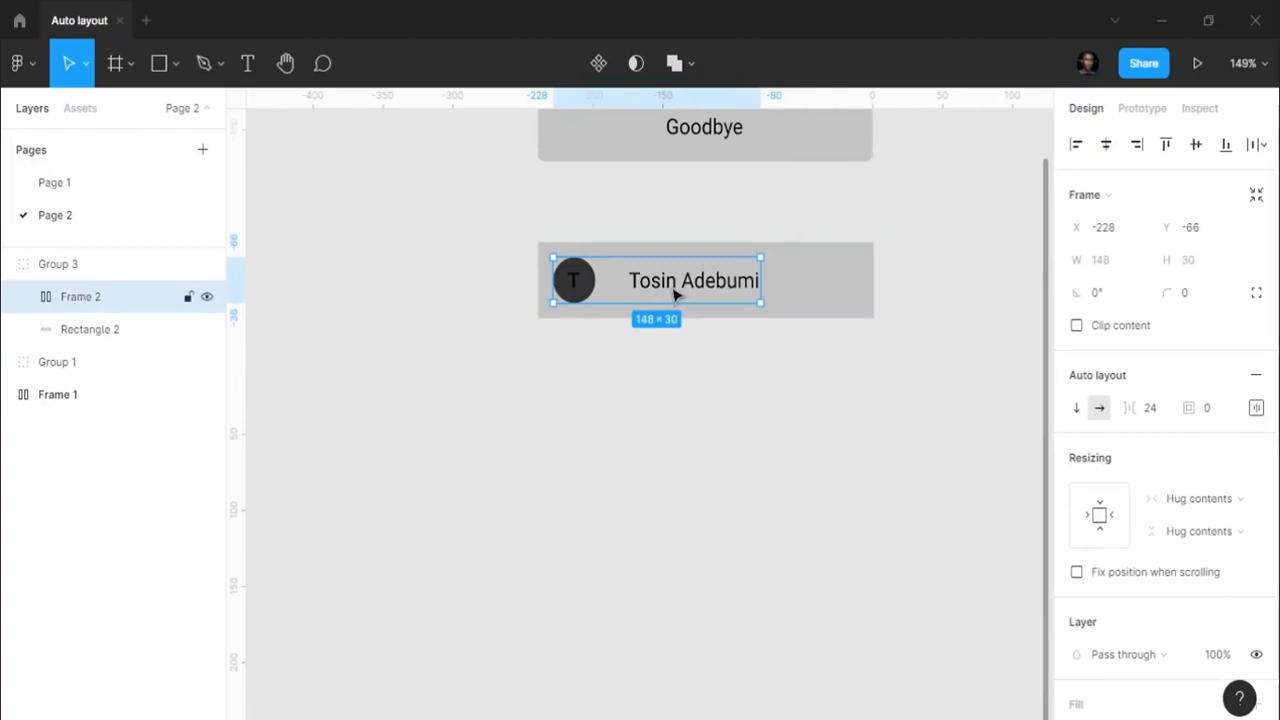
{"action": "left_click_drag", "start_coordinate": [665, 282], "coordinate": [674, 286]}
- Reduce the auto-layout spacing between avatar and name from 24 to 8
{"action": "left_click", "coordinate": [1150, 408]}
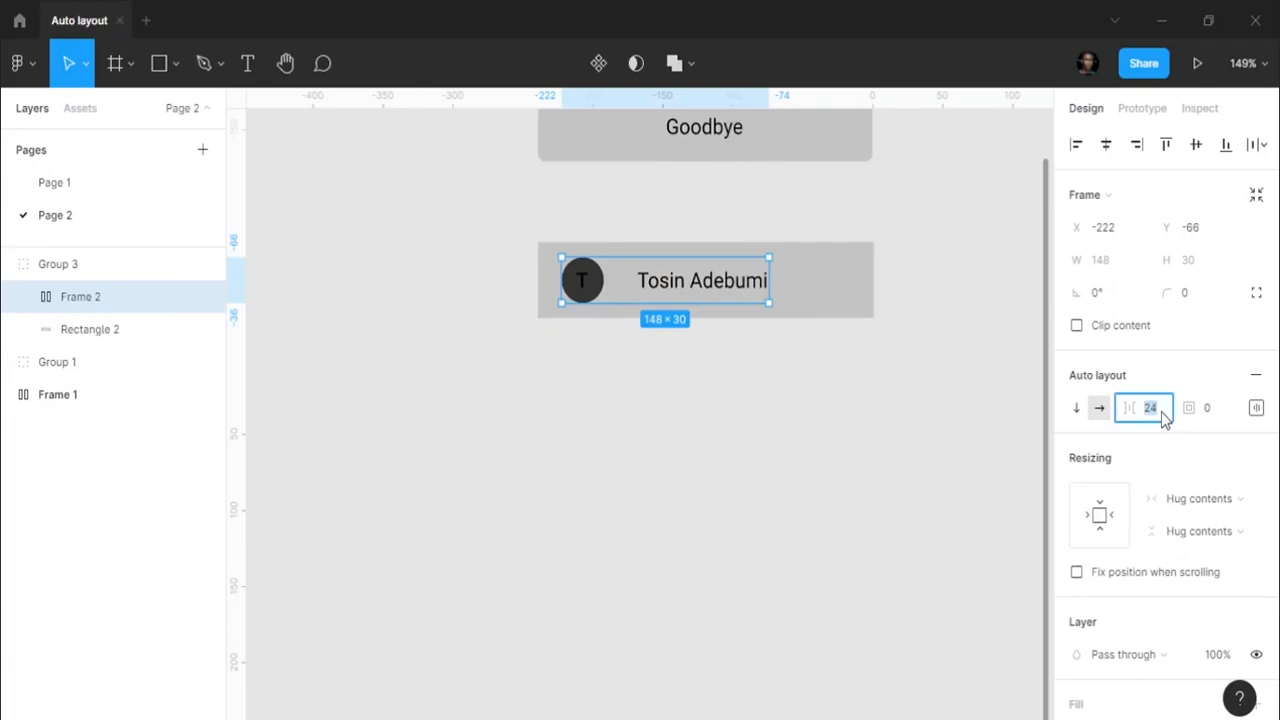
{"action": "type", "text": "16"}
{"action": "key", "text": "Return"}
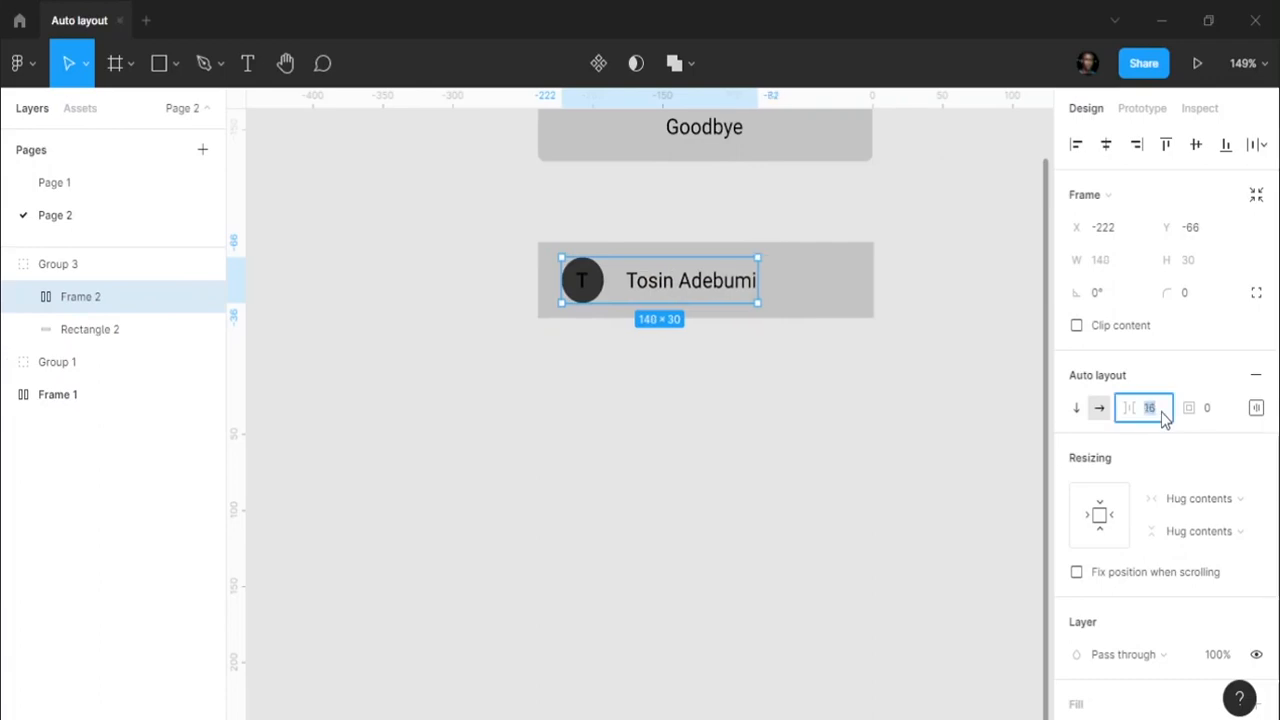
{"action": "type", "text": "8"}
{"action": "key", "text": "Return"}
{"action": "key", "text": "Escape"}
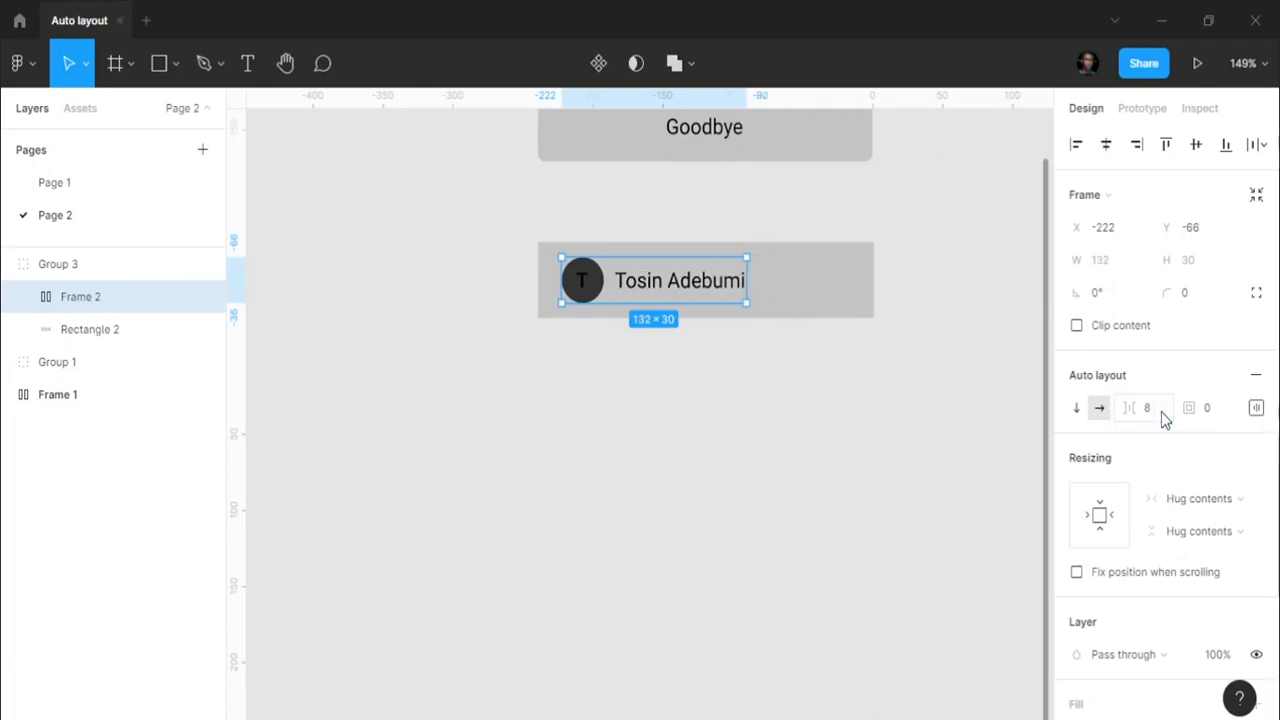
{"action": "left_click", "coordinate": [826, 420]}
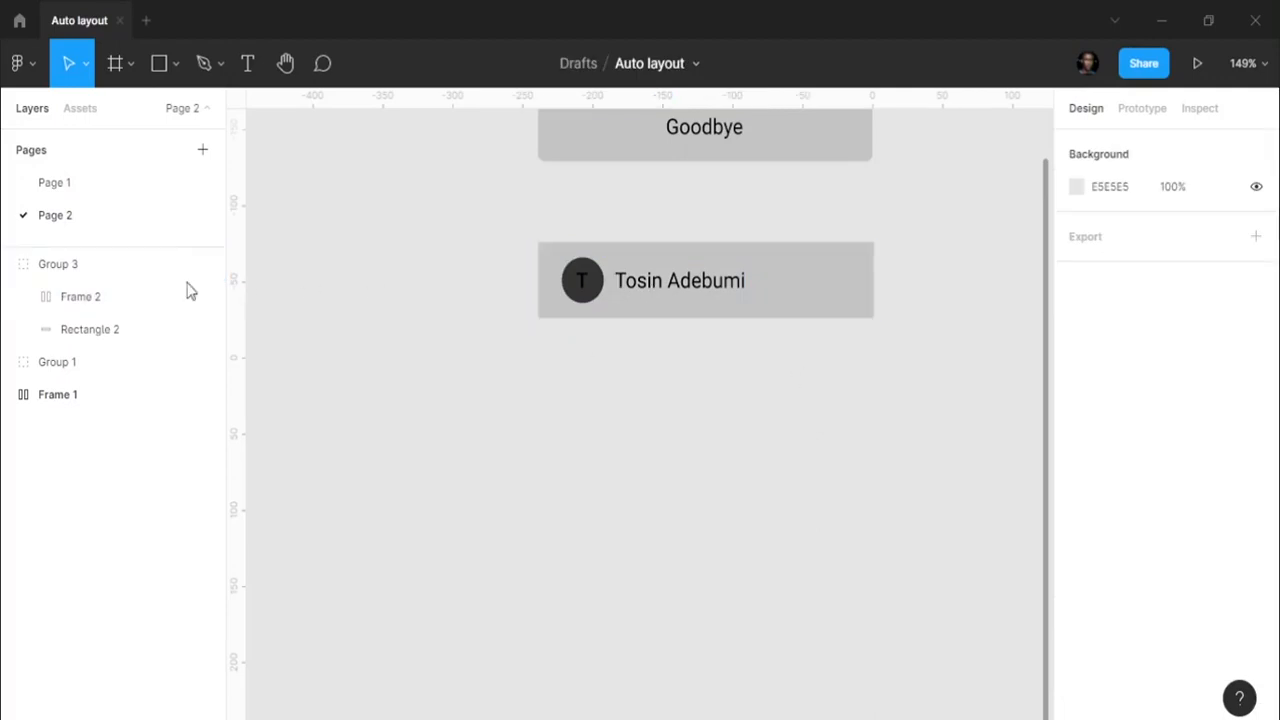
- Duplicate the Group 3 avatar card twice to make three stacked cards
{"action": "left_click", "coordinate": [9, 266]}
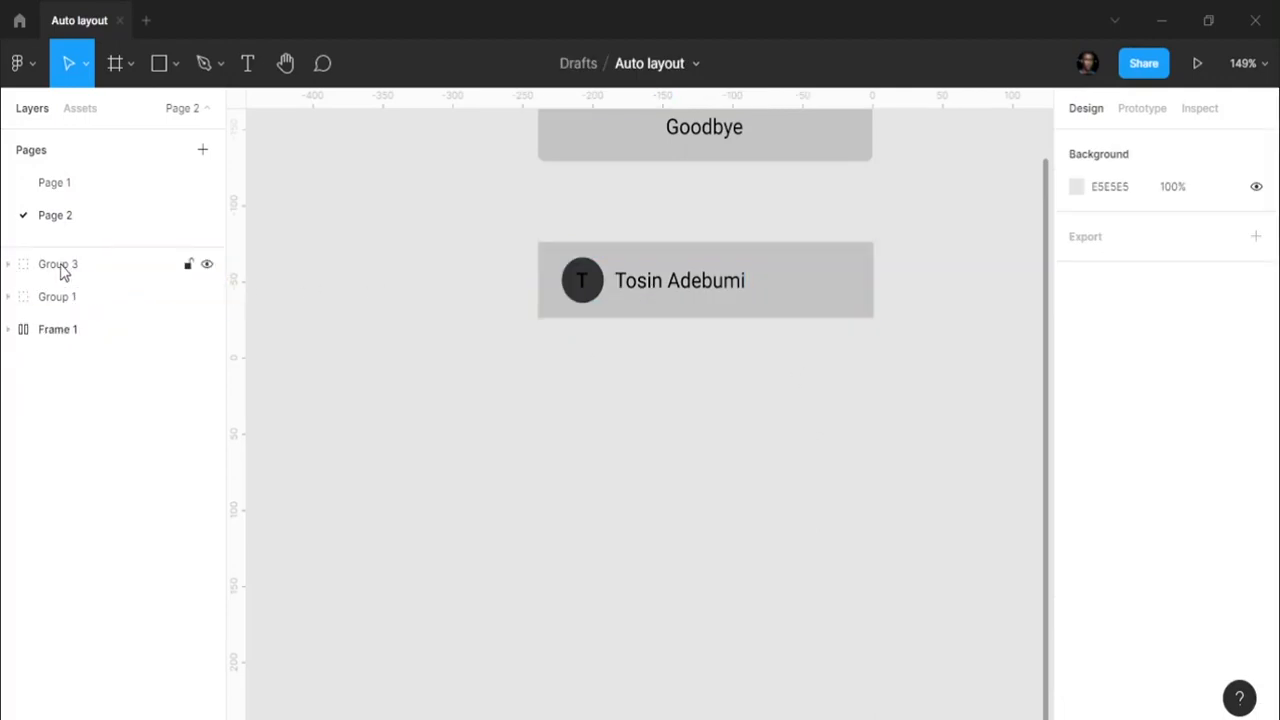
{"action": "left_click", "coordinate": [61, 272]}
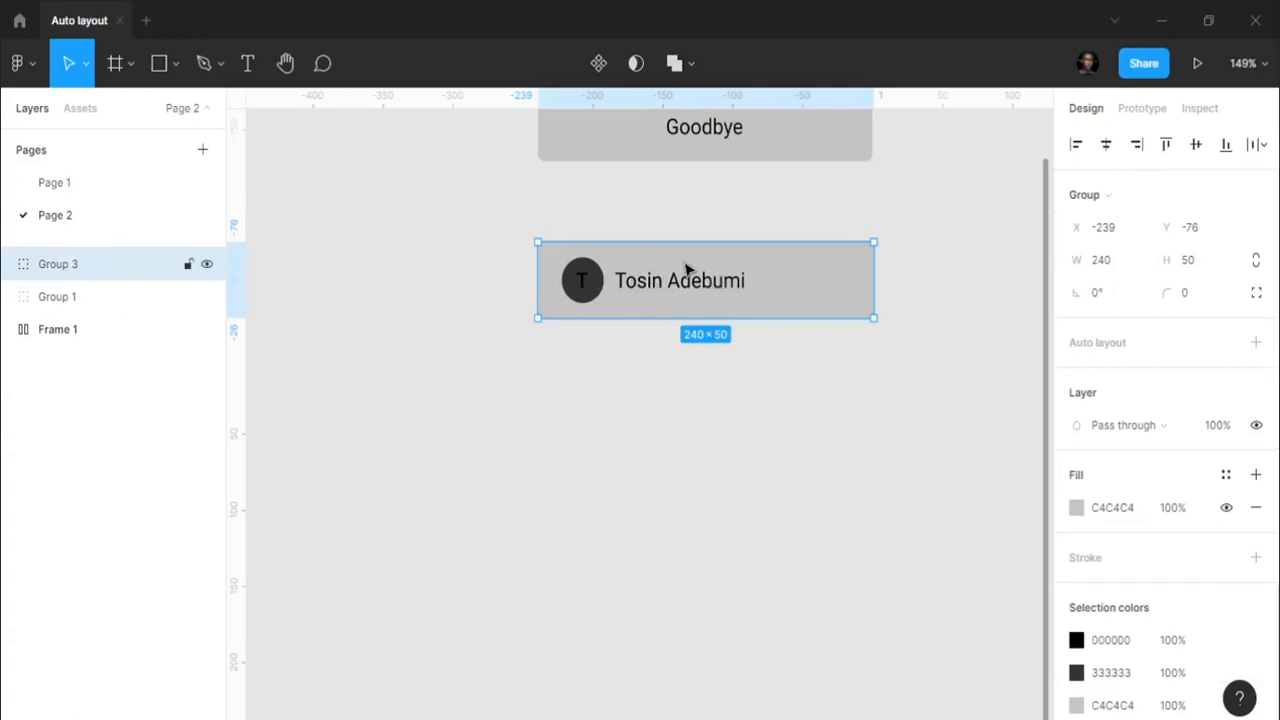
{"action": "left_click_drag", "start_coordinate": [686, 272], "coordinate": [680, 363]}
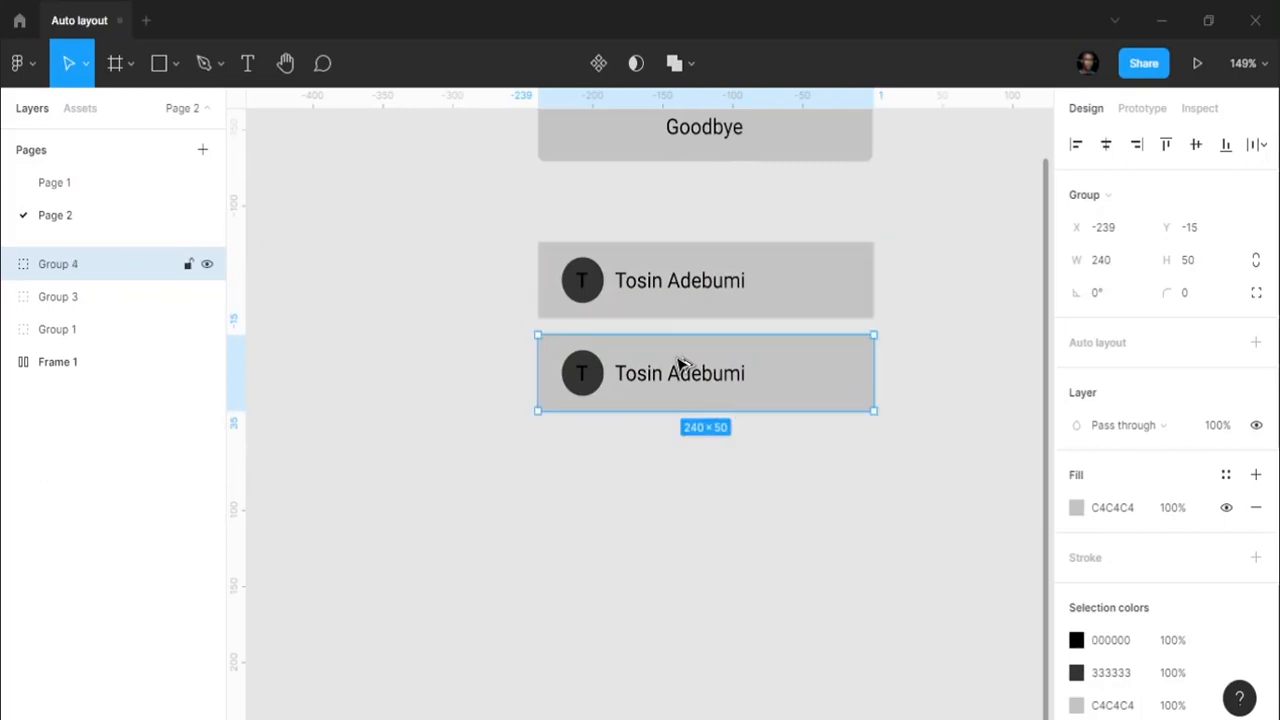
{"action": "key", "text": "ctrl+d"}
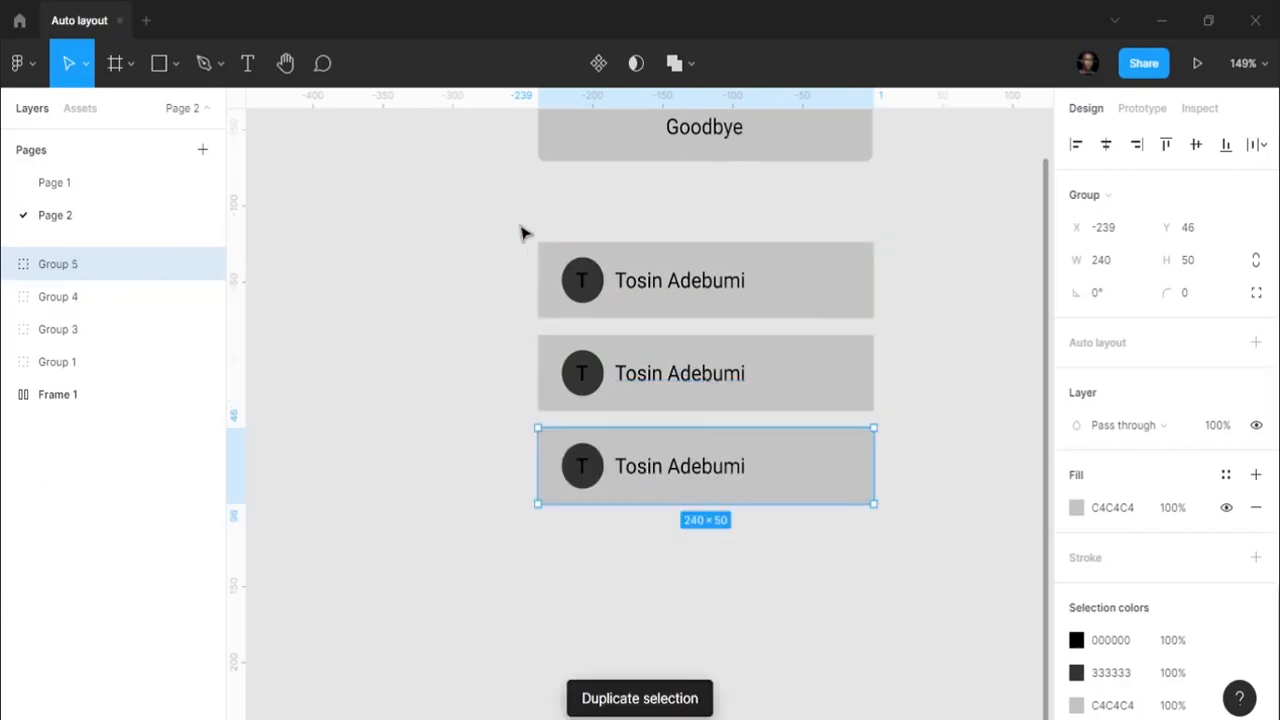
- Wrap the three cards in vertical auto-layout Frame 3 with 8 spacing between rows
{"action": "left_click_drag", "start_coordinate": [518, 224], "coordinate": [912, 511]}
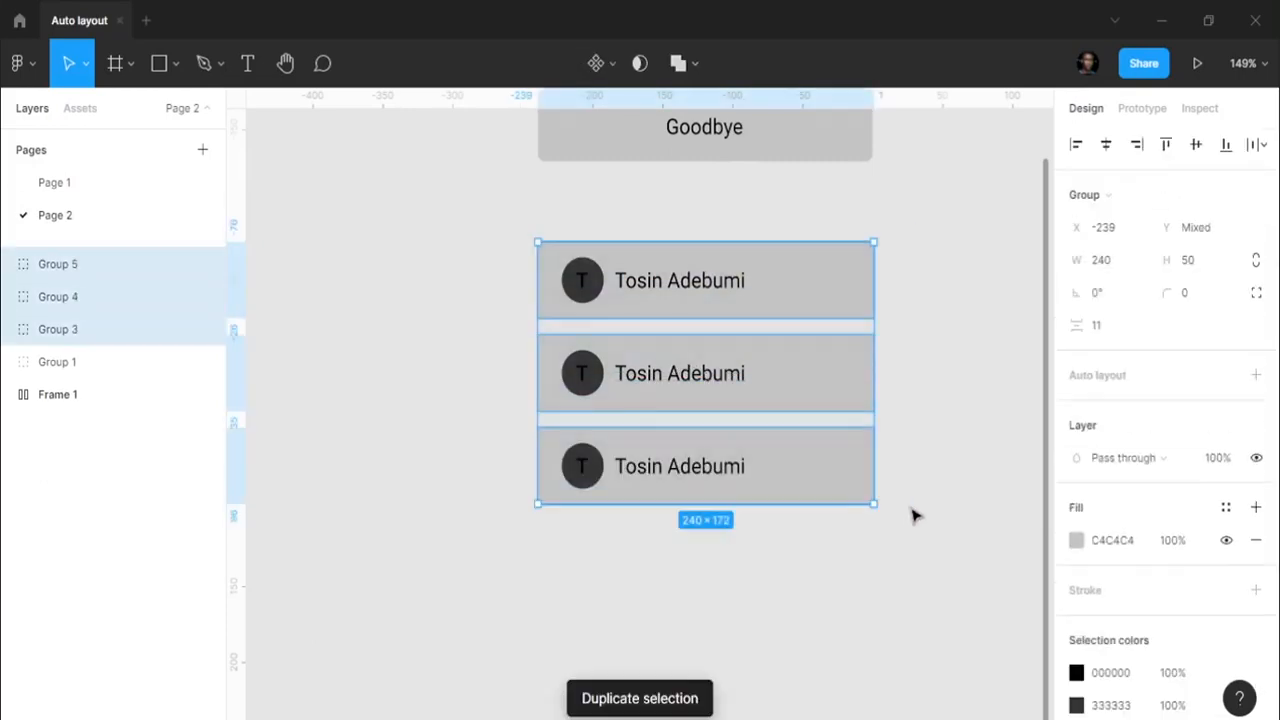
{"action": "key", "text": "shift+a"}
{"action": "left_click", "coordinate": [1258, 412]}
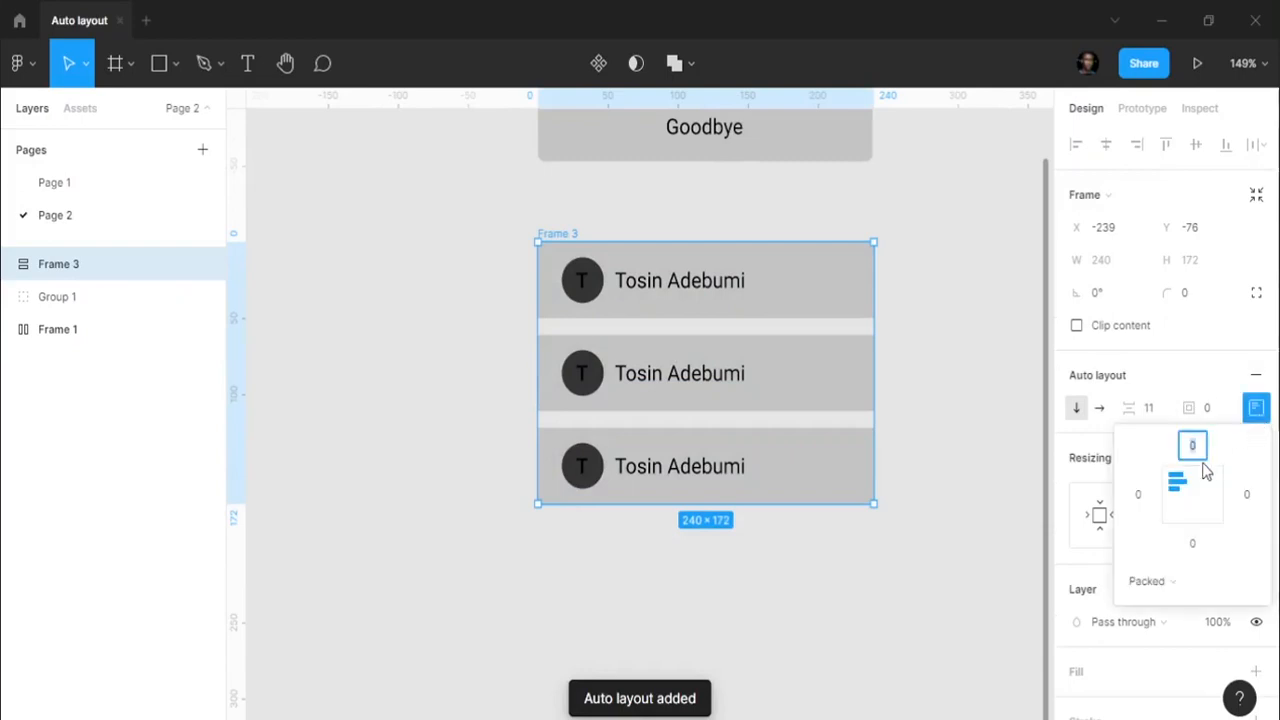
{"action": "left_click", "coordinate": [1150, 409]}
{"action": "type", "text": "8"}
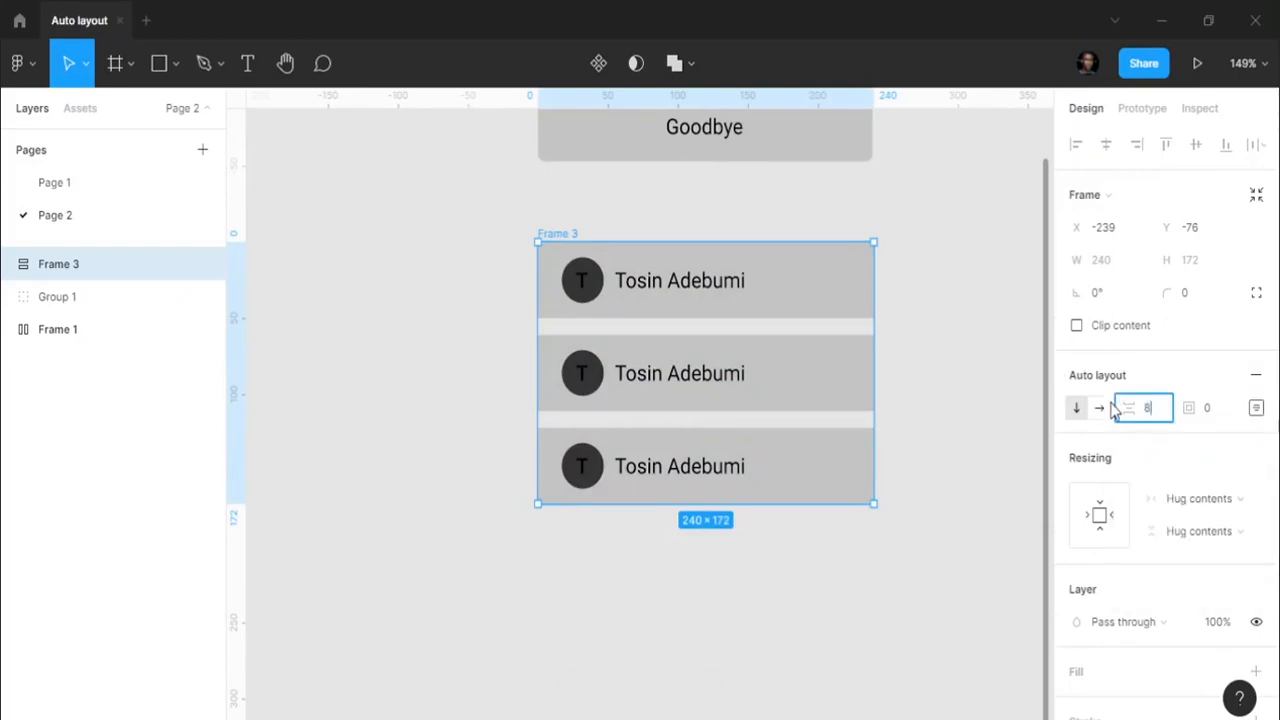
{"action": "key", "text": "Return"}
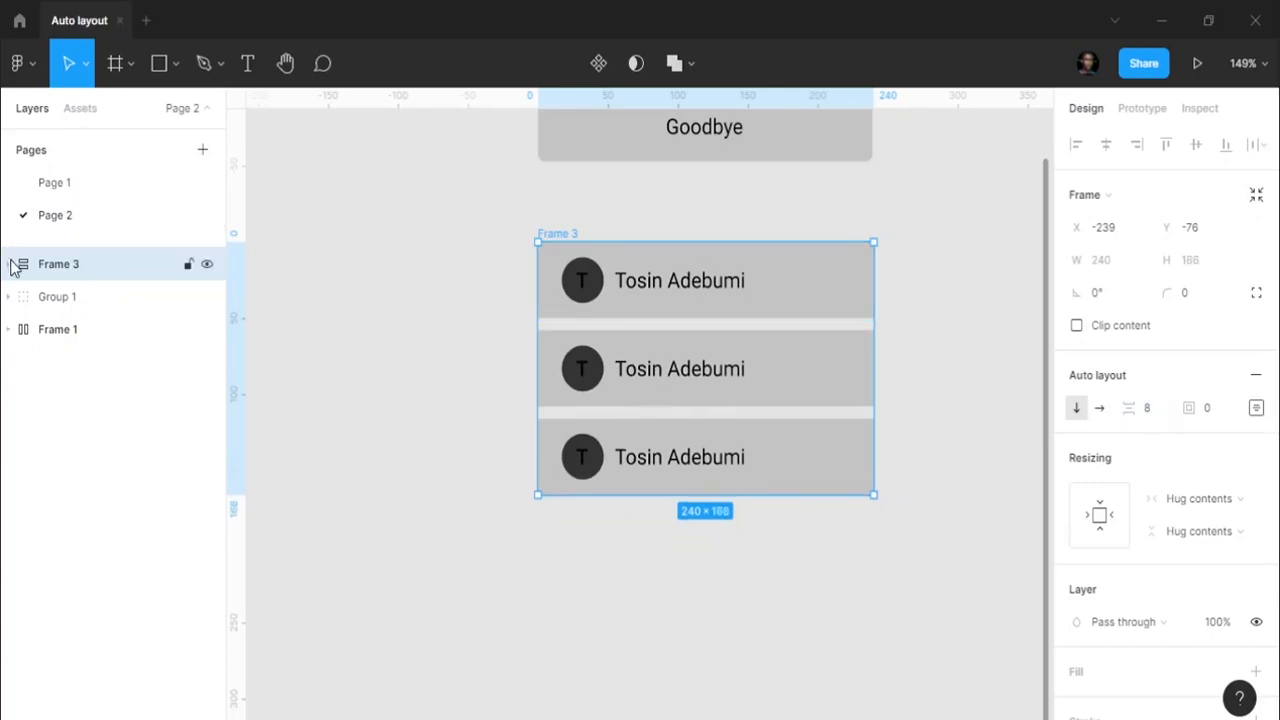
{"action": "left_click", "coordinate": [9, 264]}
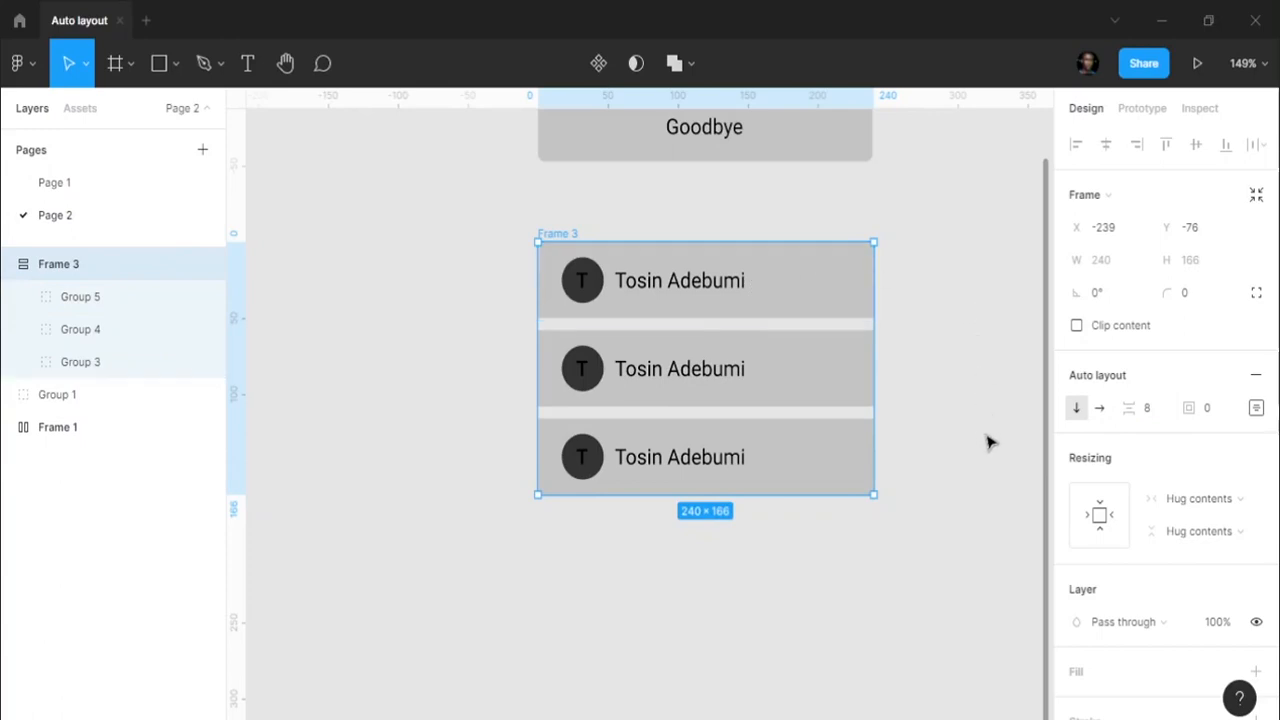
{"action": "left_click", "coordinate": [818, 437]}
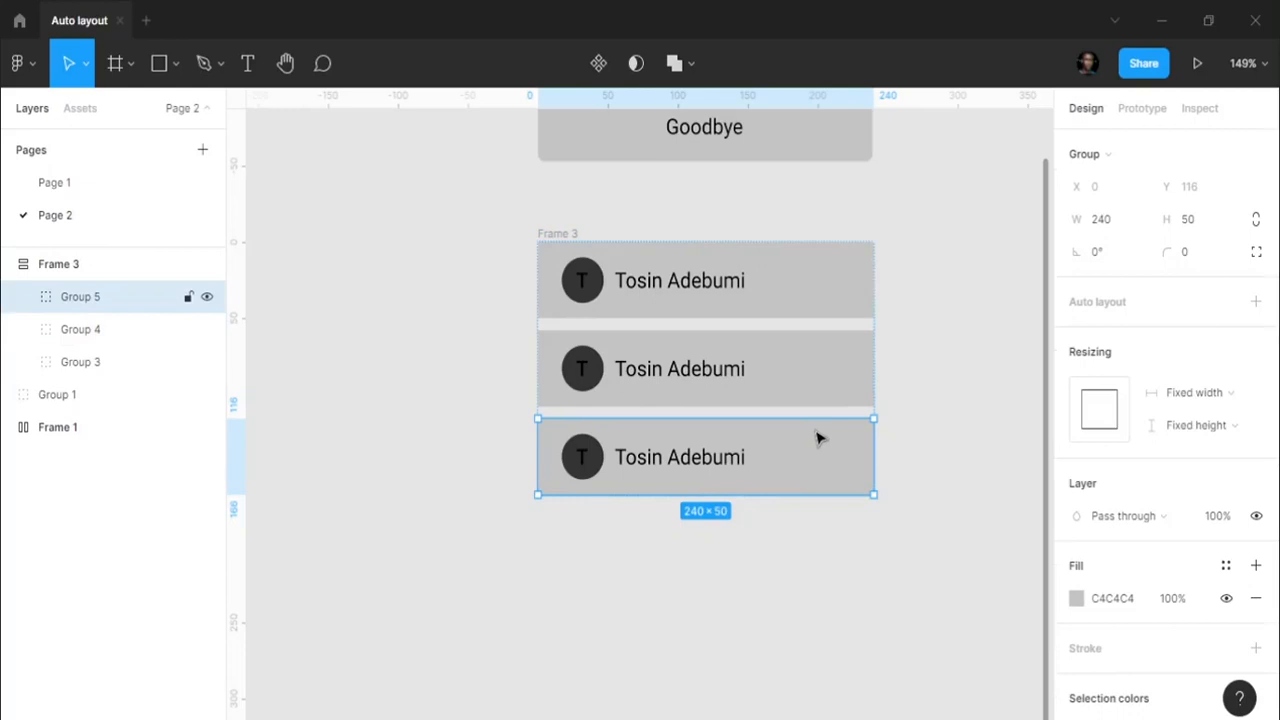
{"action": "key", "text": "ctrl+d"}
{"action": "key", "text": "ctrl+d"}
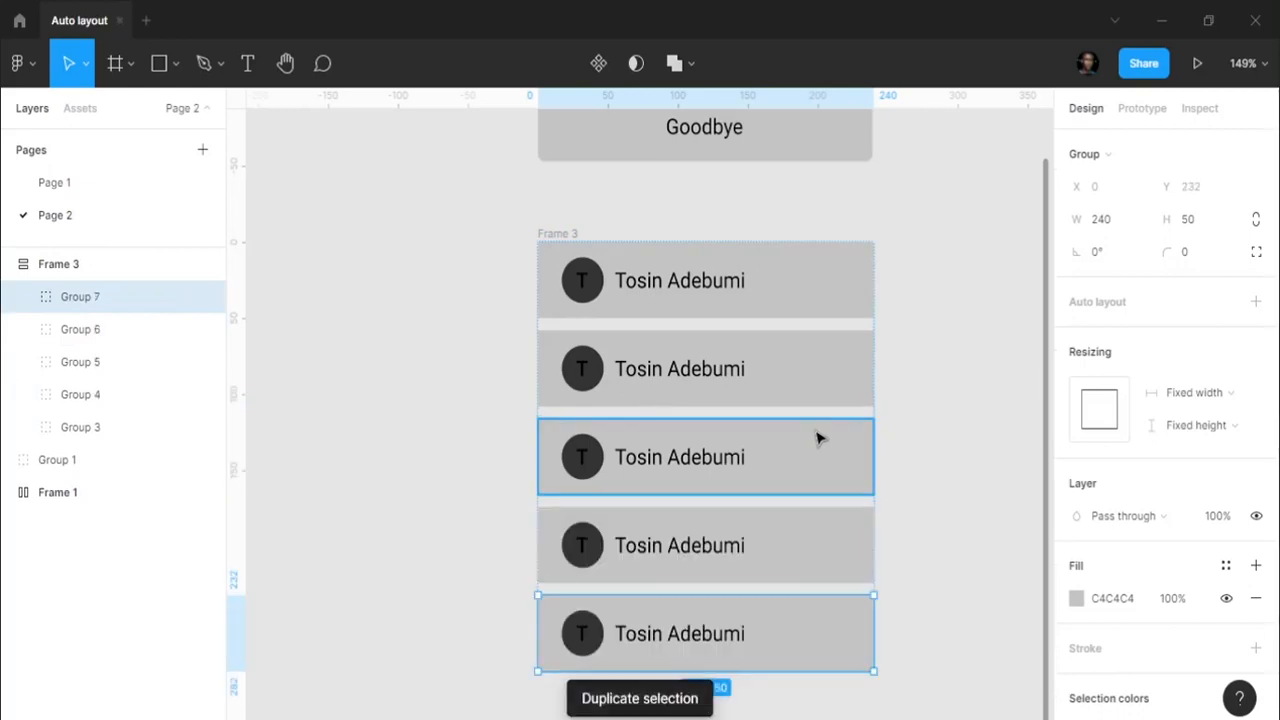
{"action": "scroll", "coordinate": [818, 437], "scroll_direction": "down", "scroll_amount": 5}
{"action": "key", "text": "ctrl+d"}
{"action": "key", "text": "ctrl+d"}
{"action": "key", "text": "ctrl+d"}
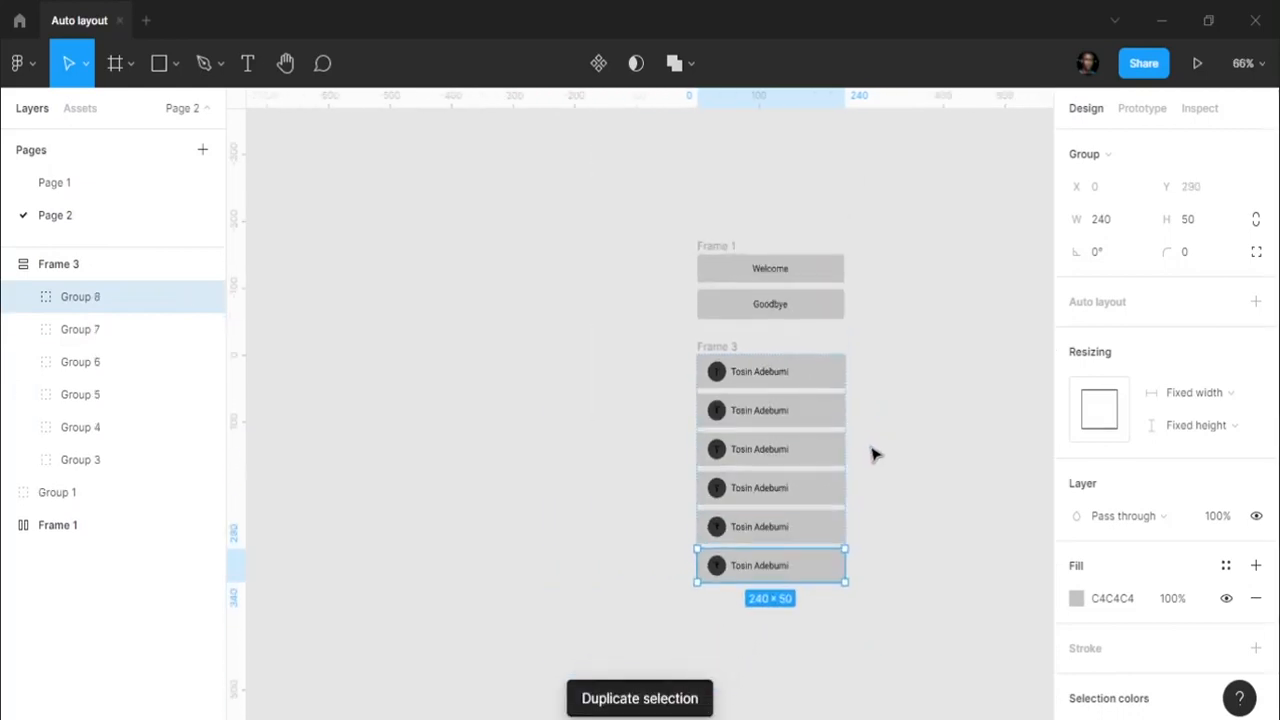
{"action": "scroll", "coordinate": [900, 445], "scroll_direction": "down", "scroll_amount": 1}
{"action": "left_click", "coordinate": [920, 438]}
{"action": "scroll", "coordinate": [922, 436], "scroll_direction": "down", "scroll_amount": 1}
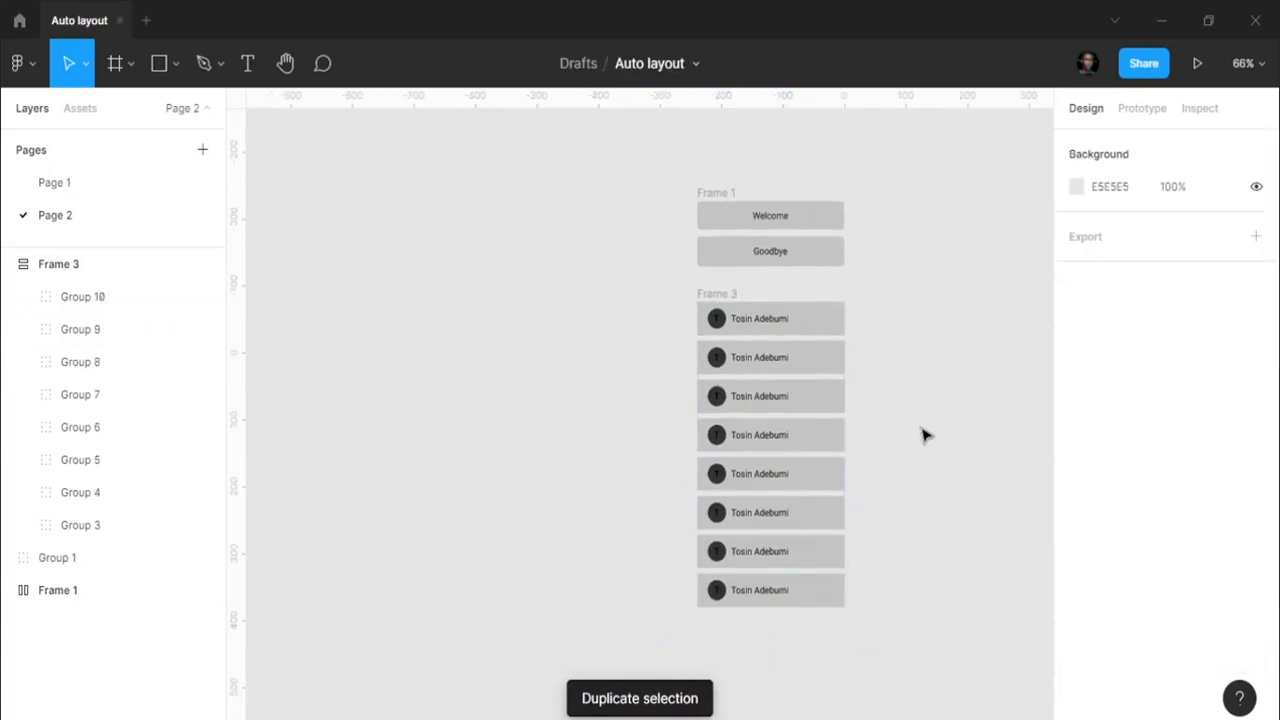
{"action": "key", "text": "ctrl+z"}
{"action": "key", "text": "ctrl+d"}
{"action": "key", "text": "ctrl+d"}
{"action": "key", "text": "ctrl+d"}
{"action": "key", "text": "ctrl+d"}
{"action": "key", "text": "ctrl+d"}
{"action": "key", "text": "ctrl+d"}
{"action": "key", "text": "ctrl+d"}
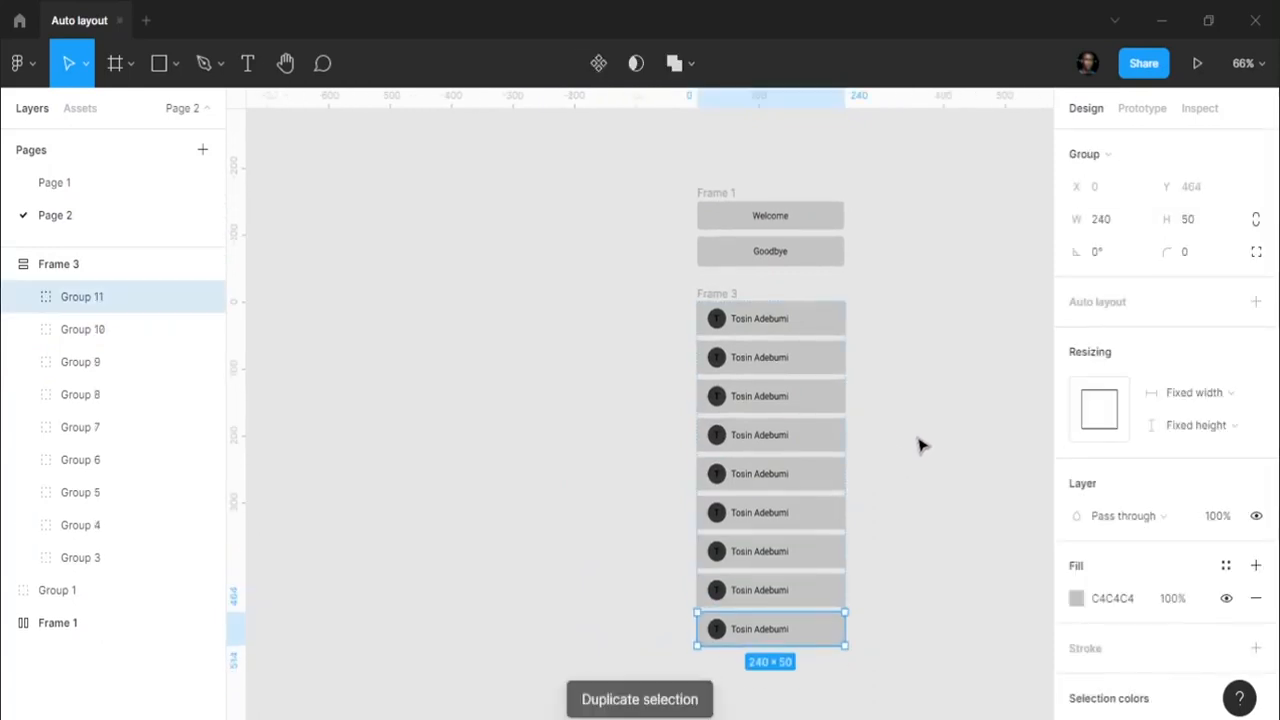
{"action": "scroll", "coordinate": [905, 445], "scroll_direction": "down", "scroll_amount": 5}
{"action": "key", "text": "ctrl+d"}
{"action": "key", "text": "ctrl+d"}
{"action": "key", "text": "ctrl+d"}
{"action": "key", "text": "ctrl+d"}
{"action": "key", "text": "ctrl+d"}
{"action": "scroll", "coordinate": [915, 430], "scroll_direction": "down", "scroll_amount": 5}
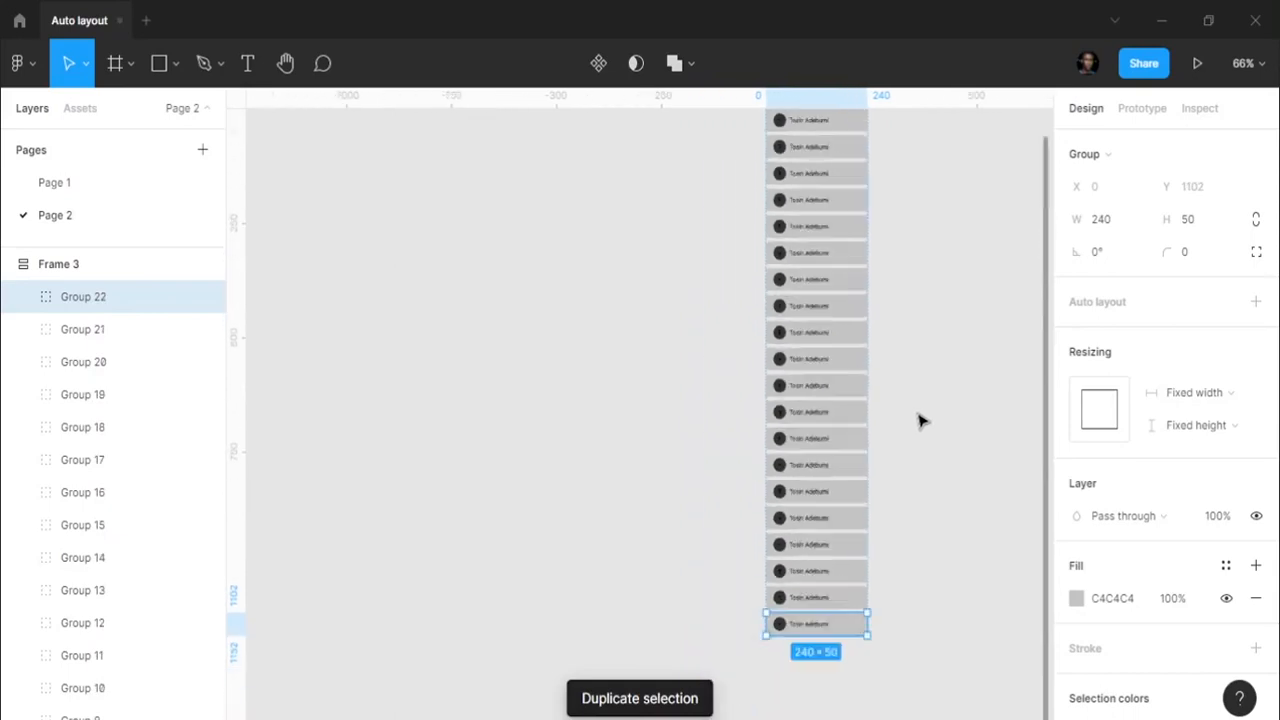
{"action": "scroll", "coordinate": [894, 443], "scroll_direction": "up", "scroll_amount": 3}
{"action": "key", "text": "ctrl+z"}
{"action": "key", "text": "ctrl+z"}
{"action": "key", "text": "ctrl+z"}
{"action": "key", "text": "ctrl+z"}
{"action": "key", "text": "ctrl+z"}
{"action": "key", "text": "ctrl+z"}
{"action": "key", "text": "ctrl+z"}
{"action": "key", "text": "ctrl+z"}
{"action": "key", "text": "ctrl+z"}
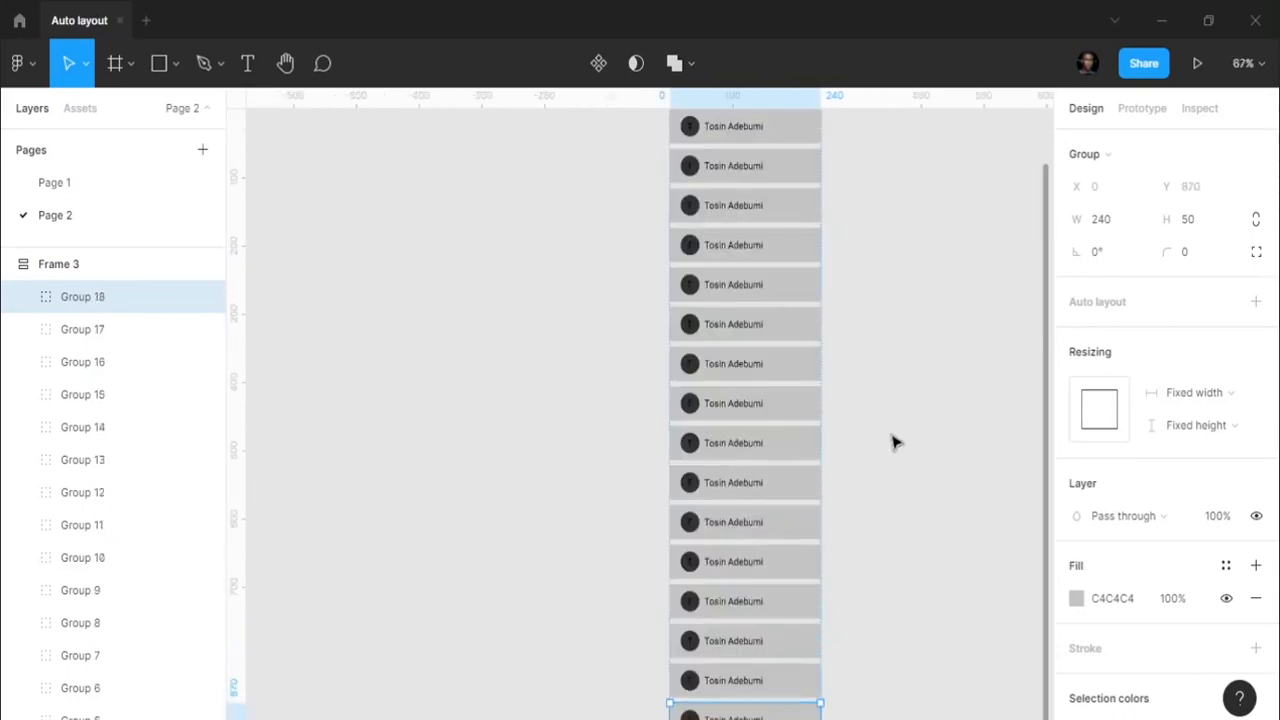
{"action": "key", "text": "ctrl+z"}
{"action": "key", "text": "ctrl+z"}
{"action": "key", "text": "ctrl+z"}
{"action": "key", "text": "ctrl+z"}
{"action": "scroll", "coordinate": [845, 252], "scroll_direction": "up", "scroll_amount": 1}
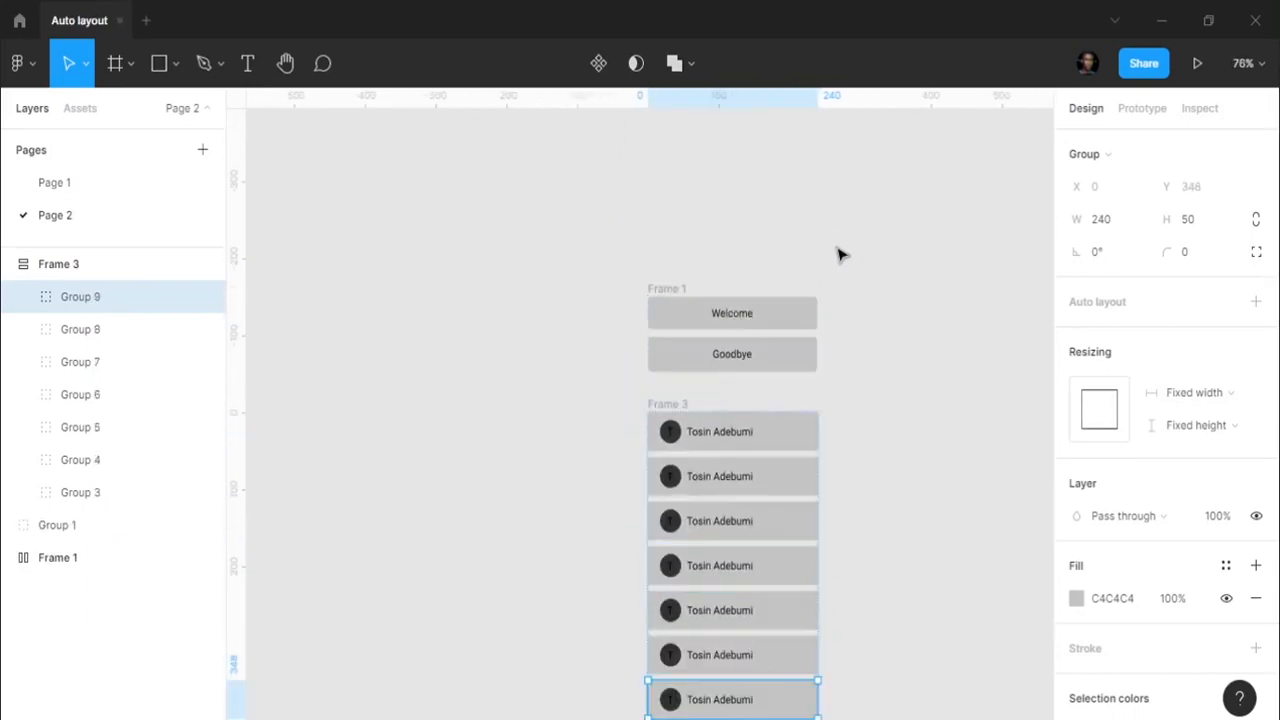
{"action": "key", "text": "ctrl+z"}
{"action": "key", "text": "ctrl+z"}
{"action": "key", "text": "ctrl+z"}
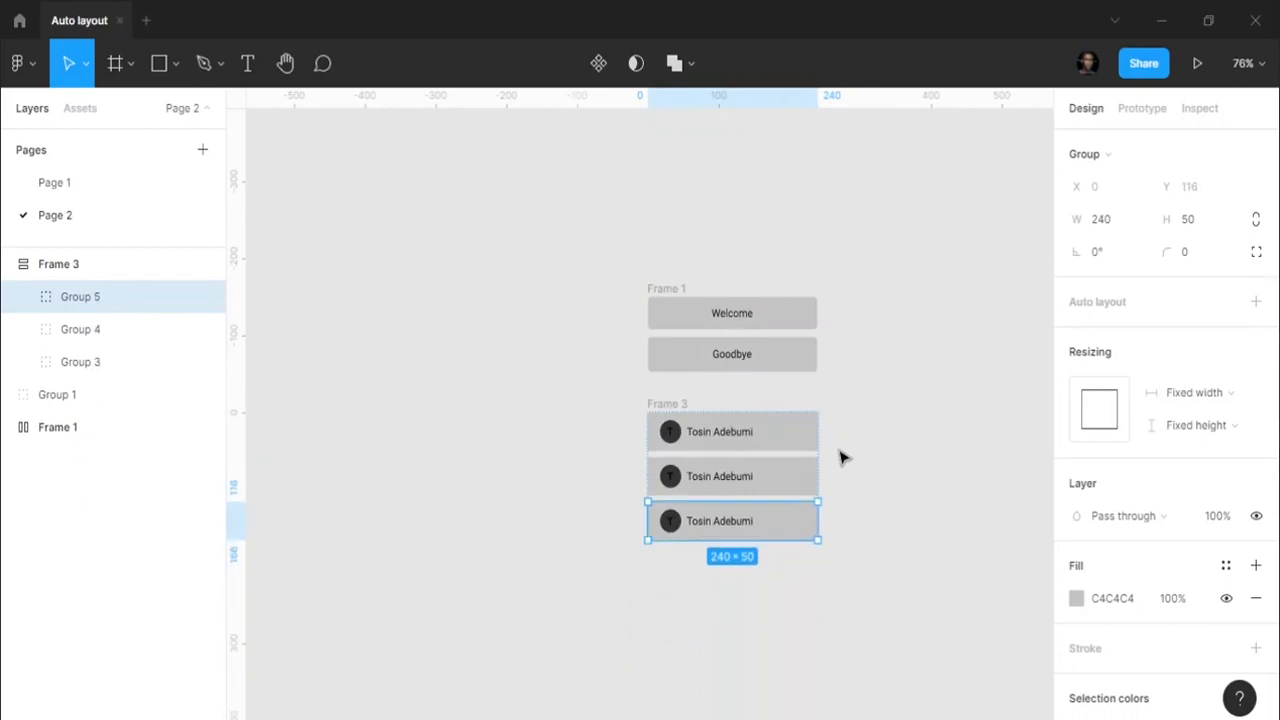
{"action": "left_click", "coordinate": [880, 440]}
{"action": "scroll", "coordinate": [880, 440], "scroll_direction": "right", "scroll_amount": 2}
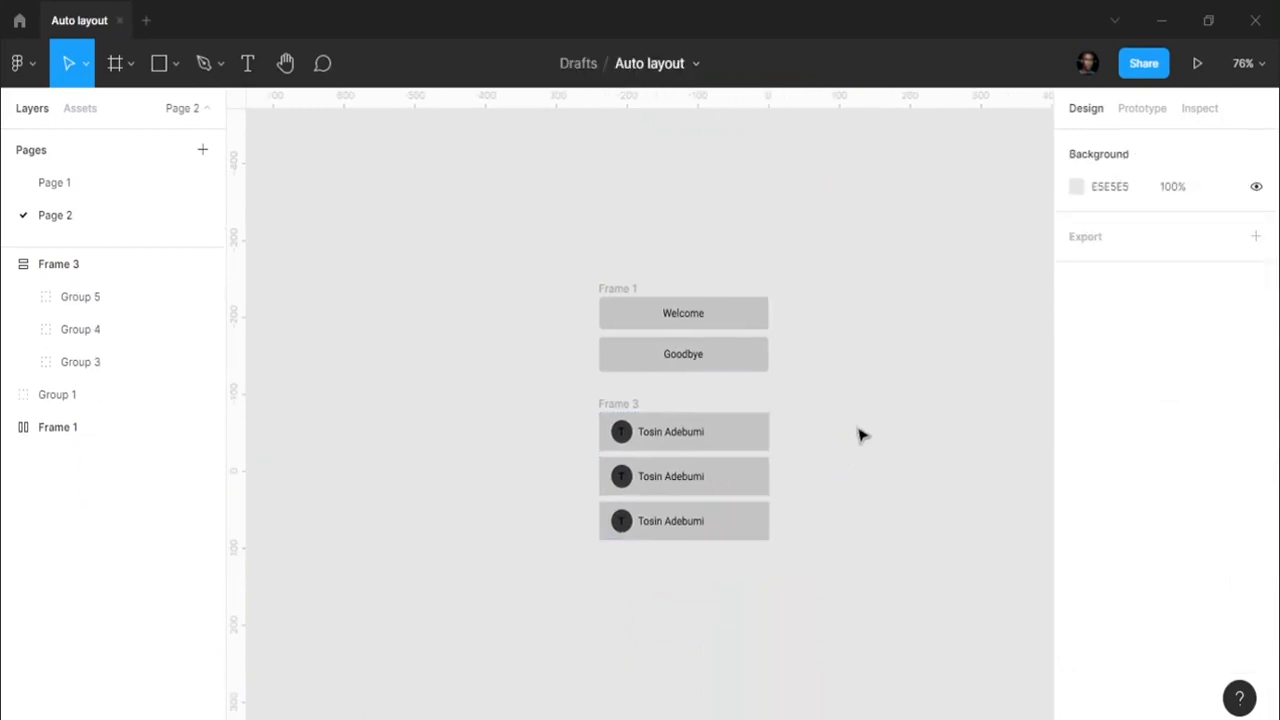
- Give the three rows different names and wrap a new 12:40pm text in auto-layout Frame 4
{"action": "left_click", "coordinate": [607, 408]}
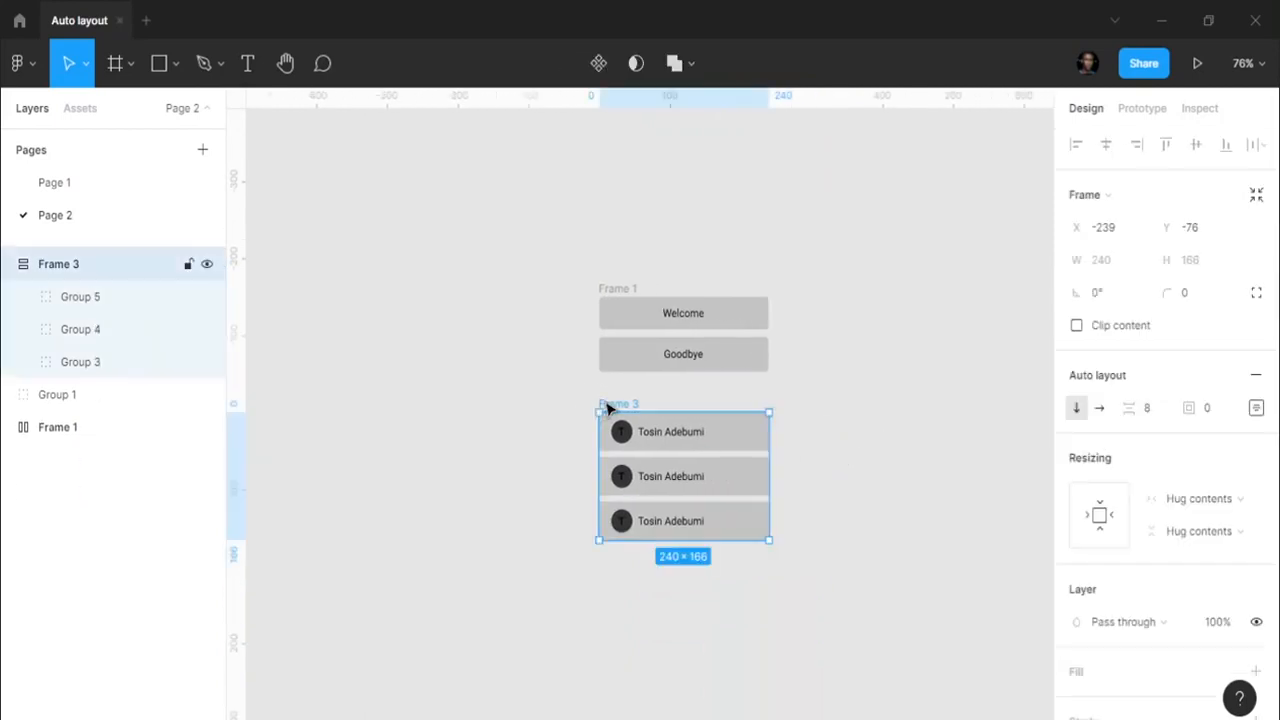
{"action": "double_click", "coordinate": [651, 433]}
{"action": "scroll", "coordinate": [651, 433], "scroll_direction": "up", "scroll_amount": 5}
{"action": "type", "text": "W"}
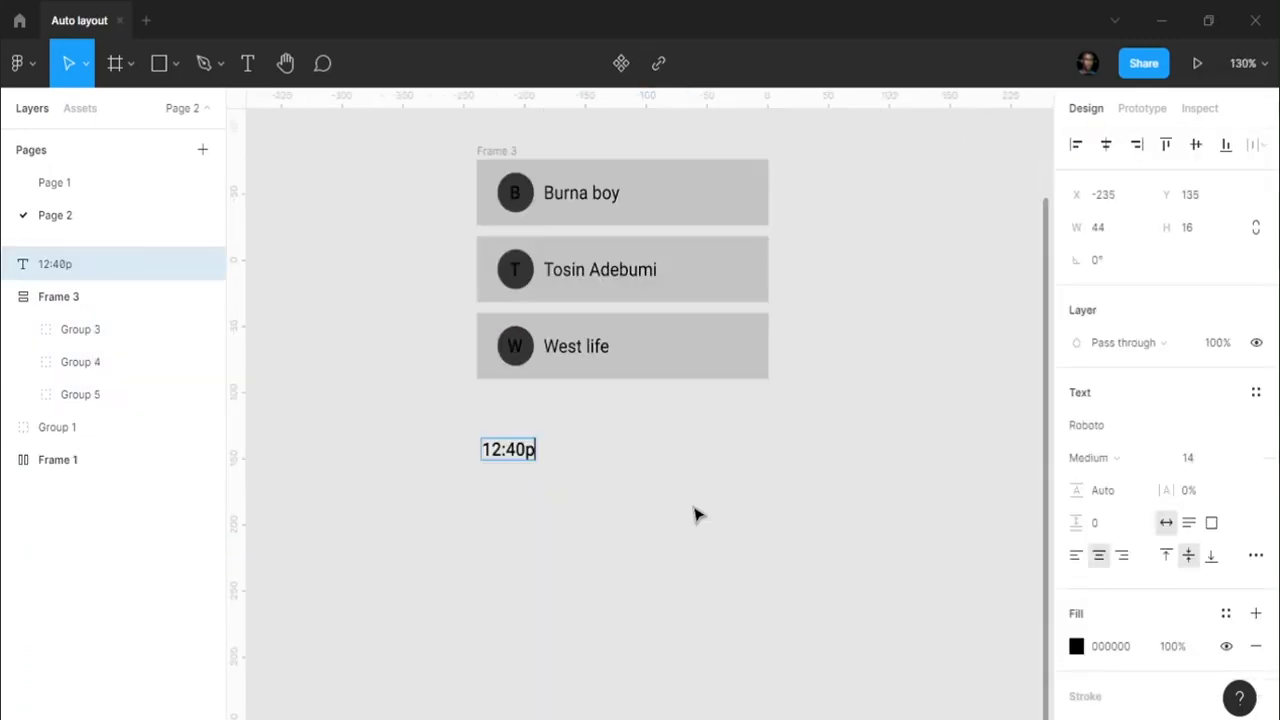
{"action": "type", "text": "m"}
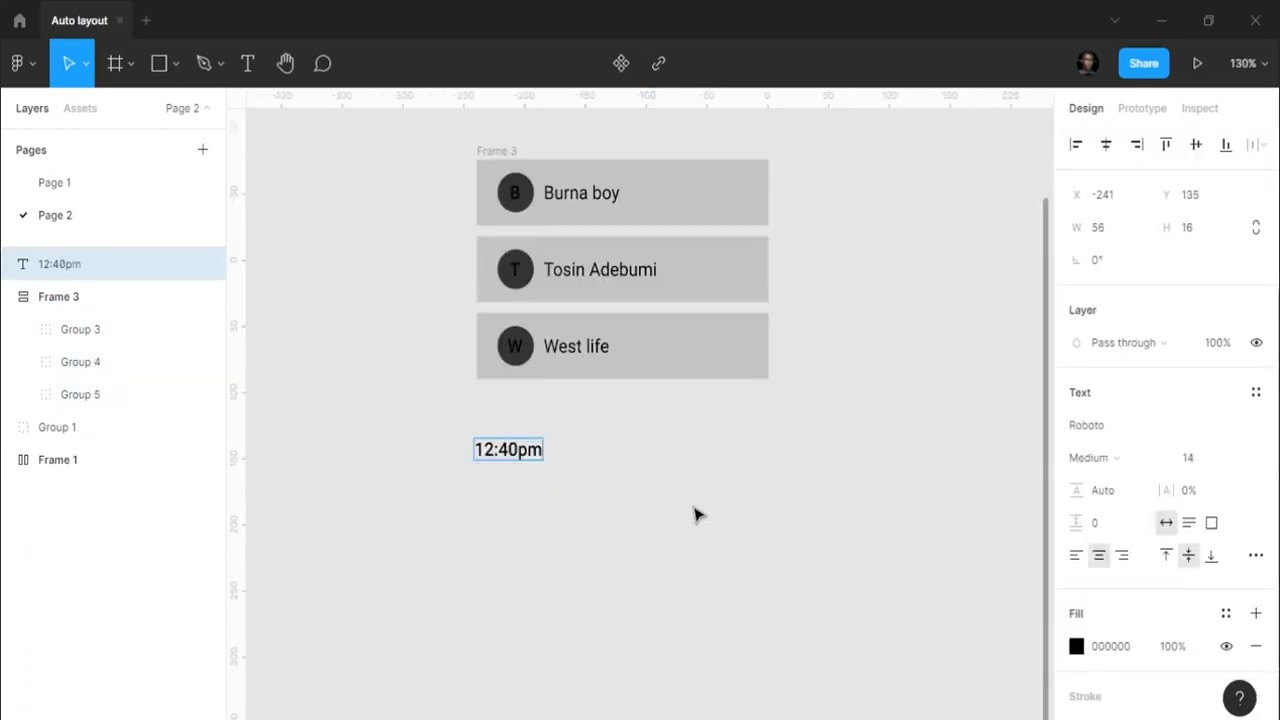
{"action": "key", "text": "Escape"}
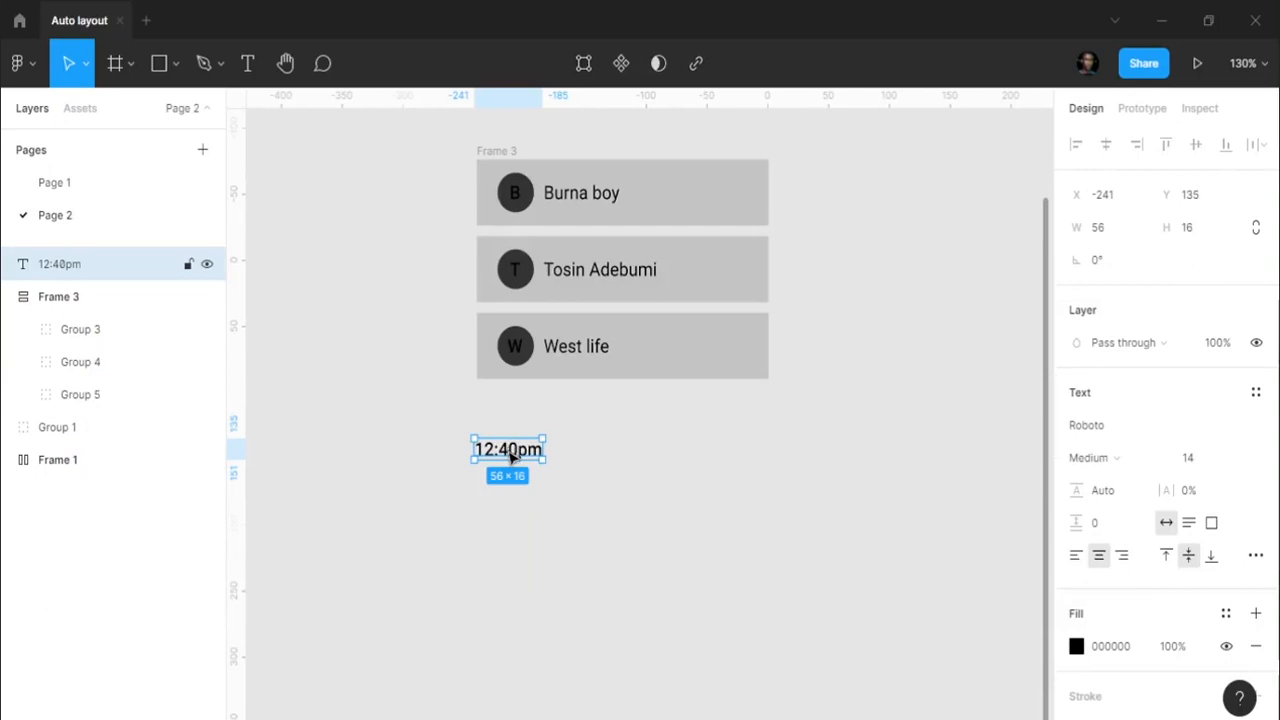
{"action": "key", "text": "shift+a"}
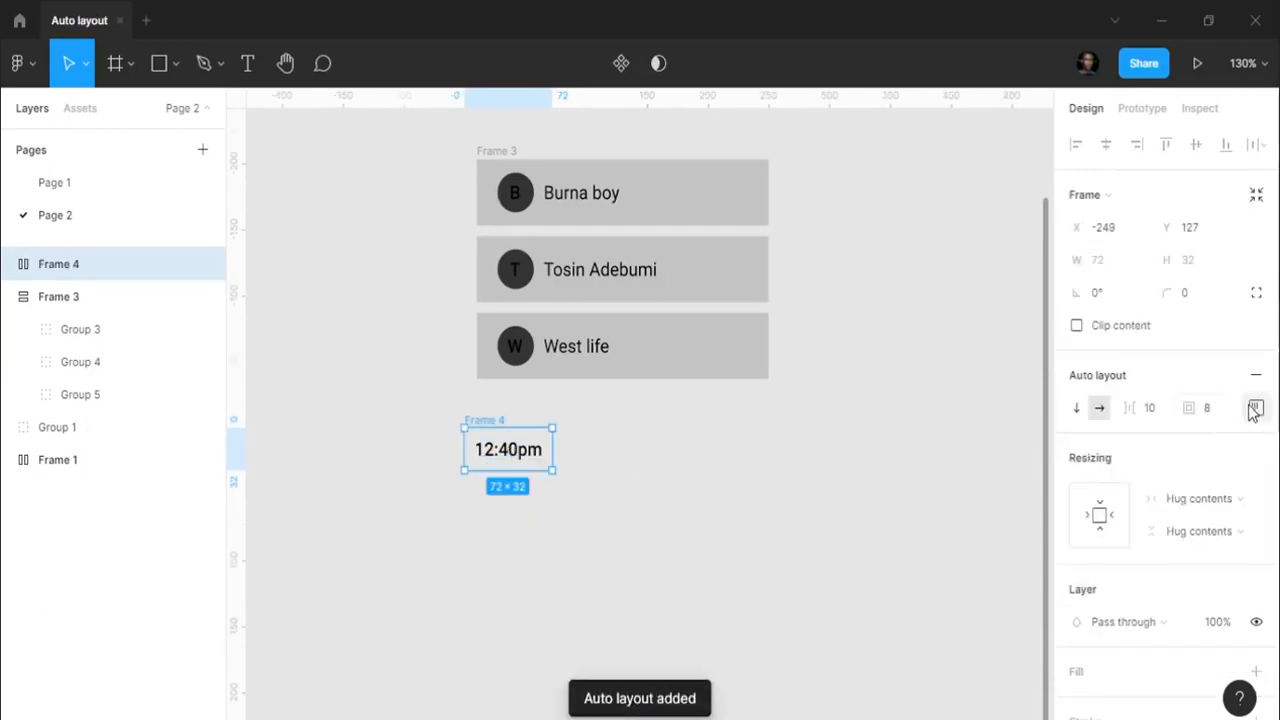
- Centre the 12:40pm text inside its auto-layout frame
{"action": "left_click", "coordinate": [1254, 408]}
{"action": "left_click", "coordinate": [1192, 494]}
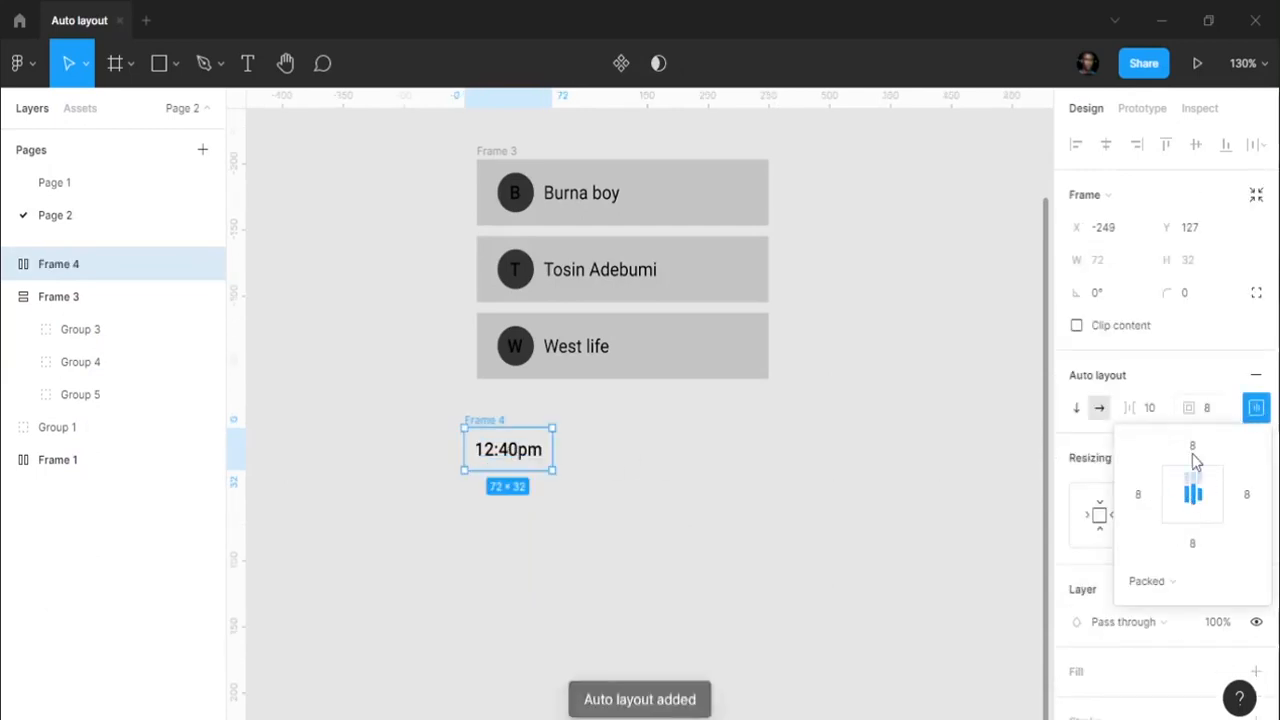
{"action": "scroll", "coordinate": [1110, 540], "scroll_direction": "down", "scroll_amount": 2}
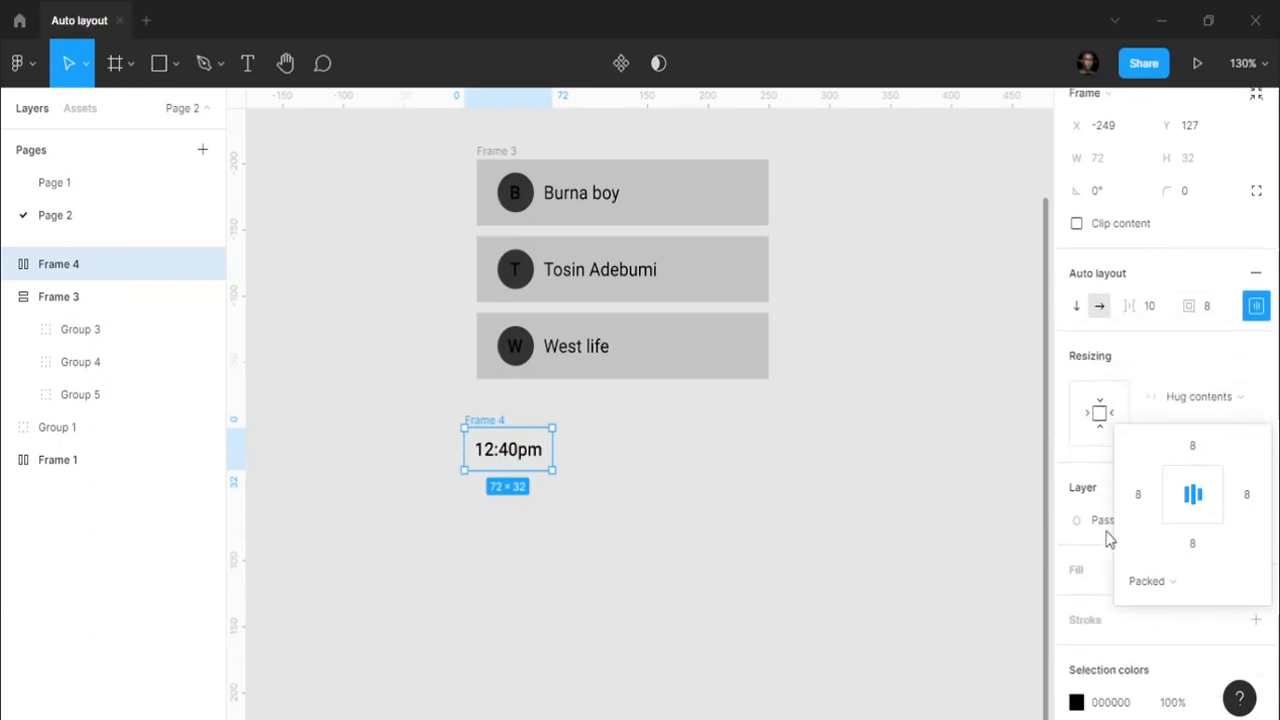
{"action": "left_click", "coordinate": [1250, 345]}
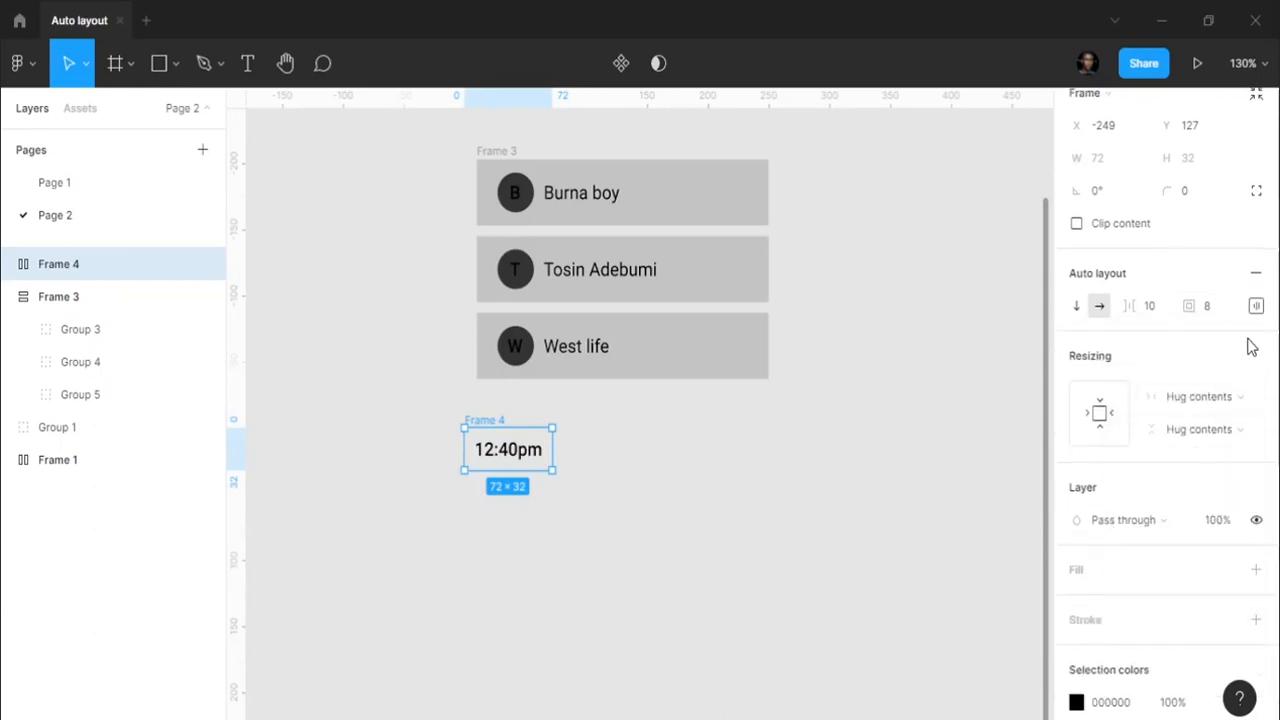
- Give the time chip a pink D2758F background fill
{"action": "left_click", "coordinate": [1256, 569]}
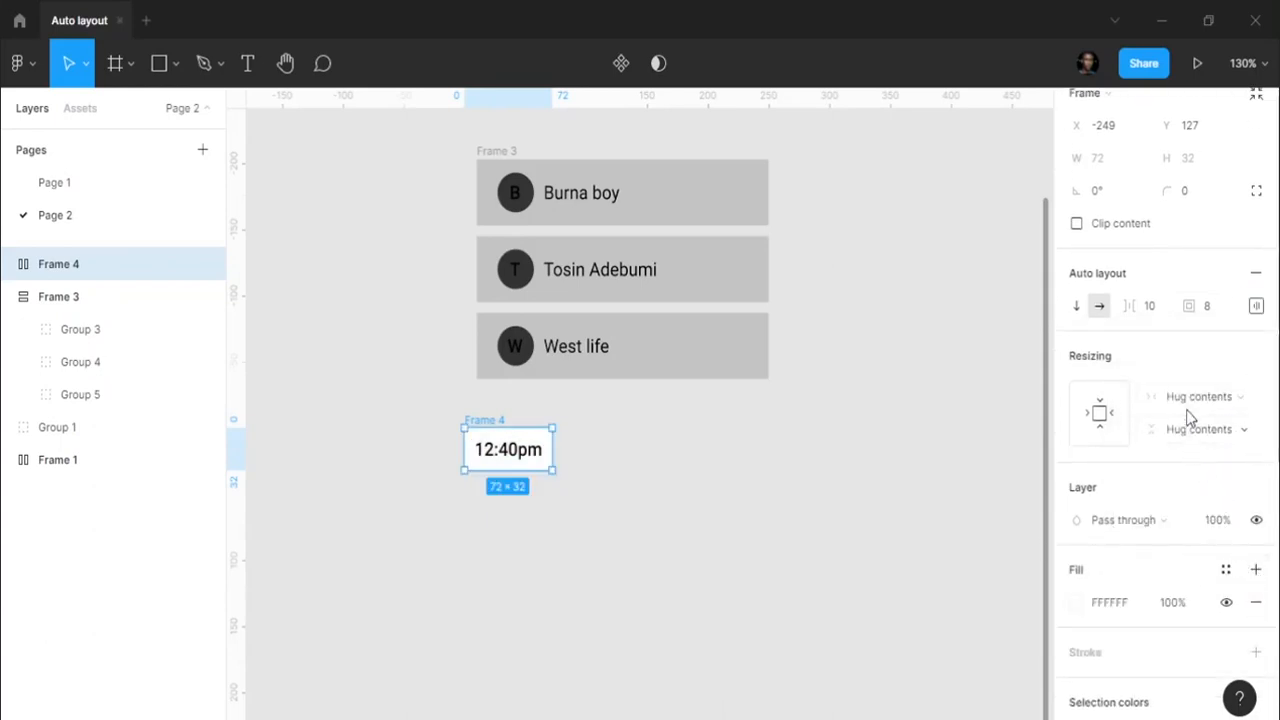
{"action": "scroll", "coordinate": [1188, 400], "scroll_direction": "up", "scroll_amount": 2}
{"action": "scroll", "coordinate": [1150, 460], "scroll_direction": "down", "scroll_amount": 4}
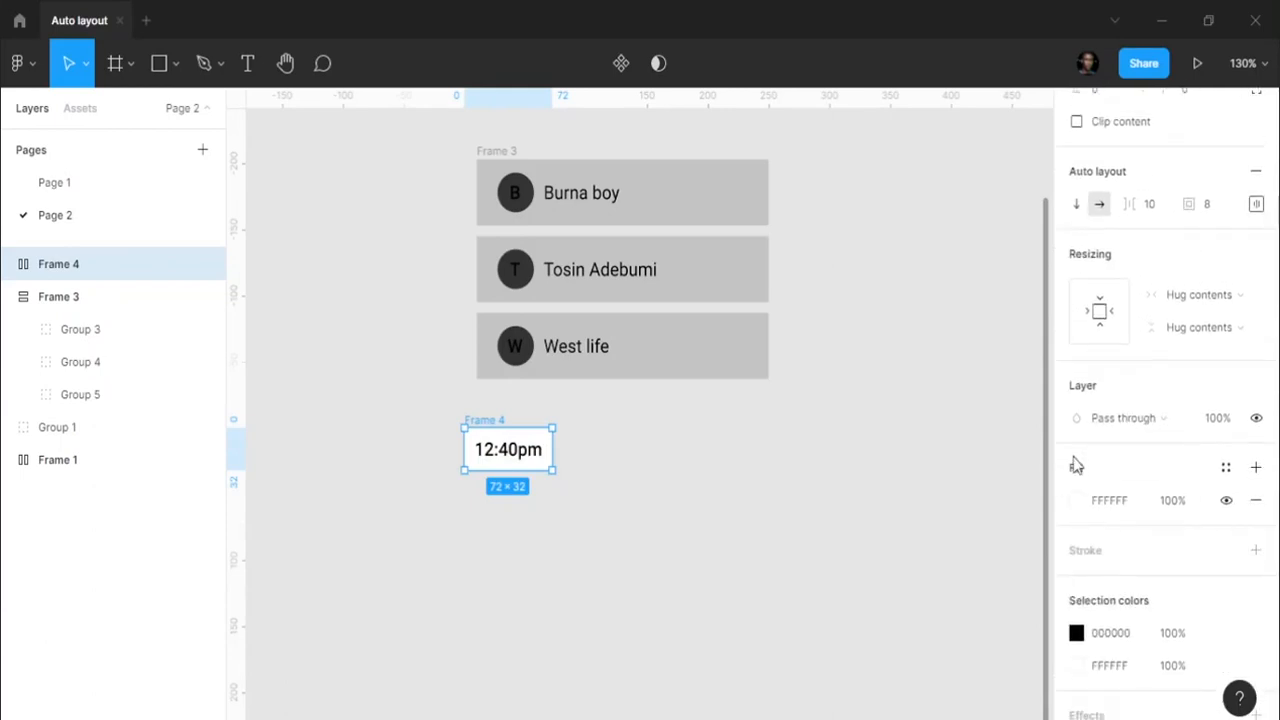
{"action": "left_click", "coordinate": [1076, 502]}
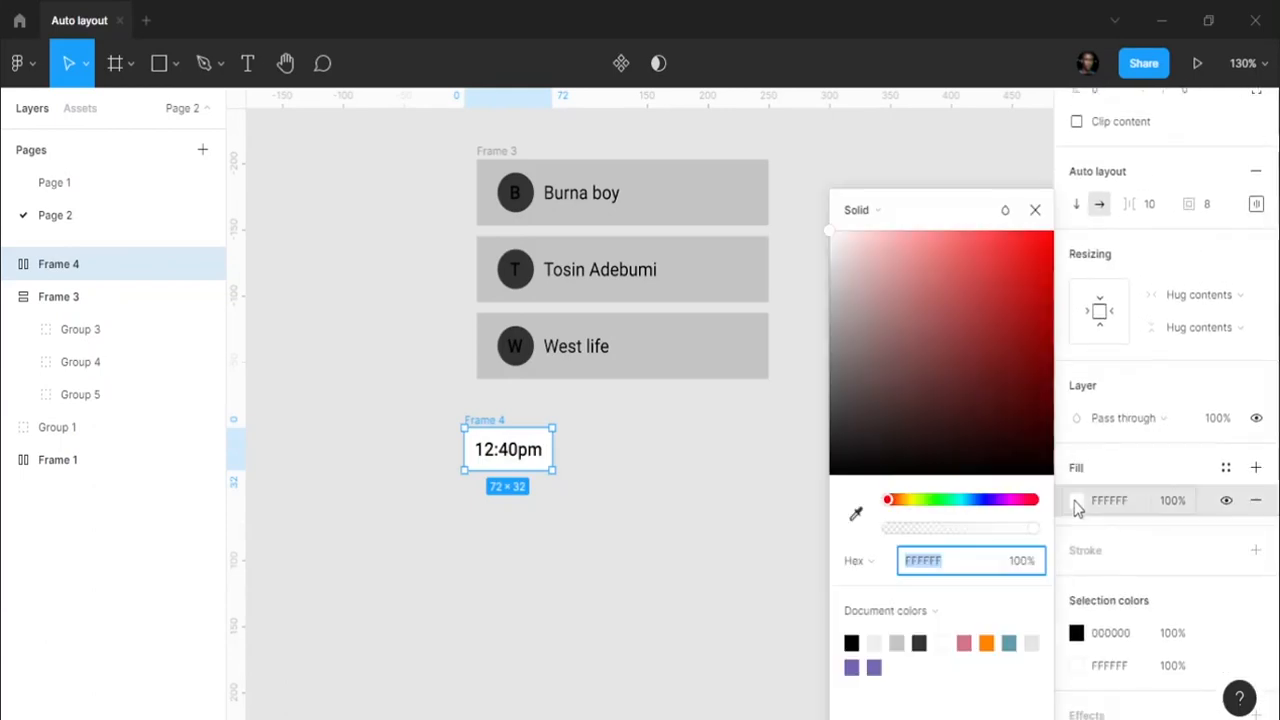
{"action": "left_click", "coordinate": [965, 642]}
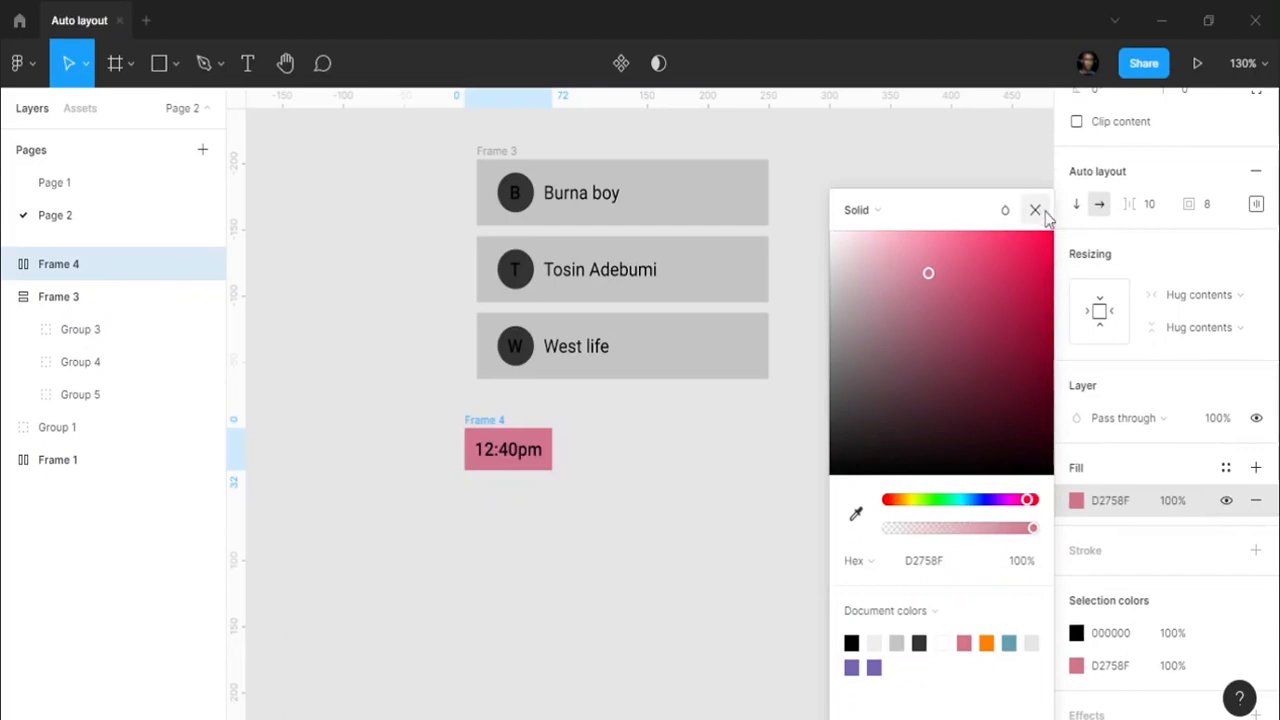
{"action": "left_click", "coordinate": [1035, 210]}
- Recolour the 12:40pm text to DEDEDE and round the chip's corners to 5
{"action": "left_click", "coordinate": [1130, 633]}
{"action": "type", "text": "d"}
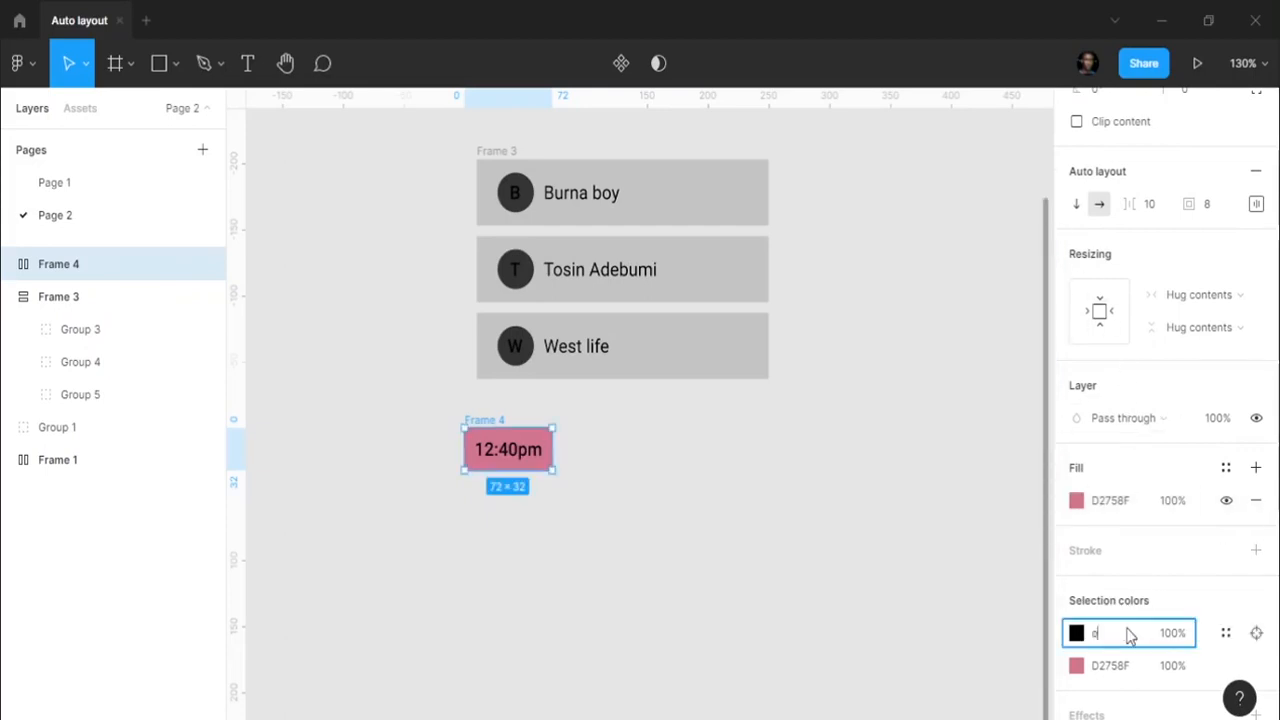
{"action": "type", "text": "edede"}
{"action": "key", "text": "Return"}
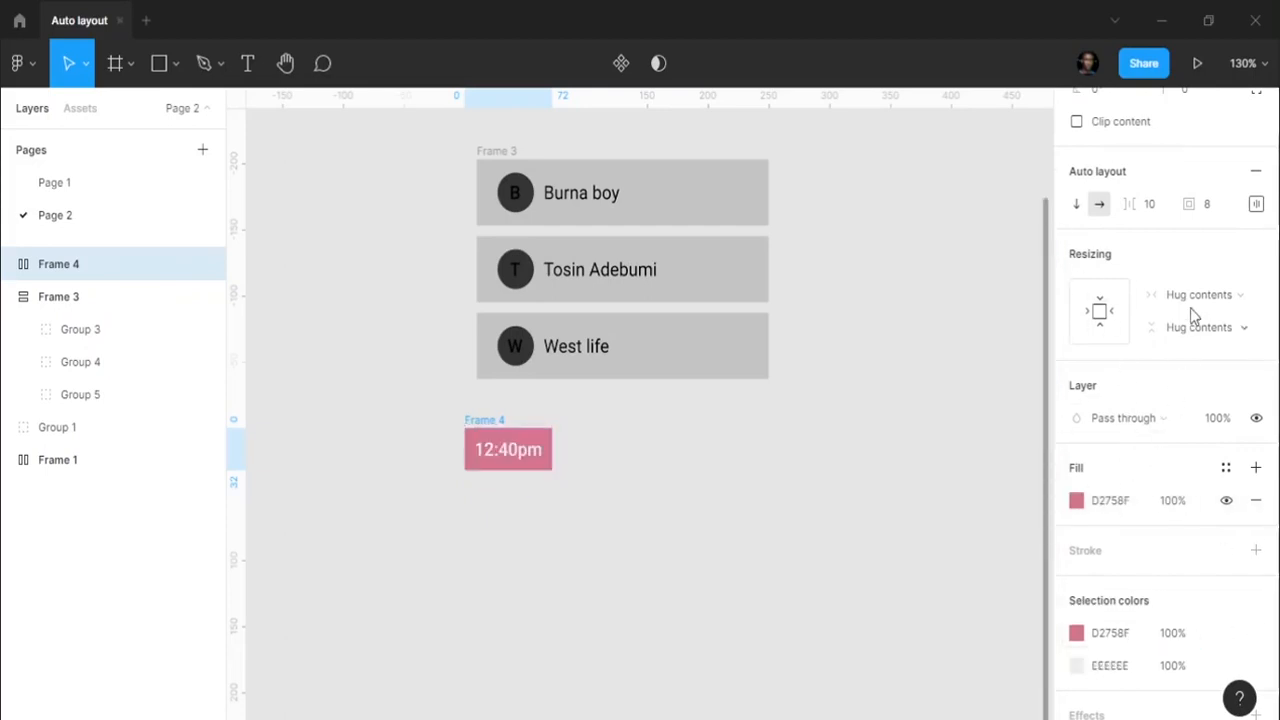
{"action": "scroll", "coordinate": [1192, 315], "scroll_direction": "up", "scroll_amount": 3}
{"action": "left_click", "coordinate": [1208, 300]}
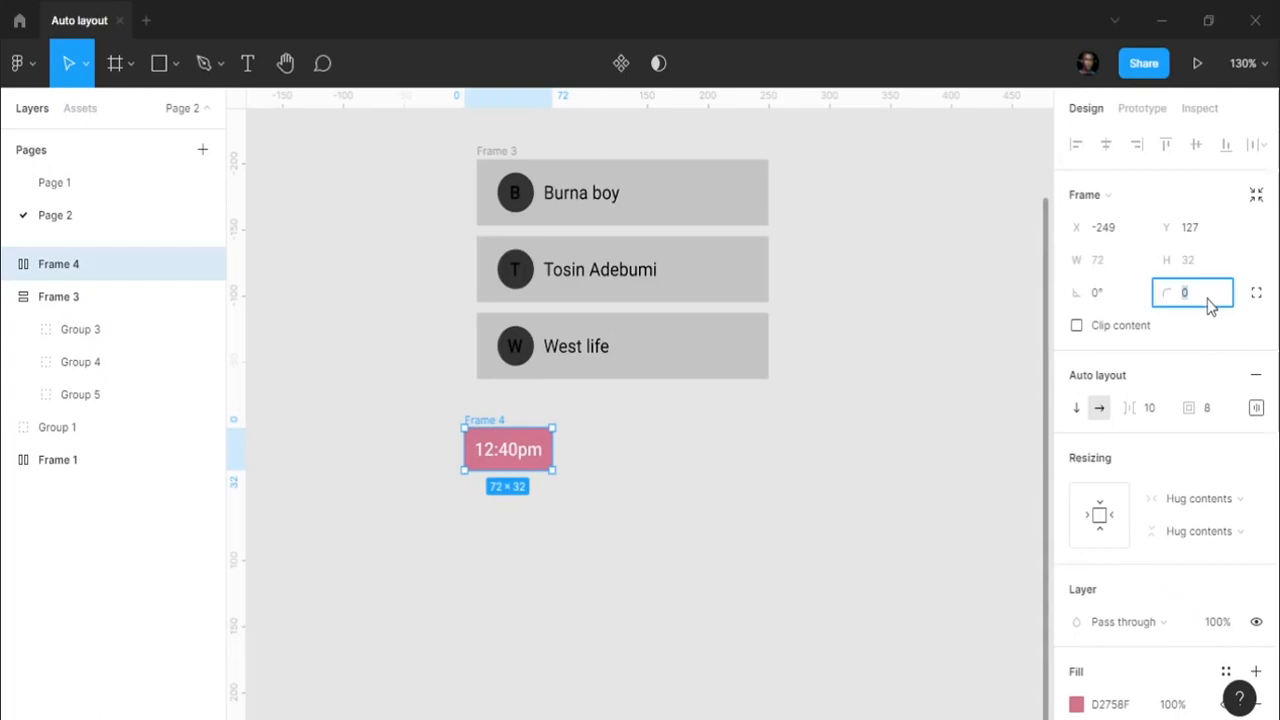
{"action": "left_click", "coordinate": [783, 391]}
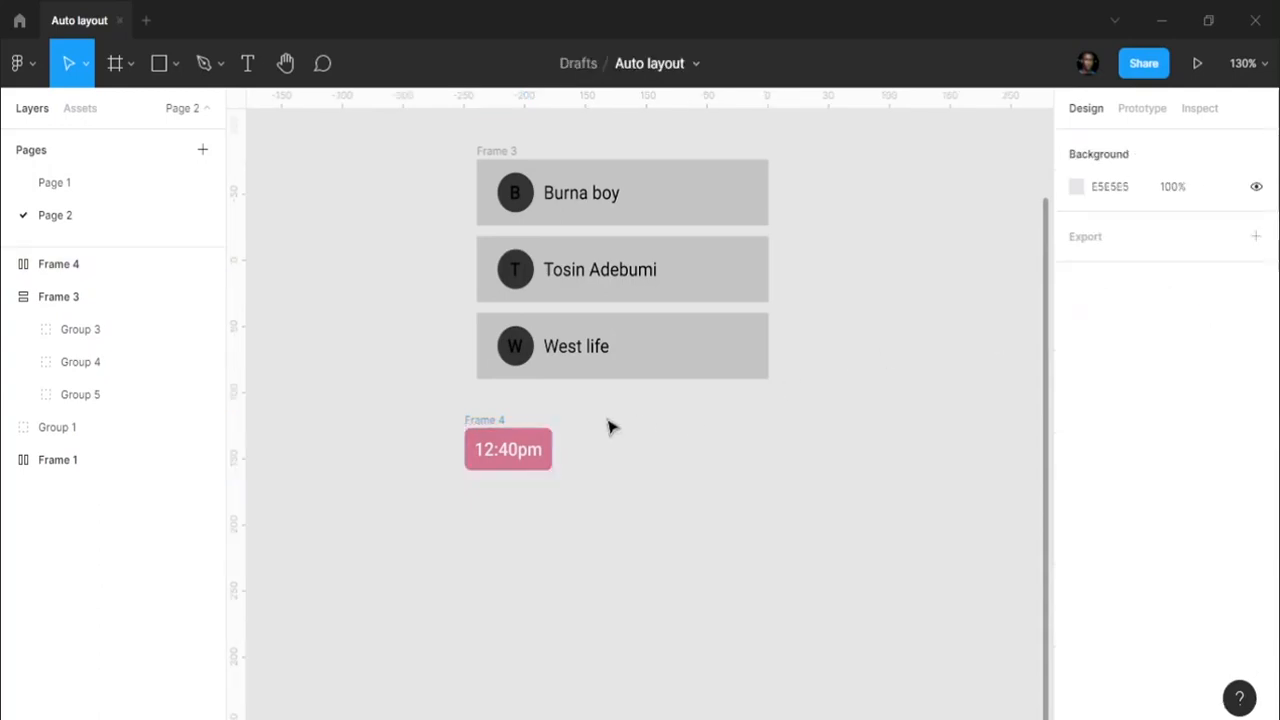
- Duplicate the pink 12:40pm chip three times into a row of four chips (Frames 5–7)
{"action": "left_click", "coordinate": [497, 438]}
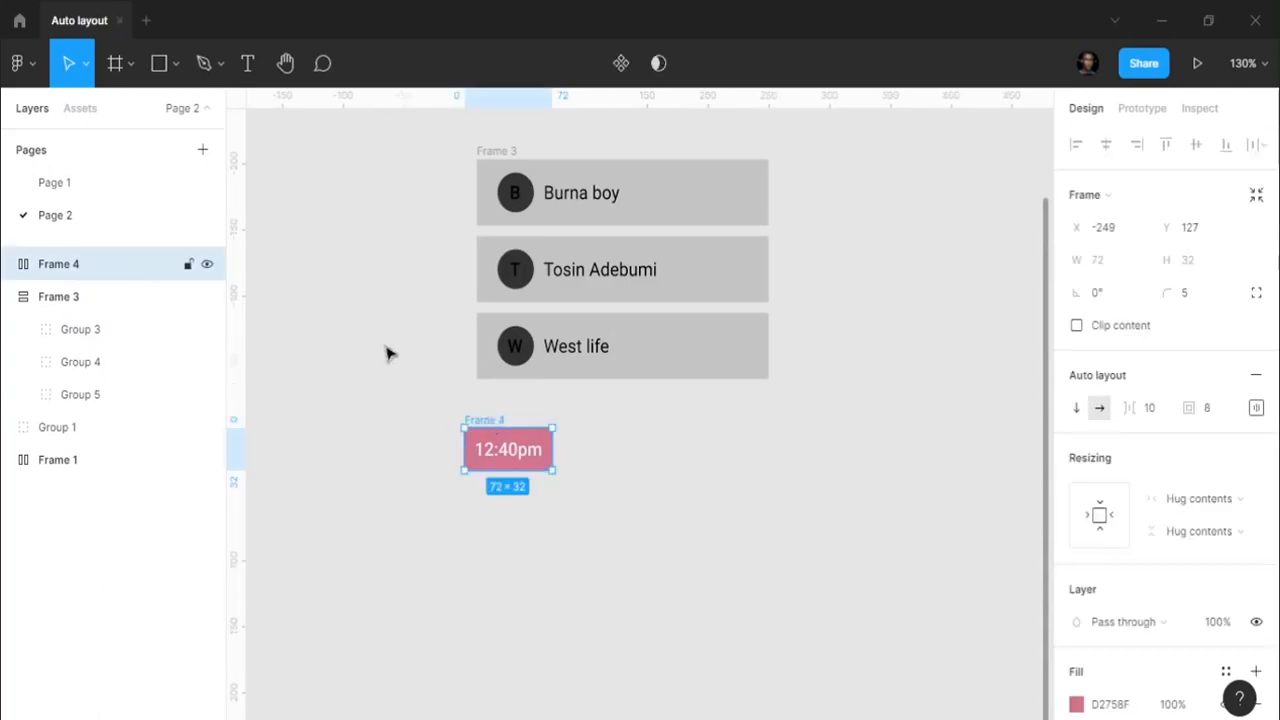
{"action": "left_click", "coordinate": [10, 297]}
{"action": "left_click", "coordinate": [602, 443]}
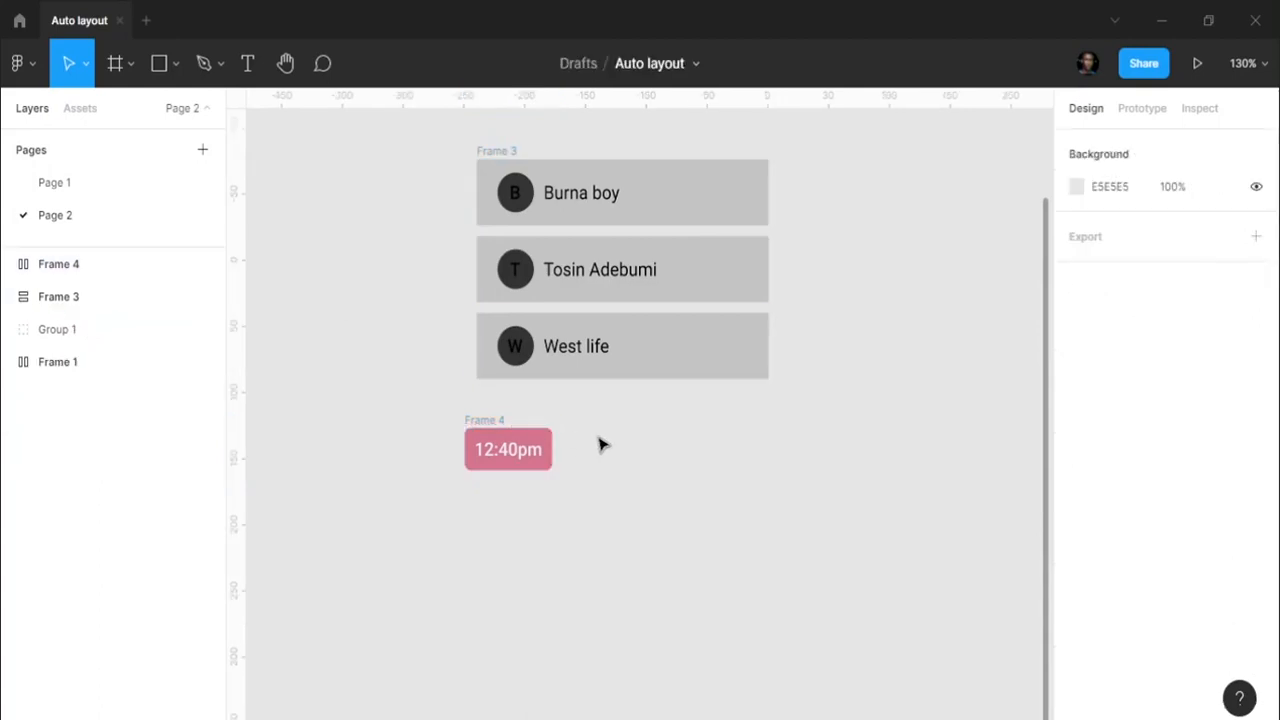
{"action": "left_click", "coordinate": [500, 421]}
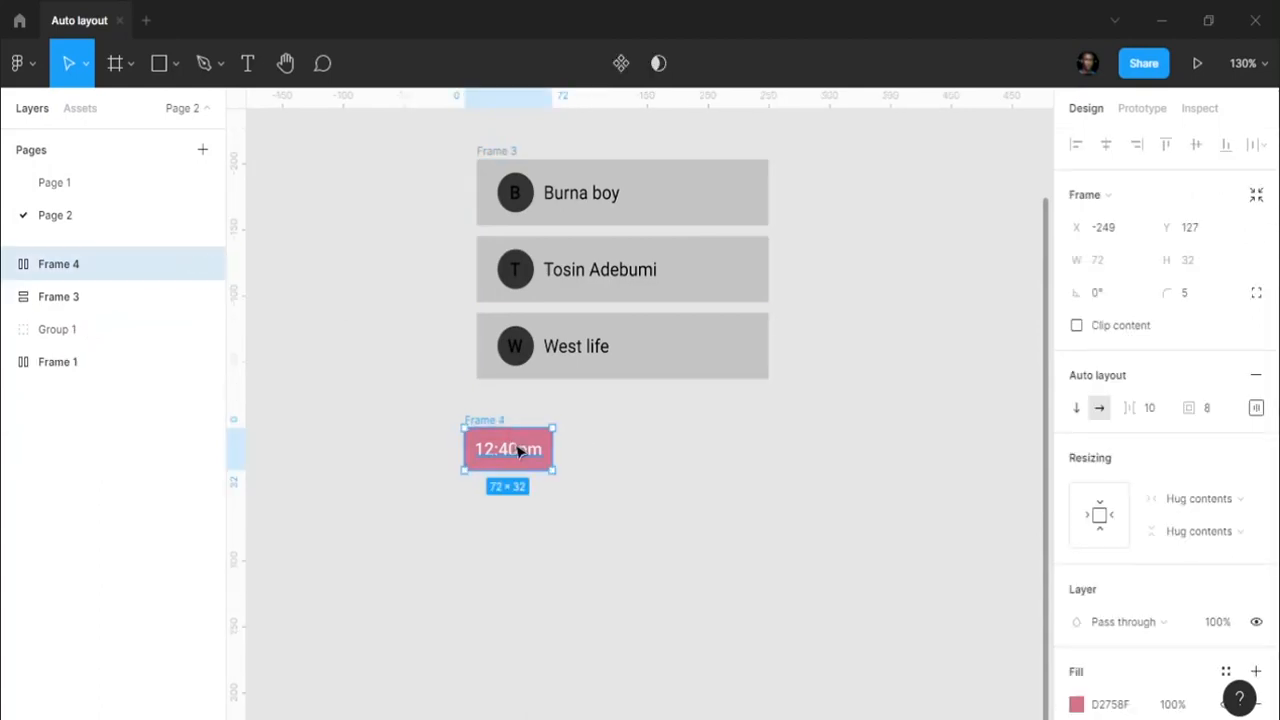
{"action": "left_click_drag", "start_coordinate": [518, 452], "coordinate": [576, 444]}
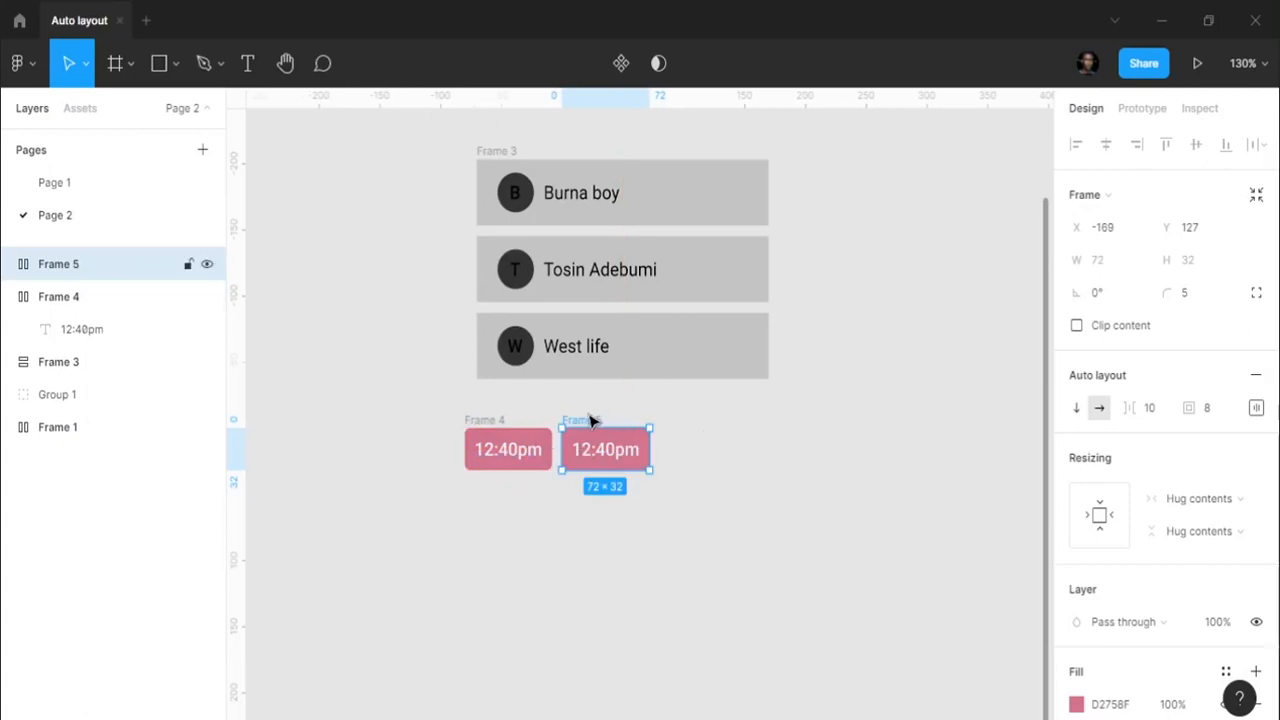
{"action": "key", "text": "ctrl+d"}
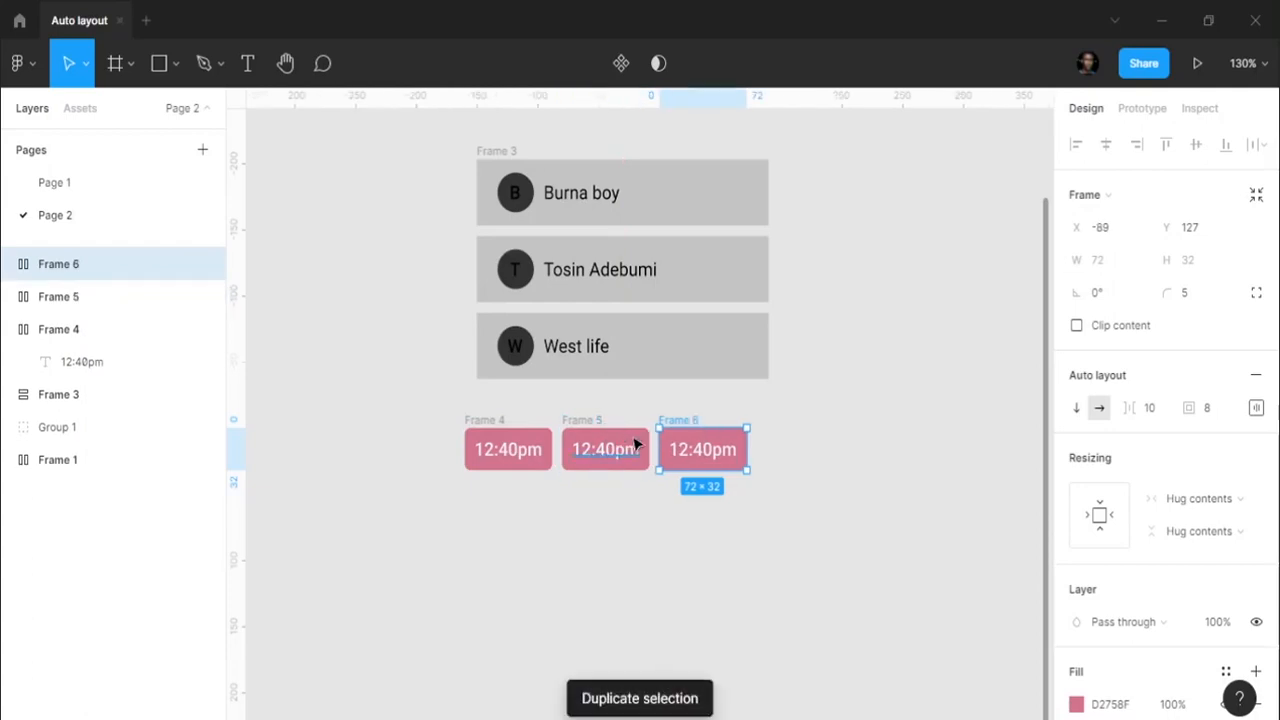
{"action": "key", "text": "ctrl+d"}
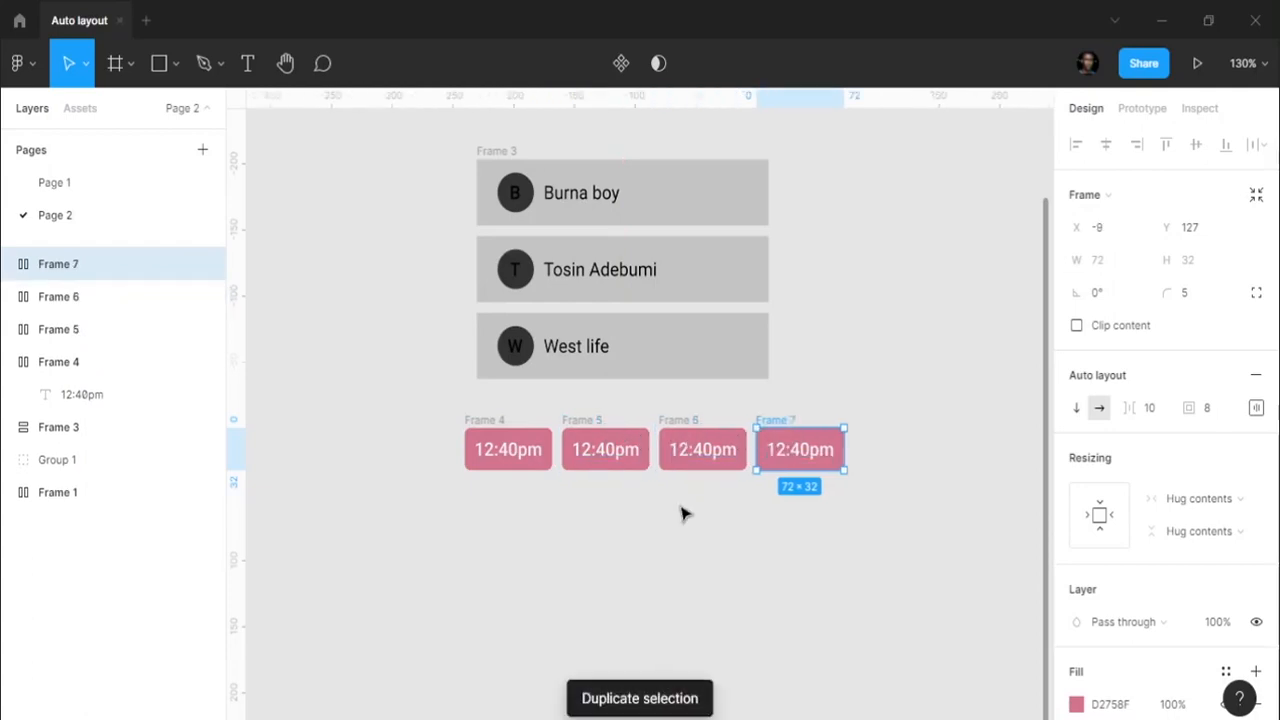
{"action": "left_click", "coordinate": [683, 511]}
{"action": "scroll", "coordinate": [590, 458], "scroll_direction": "up", "scroll_amount": 3}
- Change the second chip's time to 6:12pm
{"action": "double_click", "coordinate": [588, 456]}
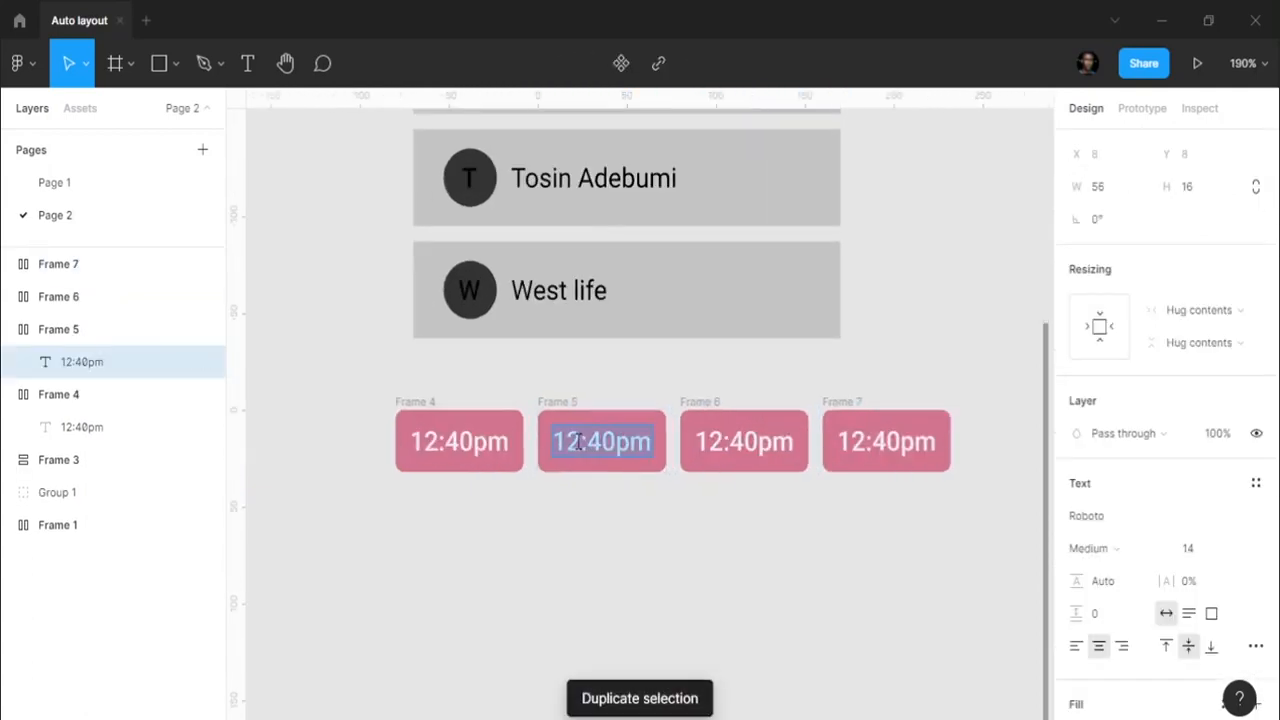
{"action": "left_click", "coordinate": [578, 441]}
{"action": "key", "text": "BackSpace"}
{"action": "key", "text": "BackSpace"}
{"action": "type", "text": "6"}
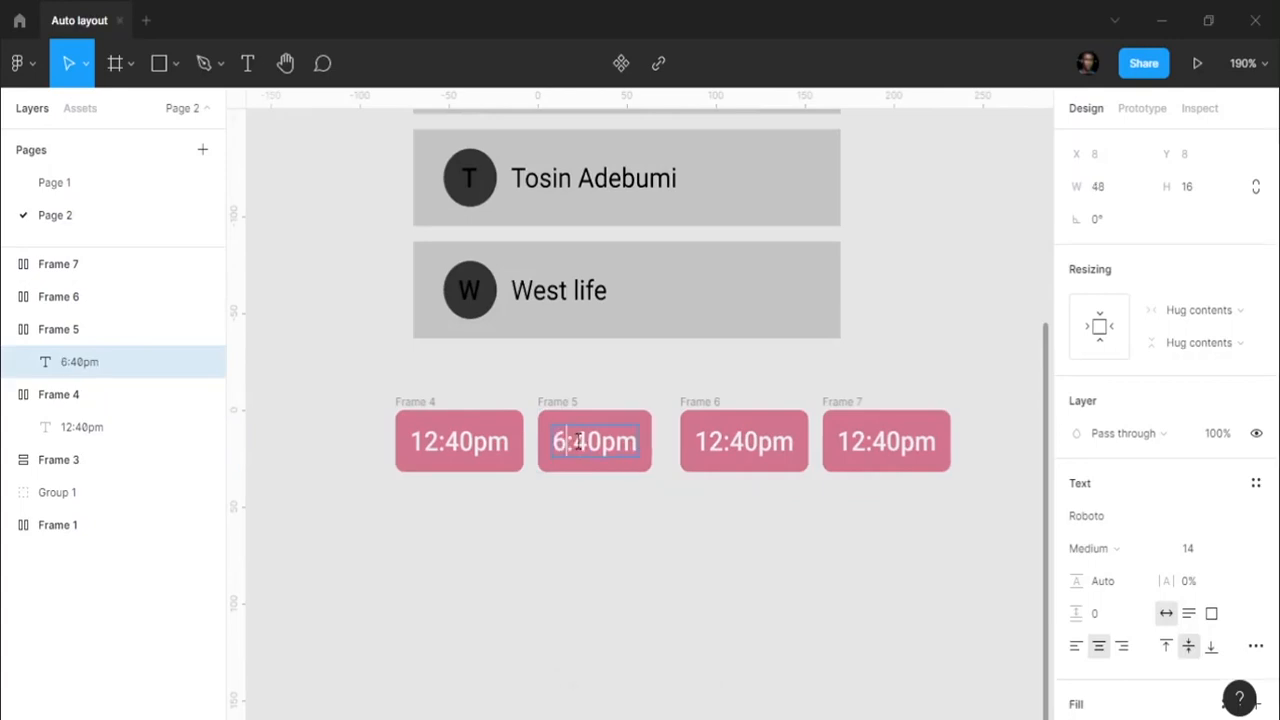
{"action": "key", "text": "BackSpace"}
{"action": "type", "text": "12"}
{"action": "key", "text": "BackSpace"}
{"action": "key", "text": "BackSpace"}
{"action": "key", "text": "BackSpace"}
{"action": "type", "text": "12"}
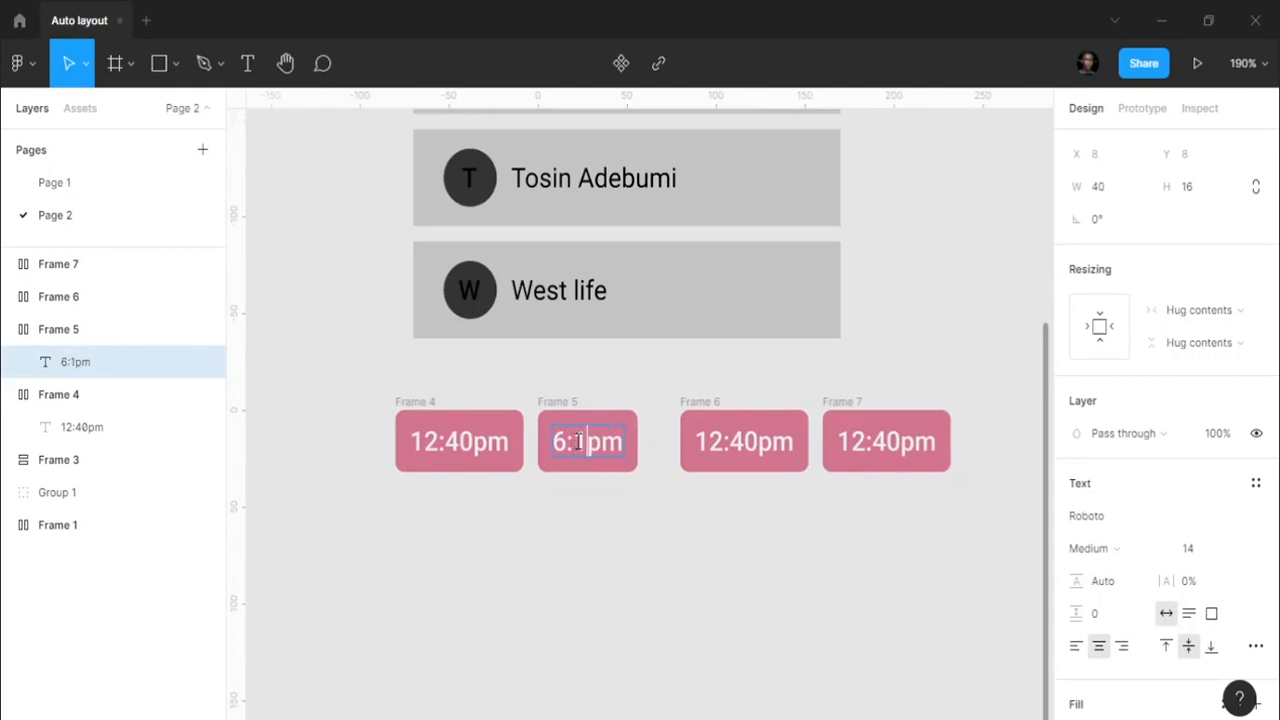
{"action": "key", "text": "Escape"}
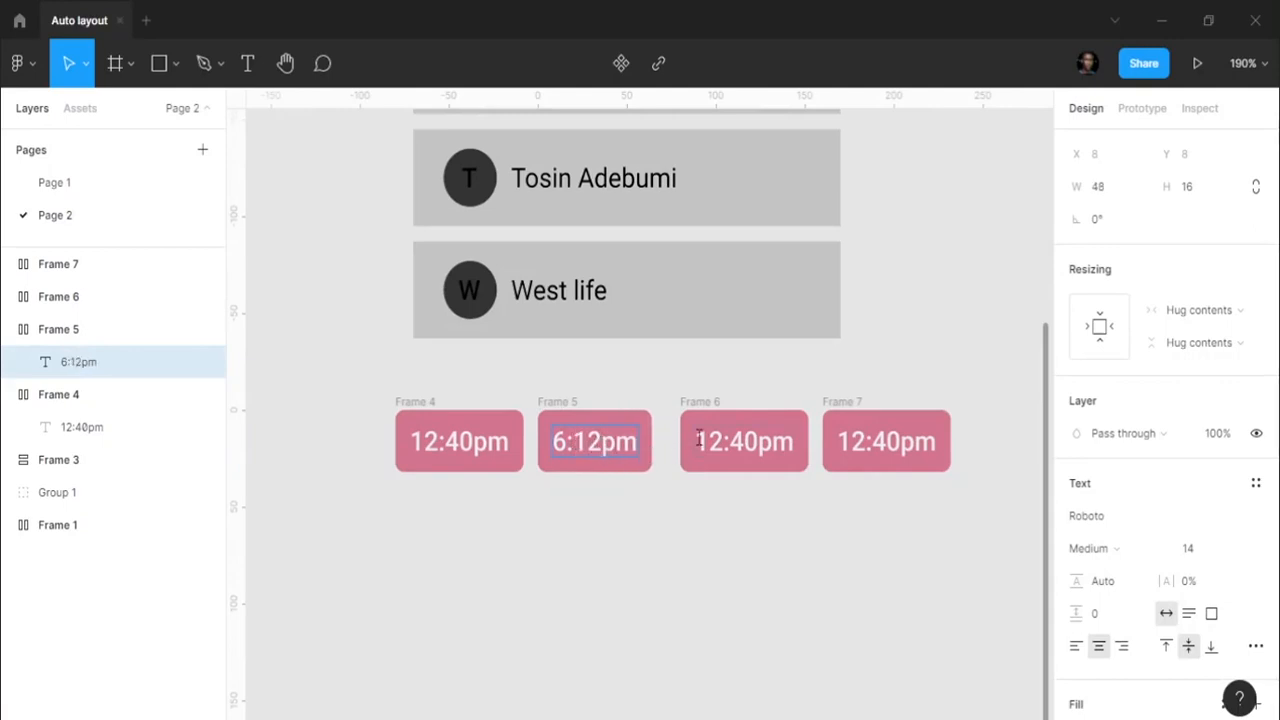
- Change the third chip to 9:40am and the fourth to 05:40pm
{"action": "double_click", "coordinate": [725, 445]}
{"action": "key", "text": "BackSpace"}
{"action": "key", "text": "BackSpace"}
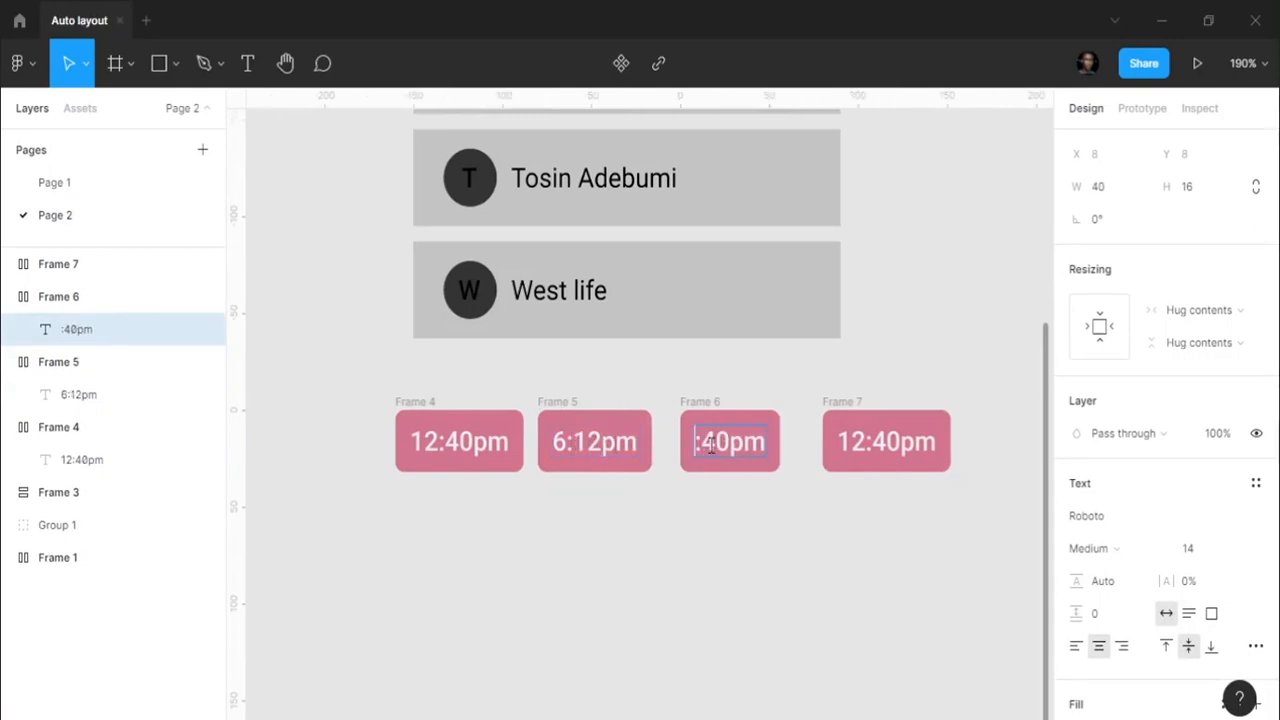
{"action": "type", "text": "9:40"}
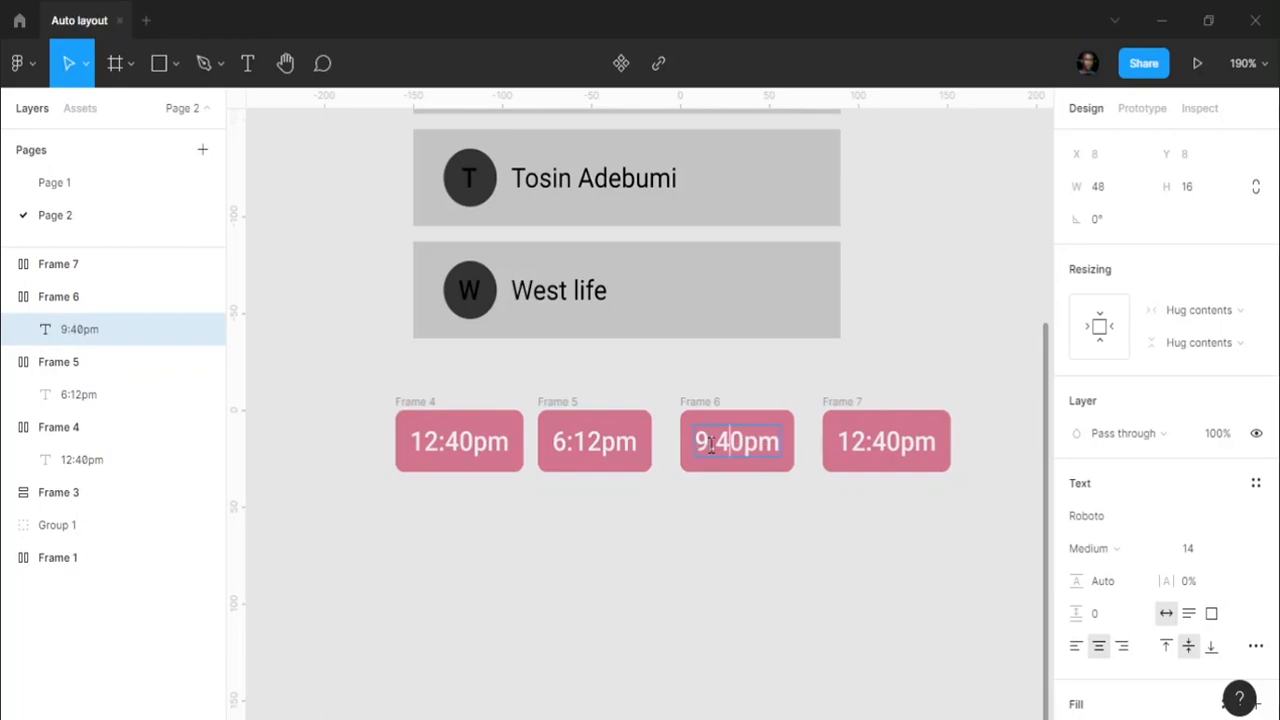
{"action": "type", "text": "a"}
{"action": "double_click", "coordinate": [866, 443]}
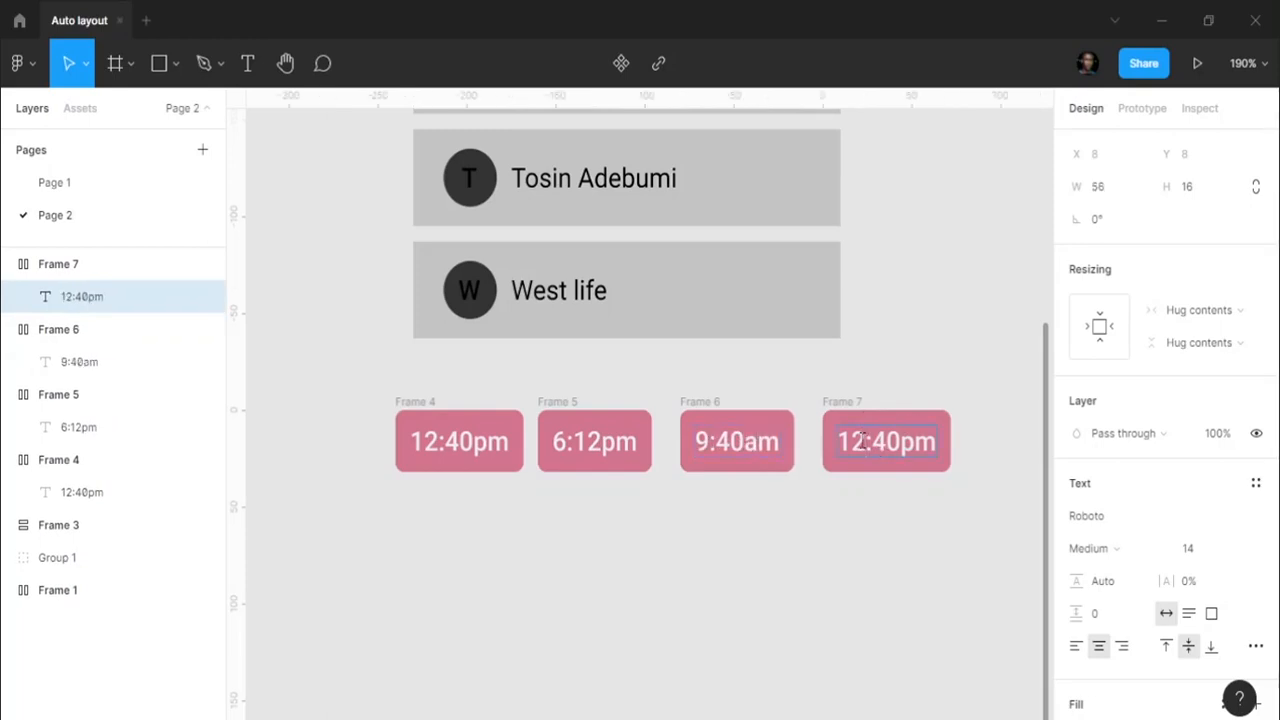
{"action": "key", "text": "BackSpace"}
{"action": "key", "text": "BackSpace"}
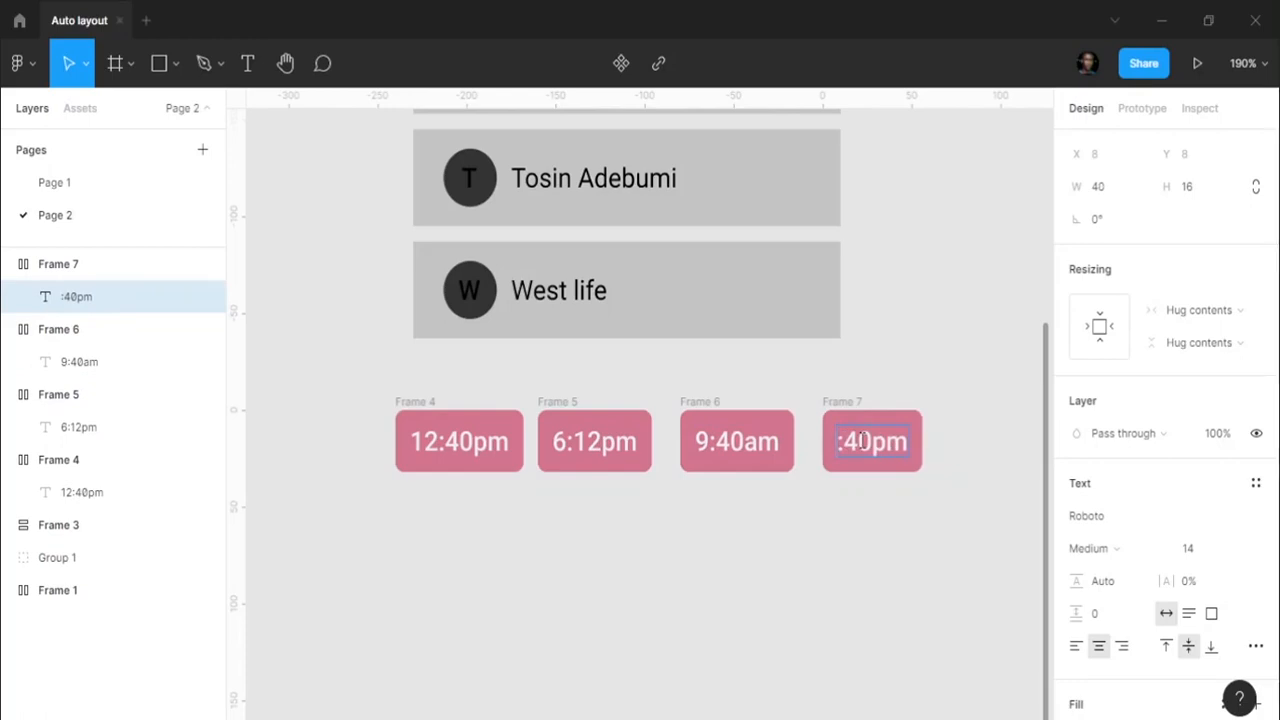
{"action": "type", "text": "05"}
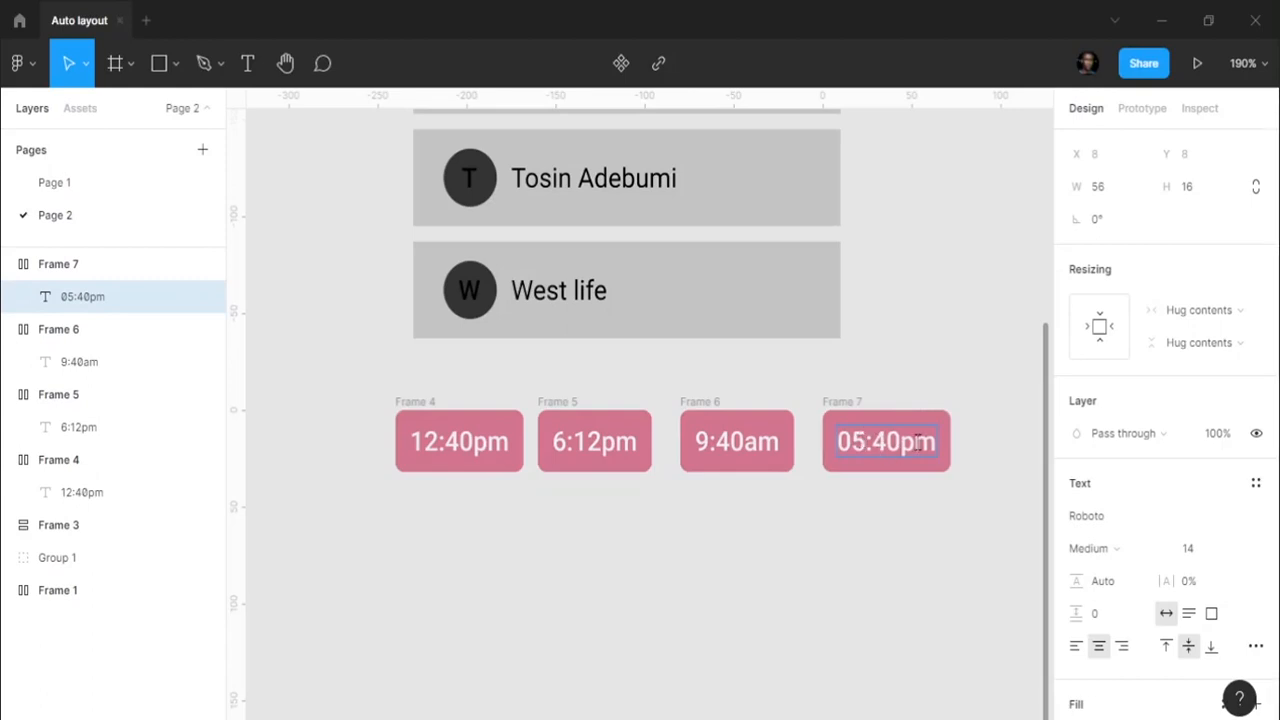
{"action": "key", "text": "Escape"}
{"action": "left_click", "coordinate": [871, 523]}
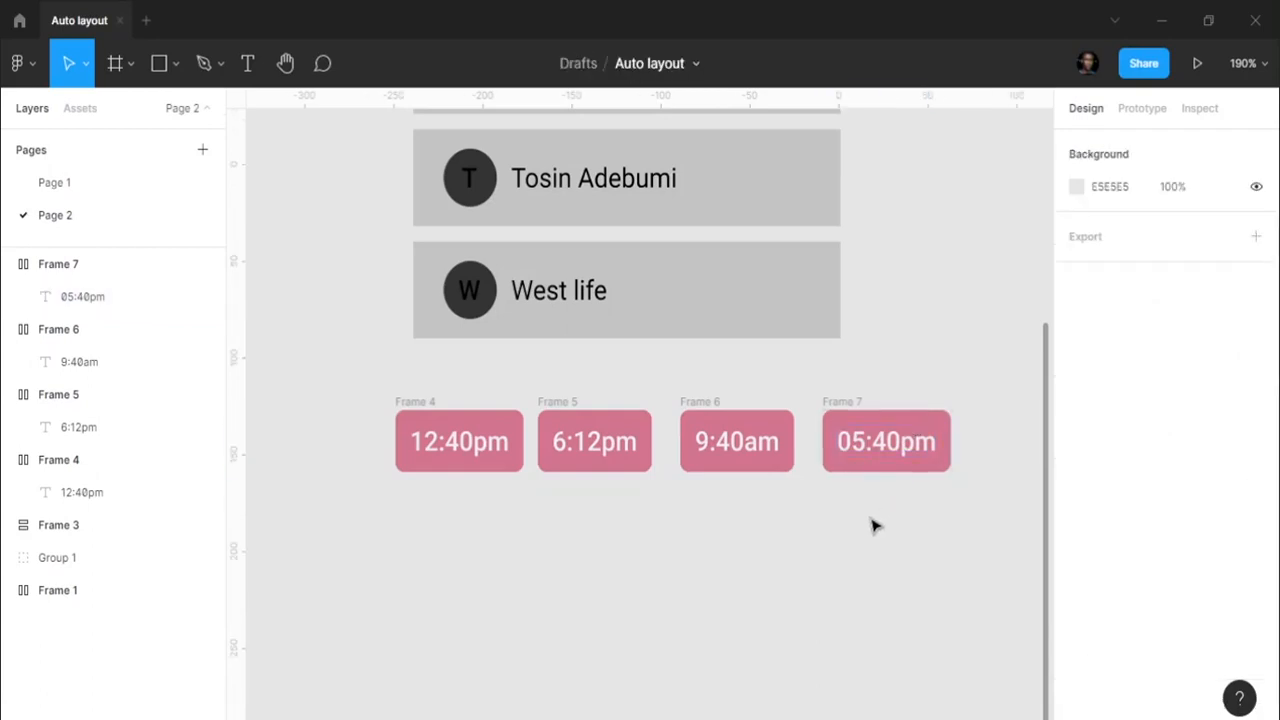
- Wrap the four time chips in horizontal auto-layout Frame 8 with item spacing 8
{"action": "scroll", "coordinate": [865, 520], "scroll_direction": "down", "scroll_amount": 3, "text": "ctrl"}
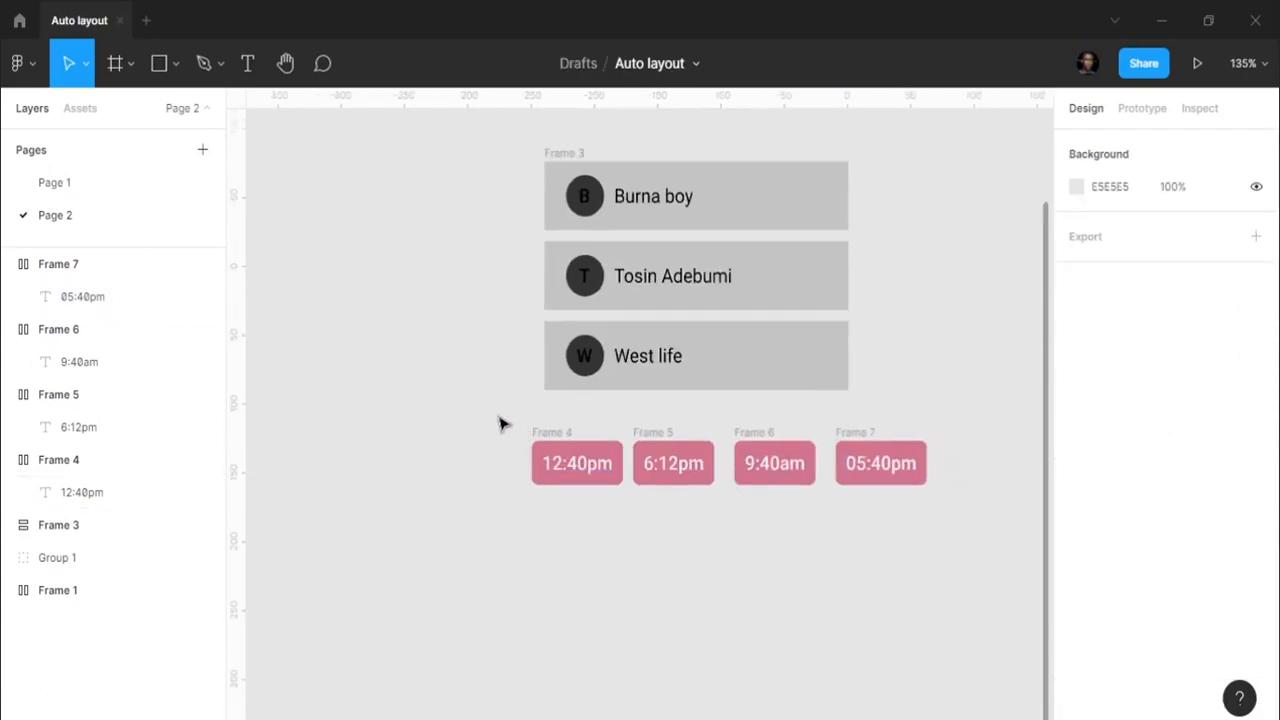
{"action": "left_click_drag", "start_coordinate": [504, 417], "coordinate": [951, 517]}
{"action": "key", "text": "shift+a"}
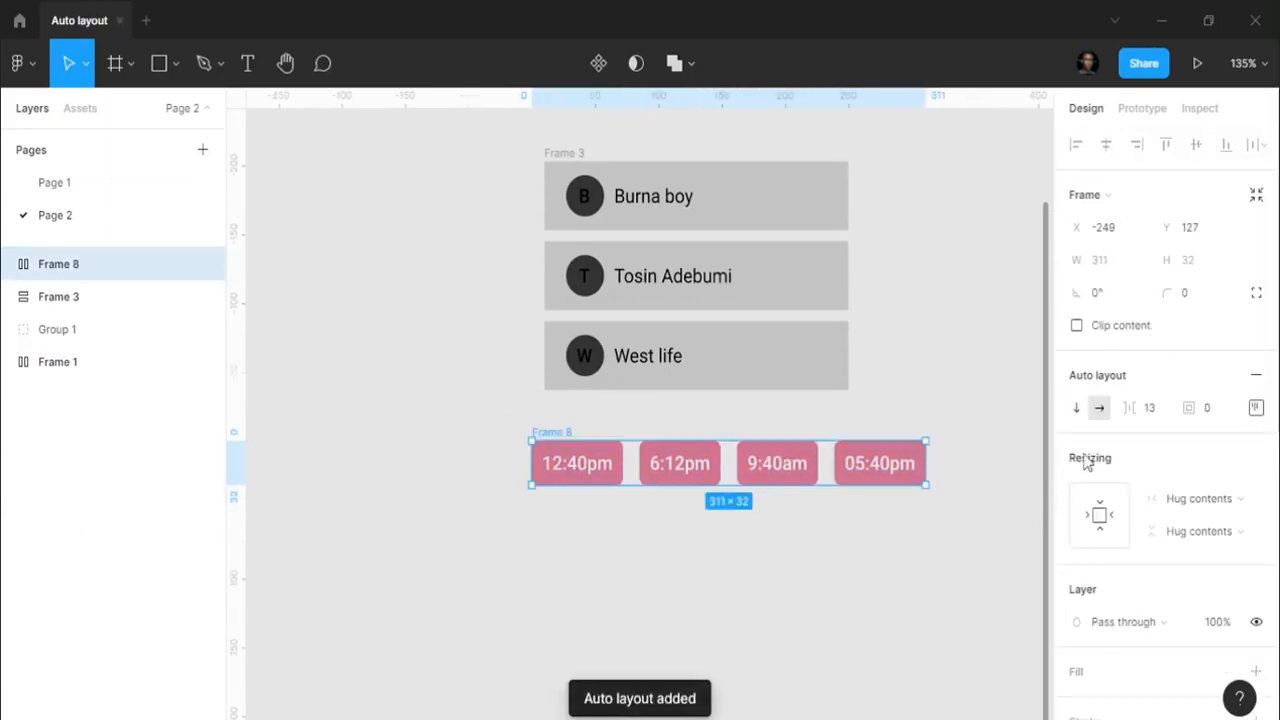
{"action": "left_click", "coordinate": [1256, 407]}
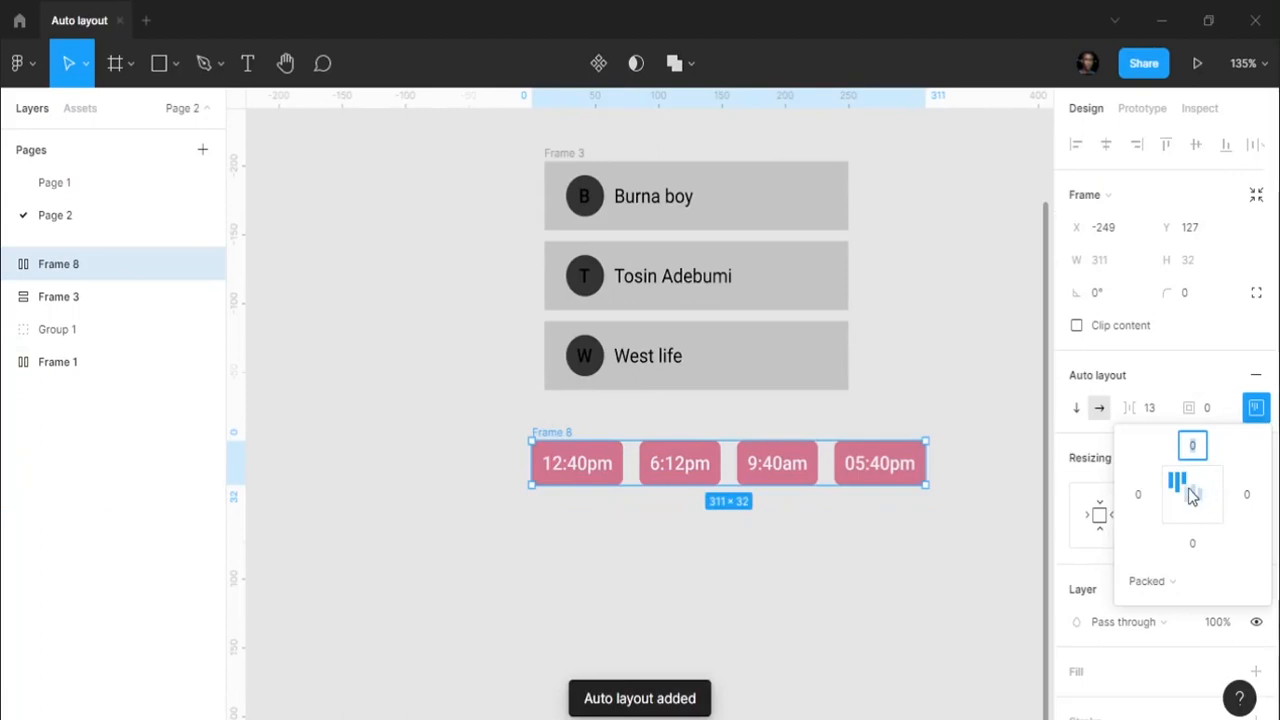
{"action": "left_click", "coordinate": [1150, 409]}
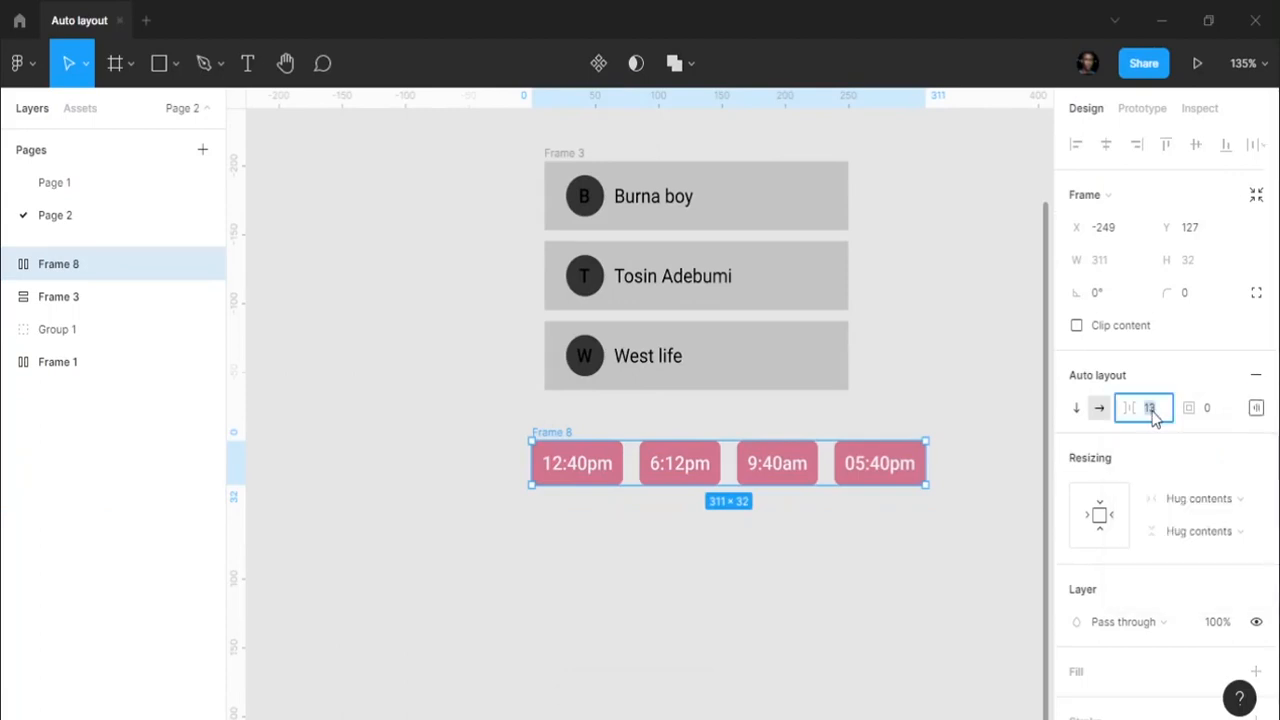
{"action": "type", "text": "8"}
{"action": "key", "text": "Return"}
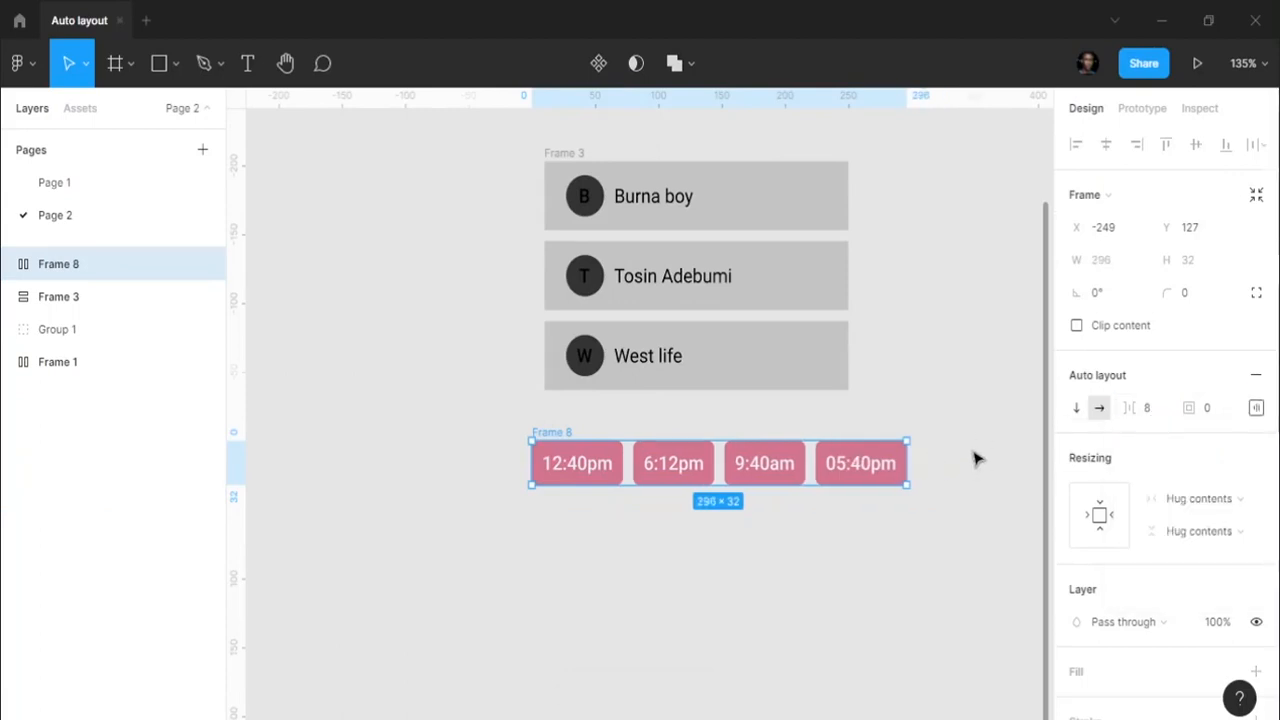
{"action": "left_click", "coordinate": [973, 458]}
{"action": "left_click", "coordinate": [537, 432]}
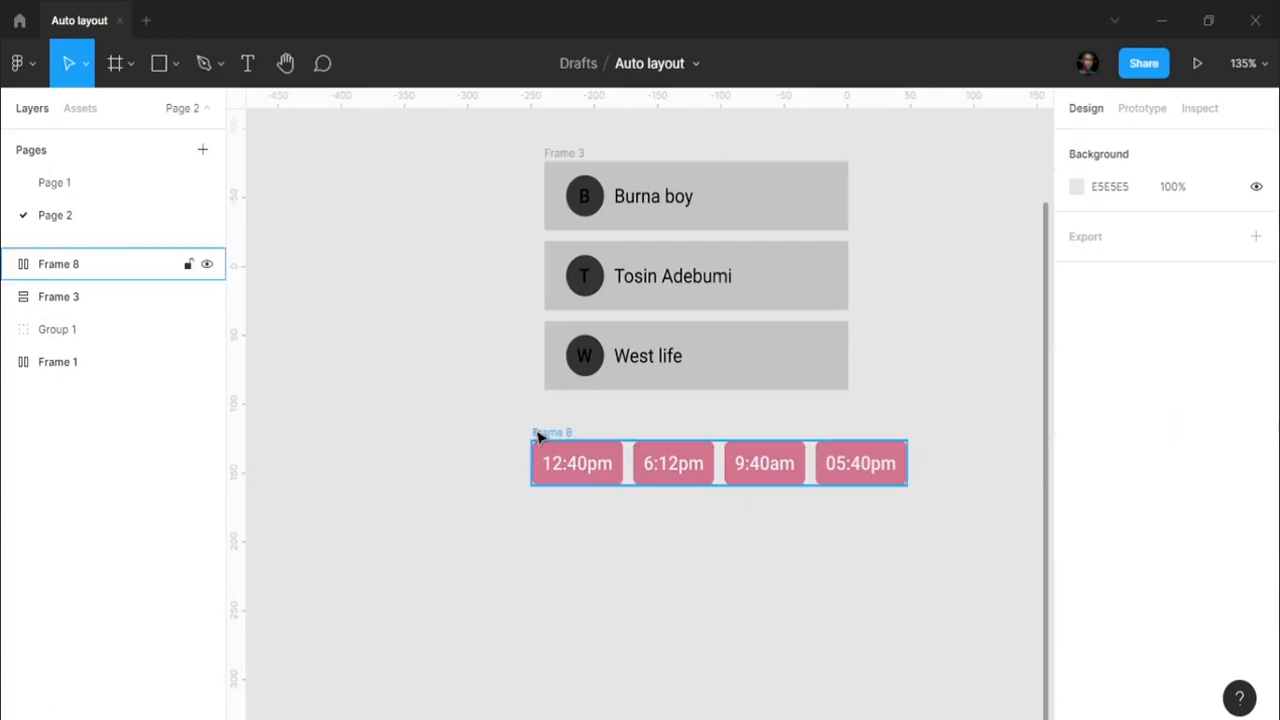
{"action": "left_click", "coordinate": [790, 418]}
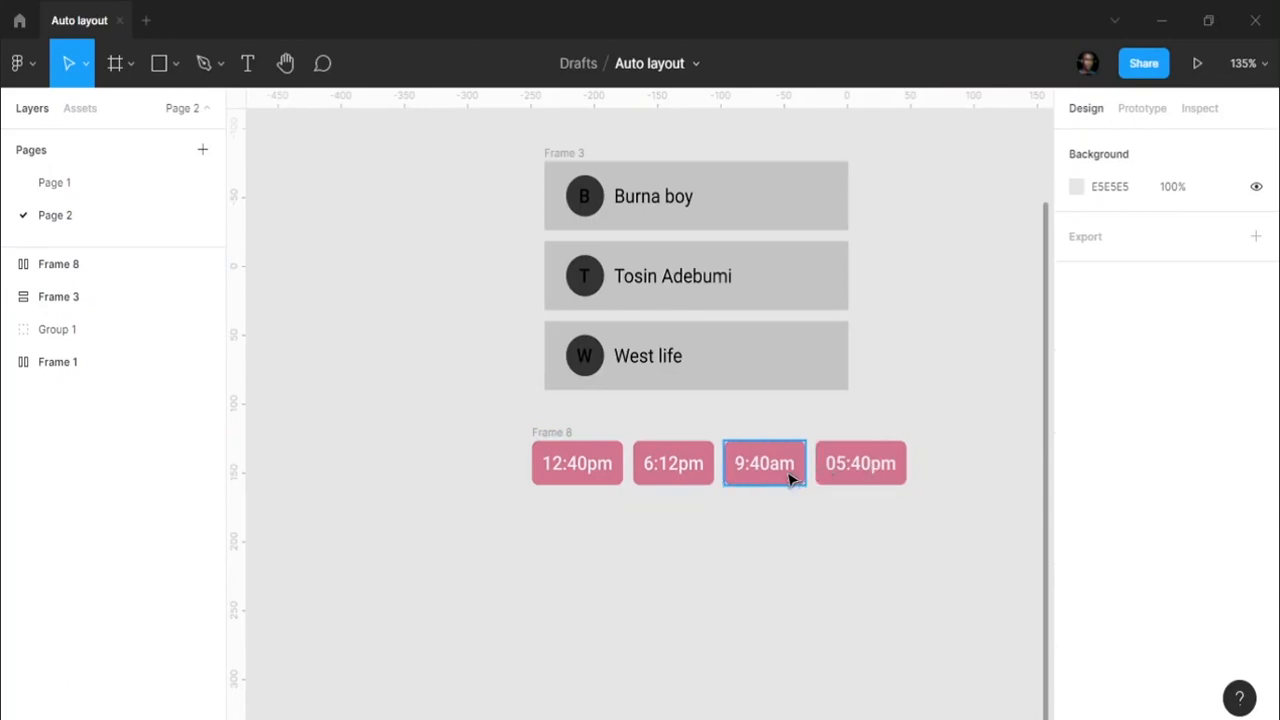
- Reorder the chips to read 9:40am, 12:40pm, 05:40pm, 6:12pm
{"action": "left_click", "coordinate": [790, 478]}
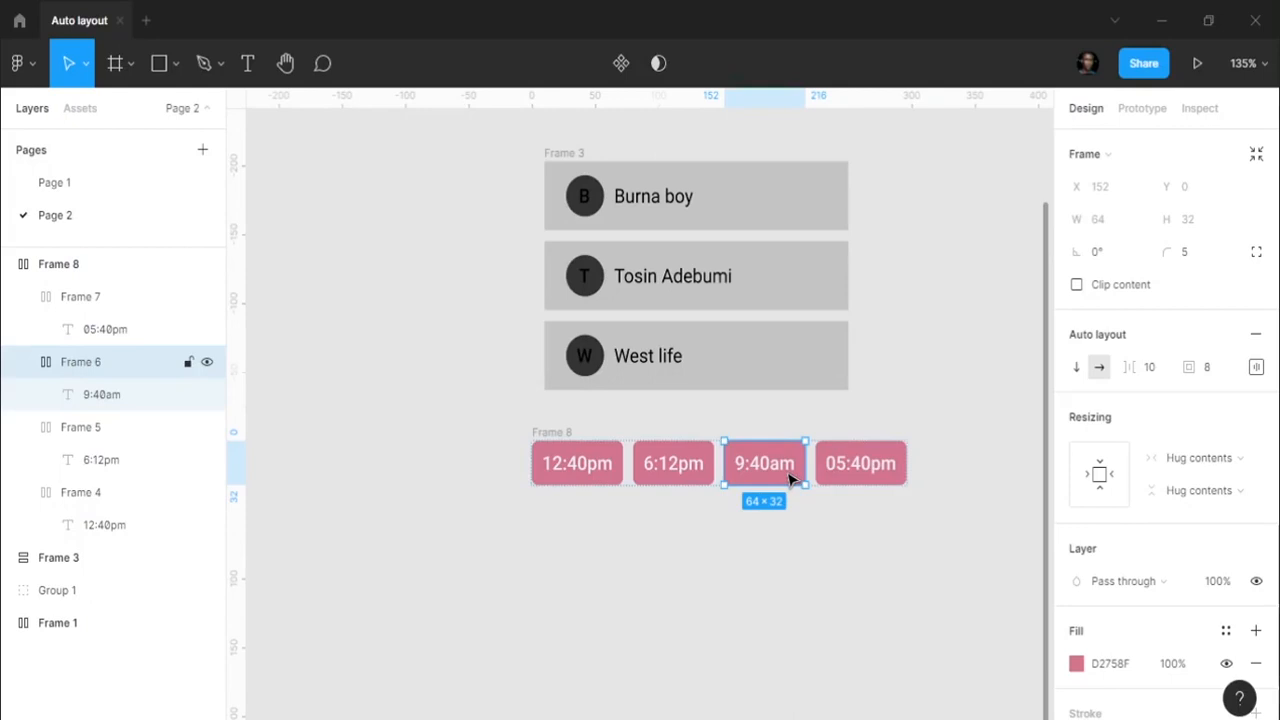
{"action": "key", "text": "Left"}
{"action": "key", "text": "Left"}
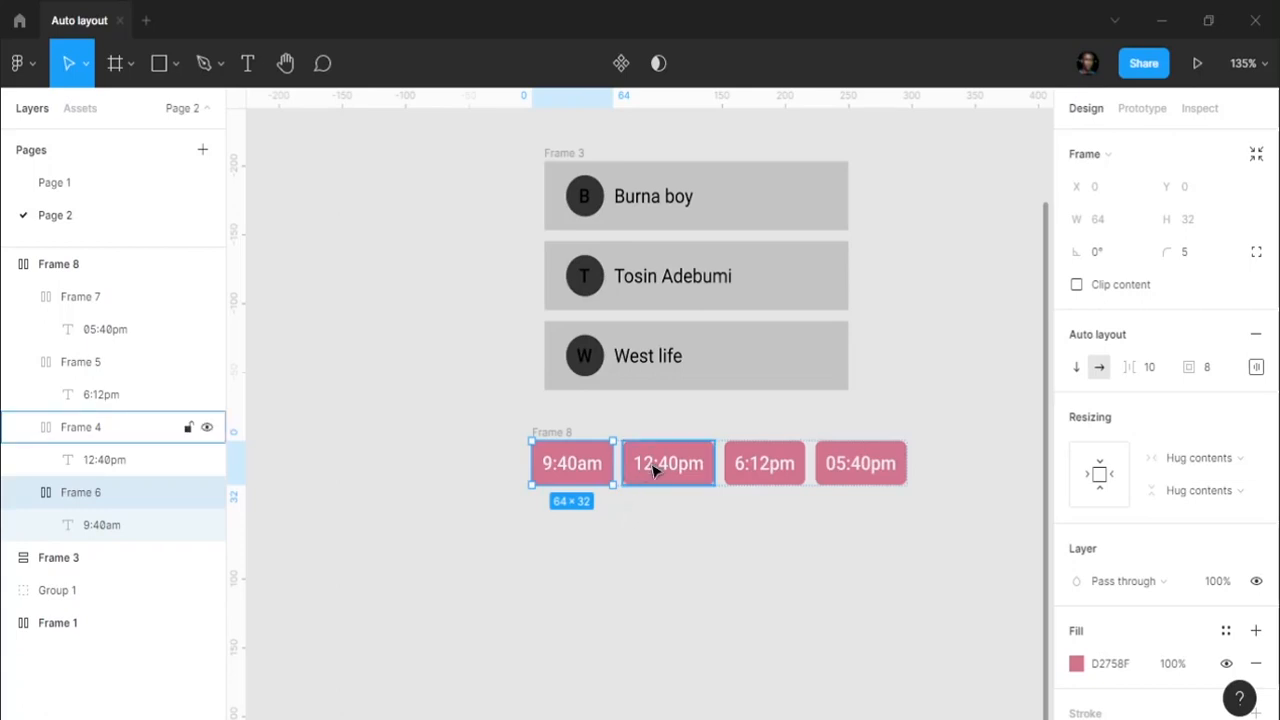
{"action": "left_click", "coordinate": [833, 478]}
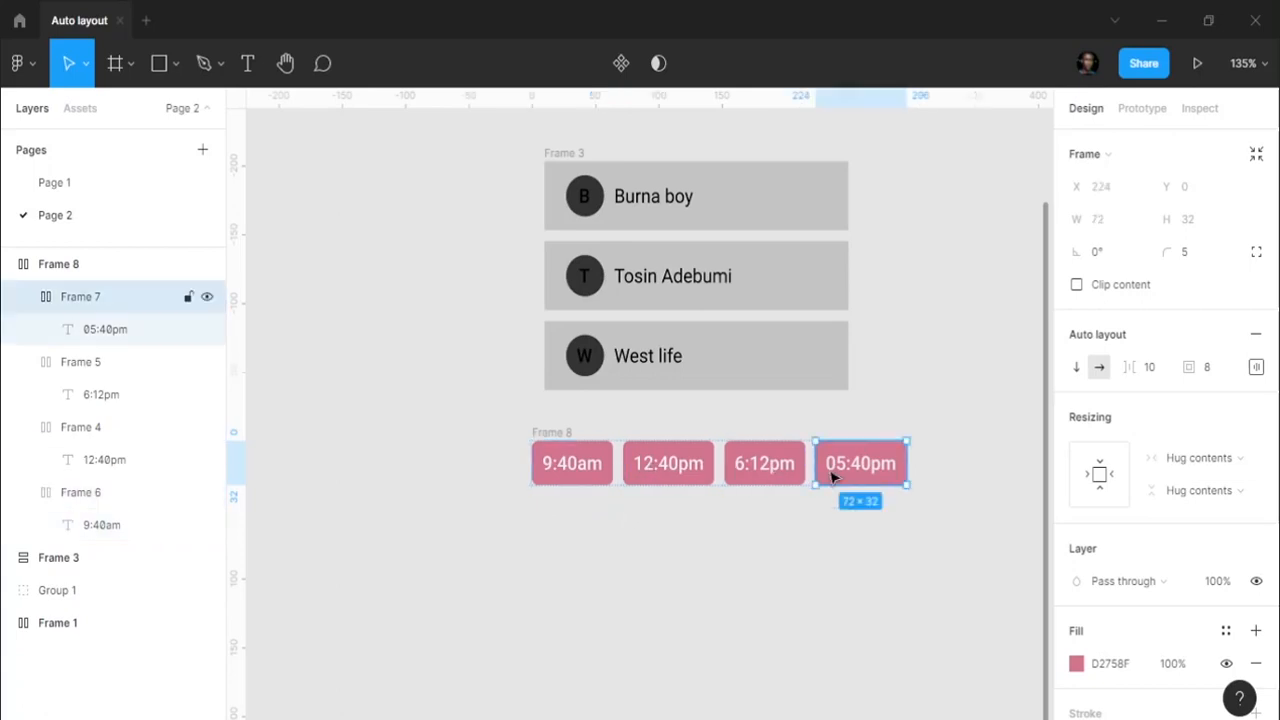
{"action": "key", "text": "Left"}
{"action": "left_click", "coordinate": [771, 546]}
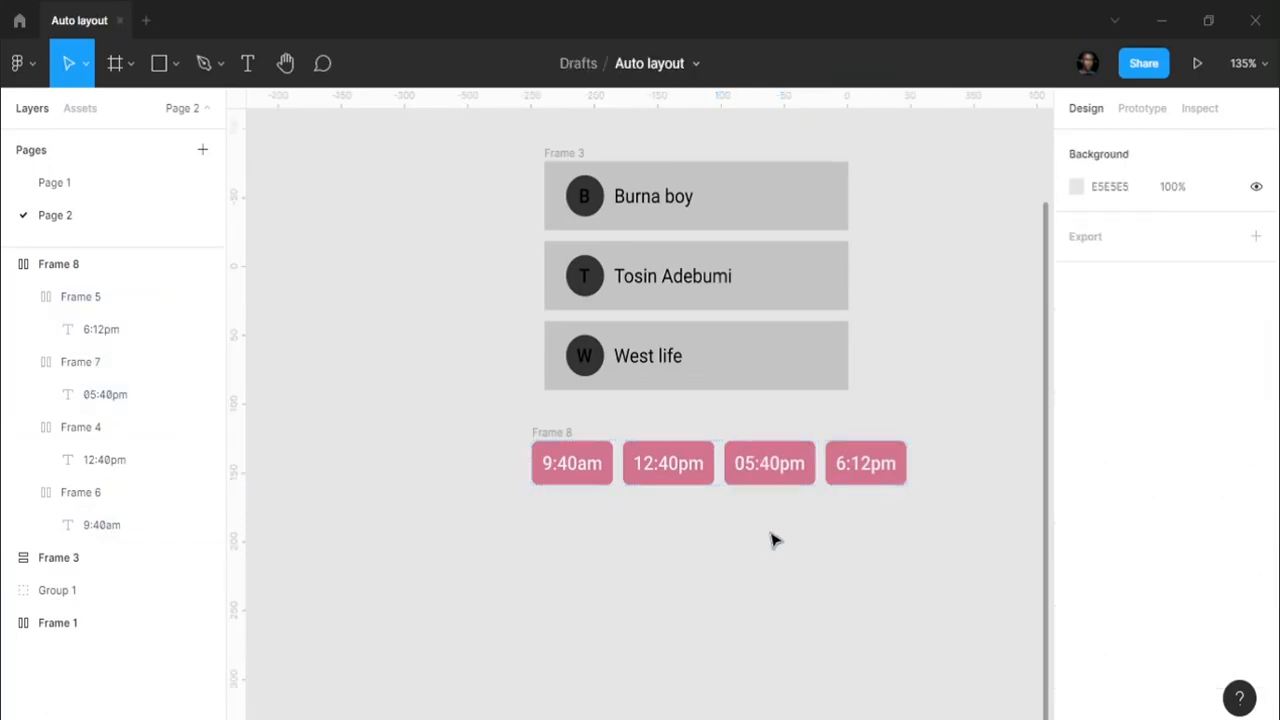
- Duplicate the Frame 8 chip row directly below it as Frame 9
{"action": "scroll", "coordinate": [783, 490], "scroll_direction": "down", "scroll_amount": 2}
{"action": "left_click", "coordinate": [604, 450]}
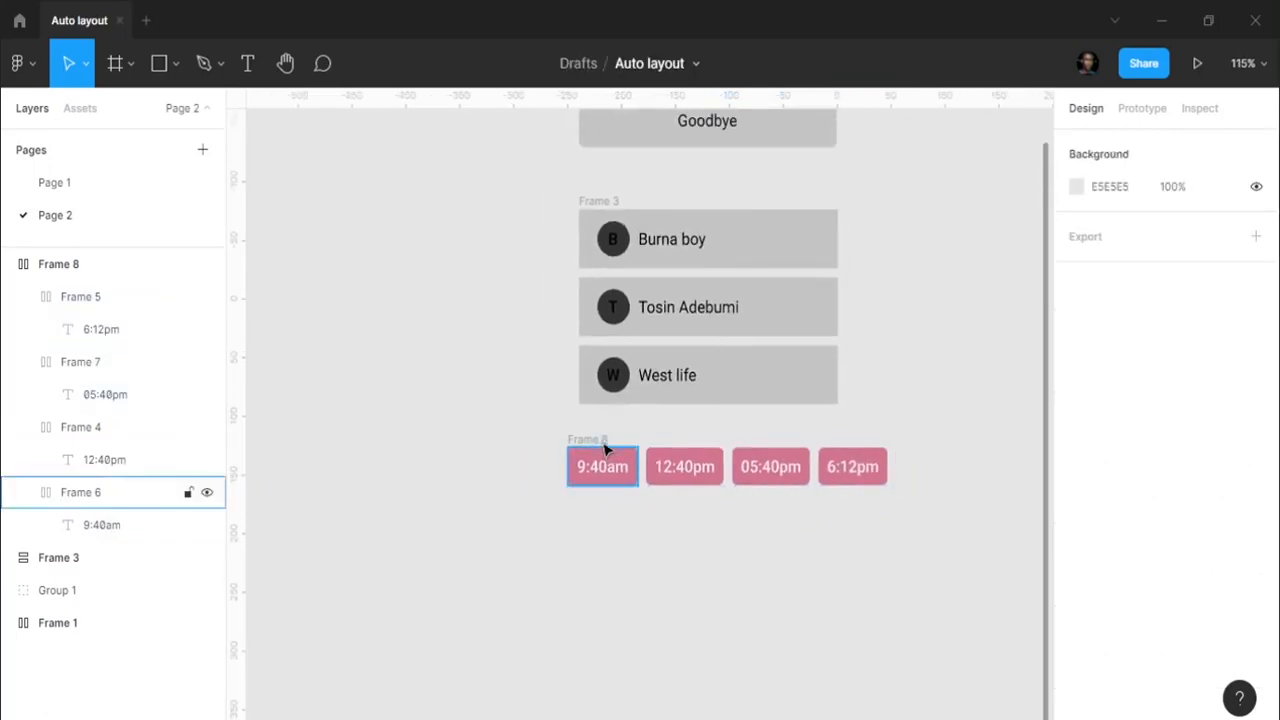
{"action": "left_click", "coordinate": [603, 440]}
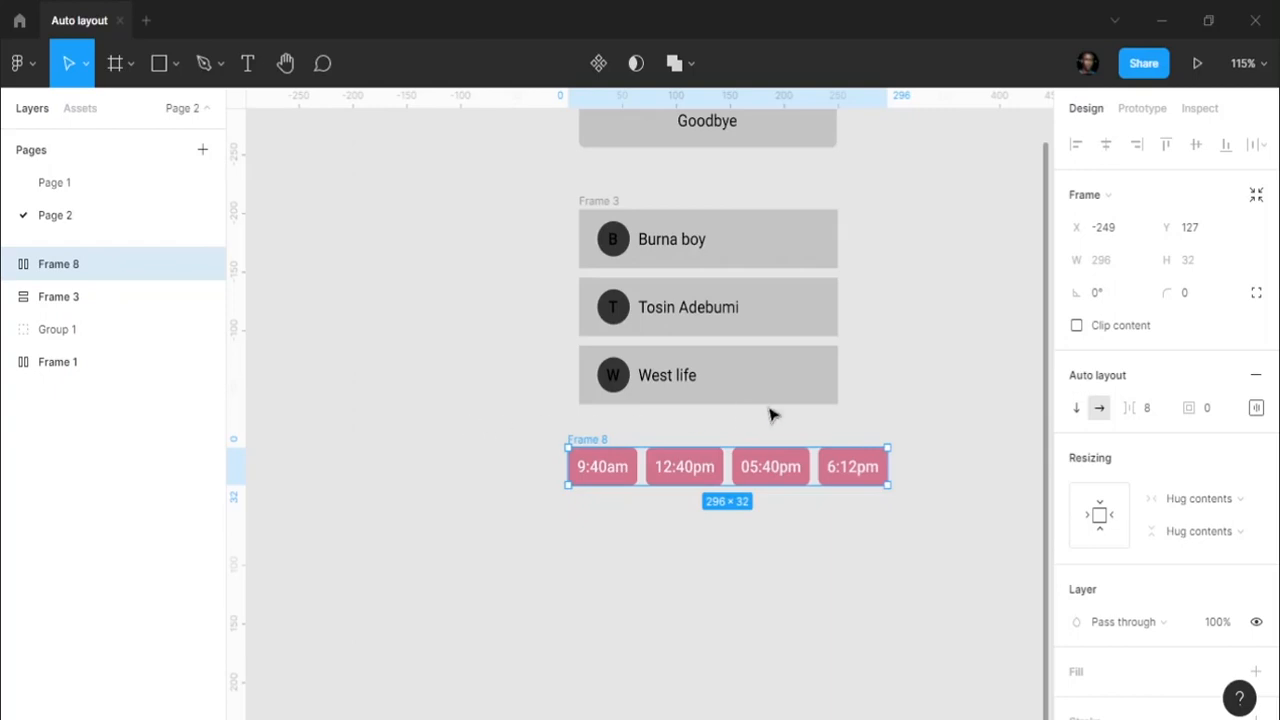
{"action": "left_click", "coordinate": [931, 480]}
{"action": "left_click", "coordinate": [672, 470]}
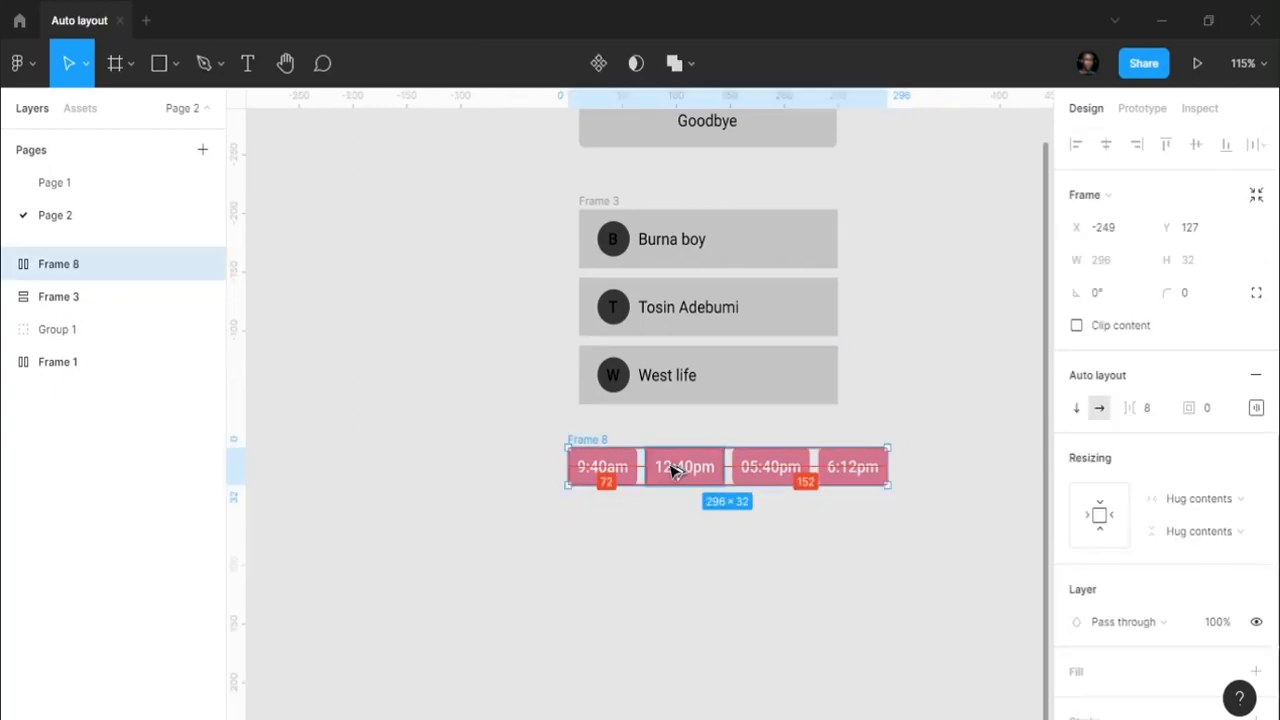
{"action": "left_click_drag", "start_coordinate": [672, 470], "coordinate": [671, 517]}
- In the copied row, change the first two chips to 12:40am and 4:40pm
{"action": "left_click", "coordinate": [652, 573]}
{"action": "scroll", "coordinate": [608, 551], "scroll_direction": "up", "scroll_amount": 5}
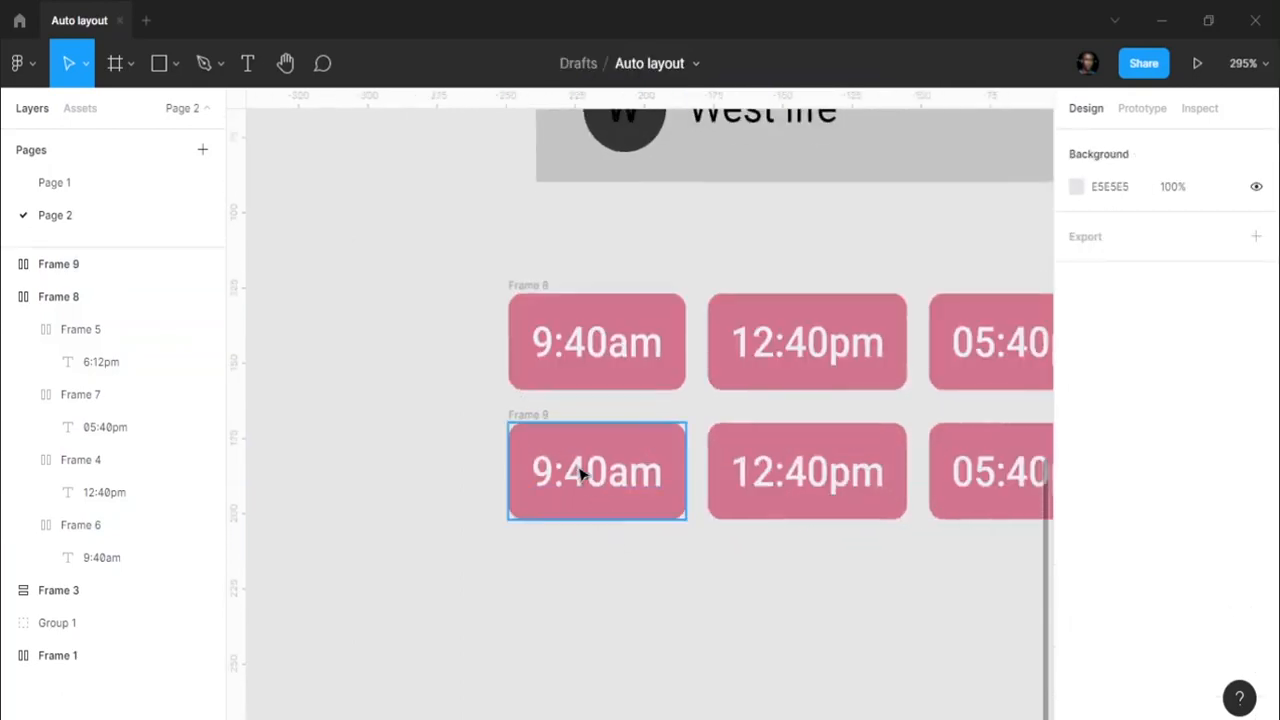
{"action": "double_click", "coordinate": [547, 479]}
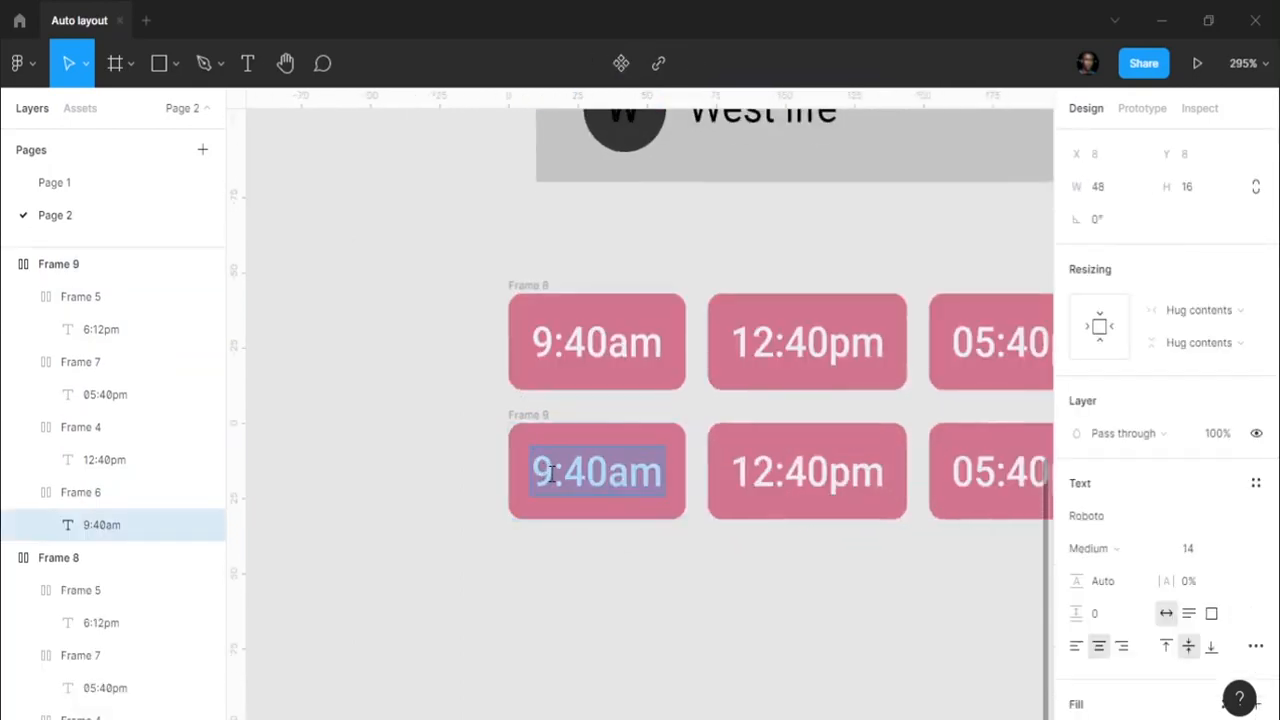
{"action": "left_click", "coordinate": [551, 474]}
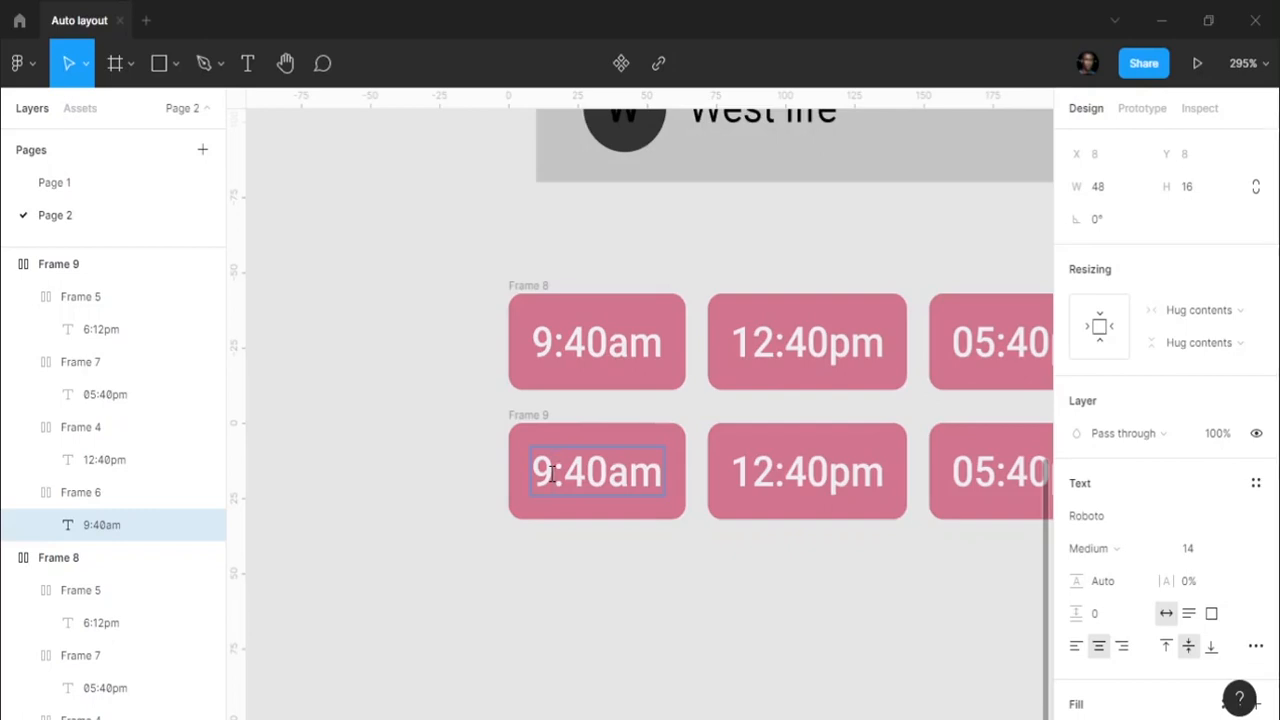
{"action": "type", "text": "12"}
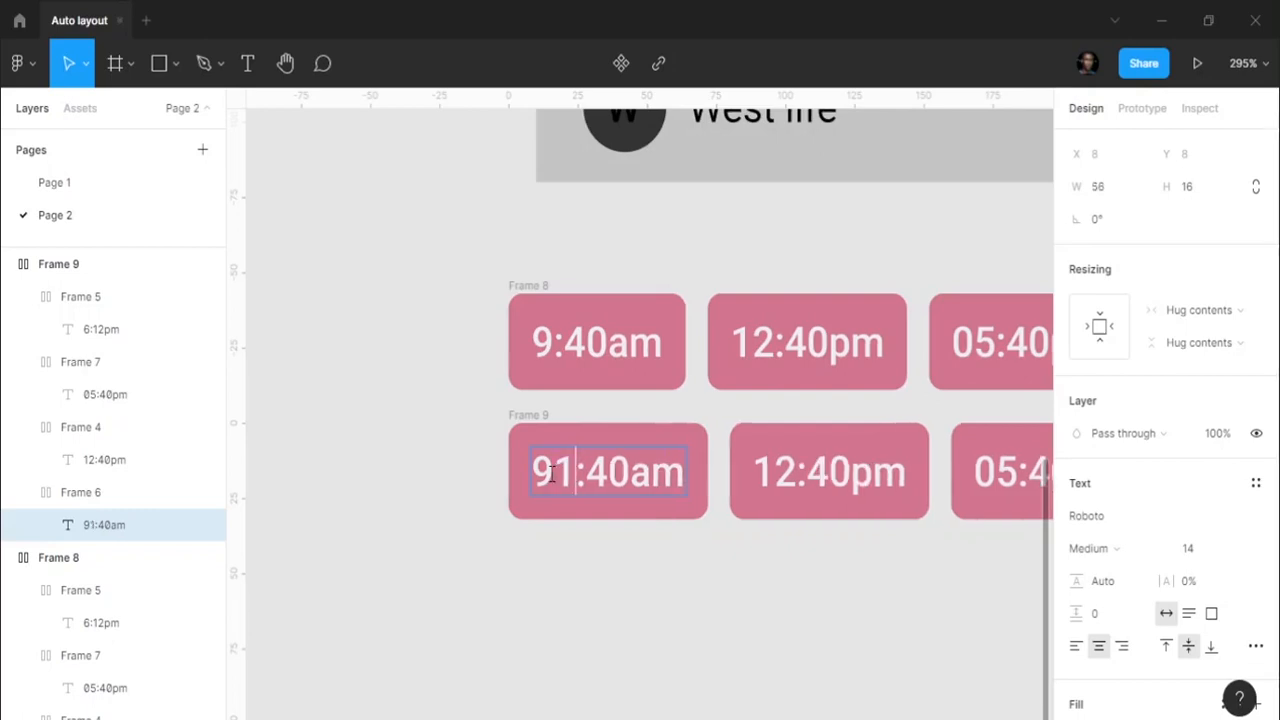
{"action": "key", "text": "Left"}
{"action": "key", "text": "BackSpace"}
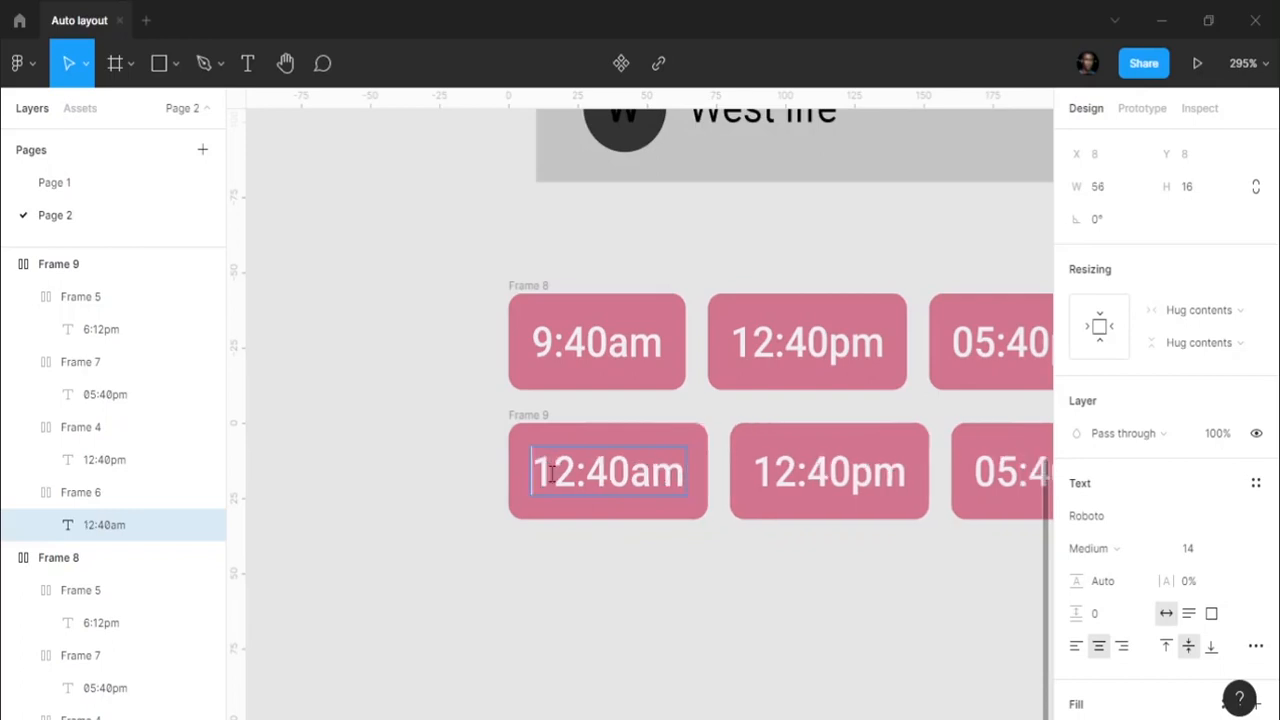
{"action": "double_click", "coordinate": [796, 472]}
{"action": "key", "text": "BackSpace"}
{"action": "key", "text": "BackSpace"}
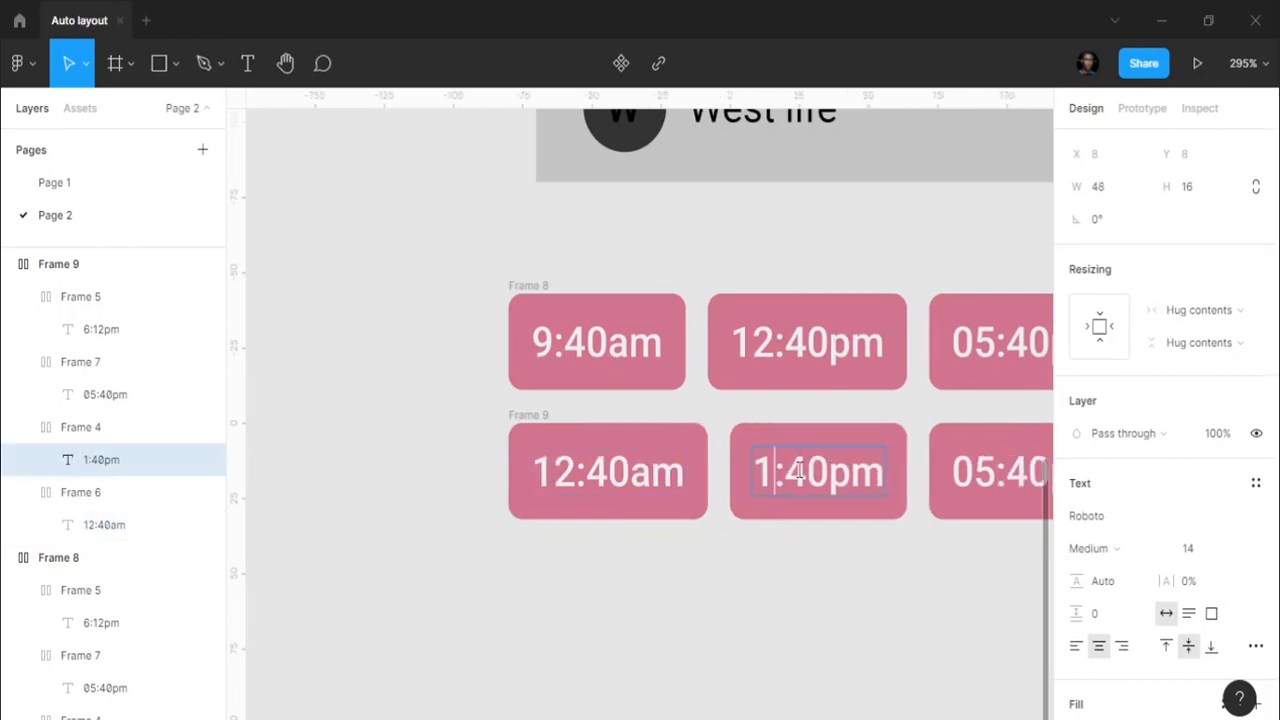
{"action": "type", "text": "4"}
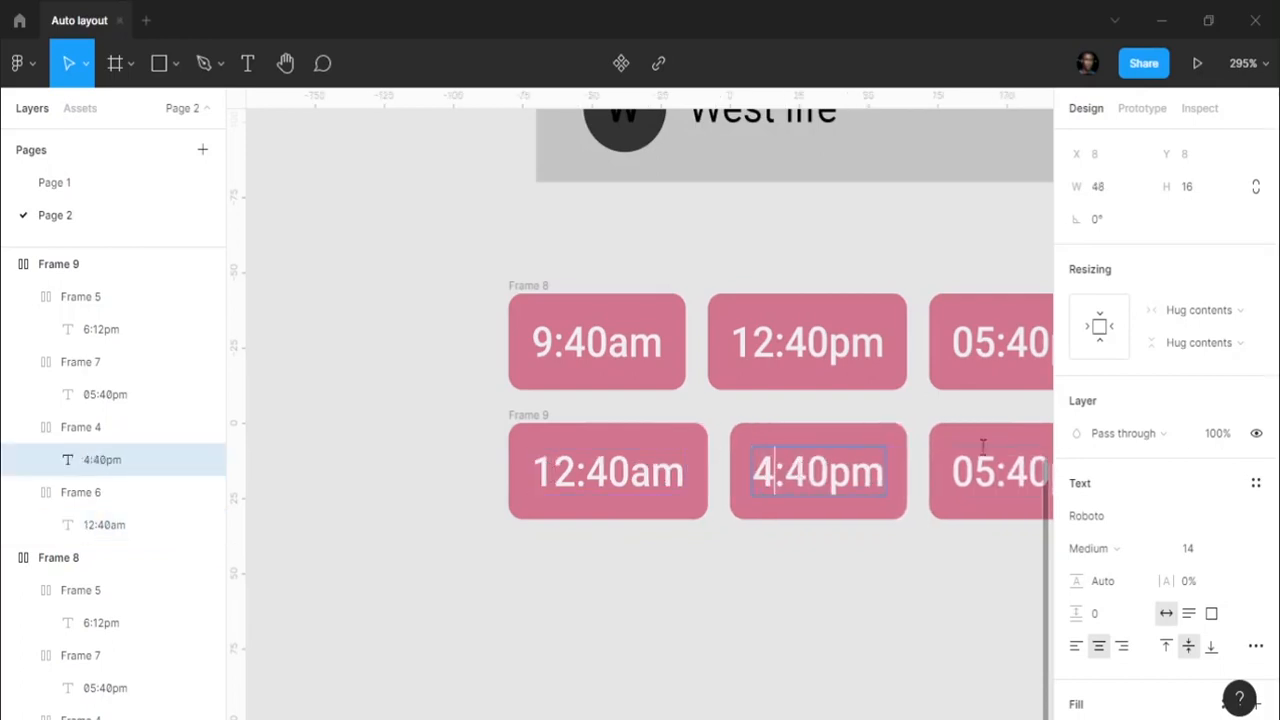
- Change the copied row's last two chips to 2:40pm and 10:12pm
{"action": "double_click", "coordinate": [998, 472]}
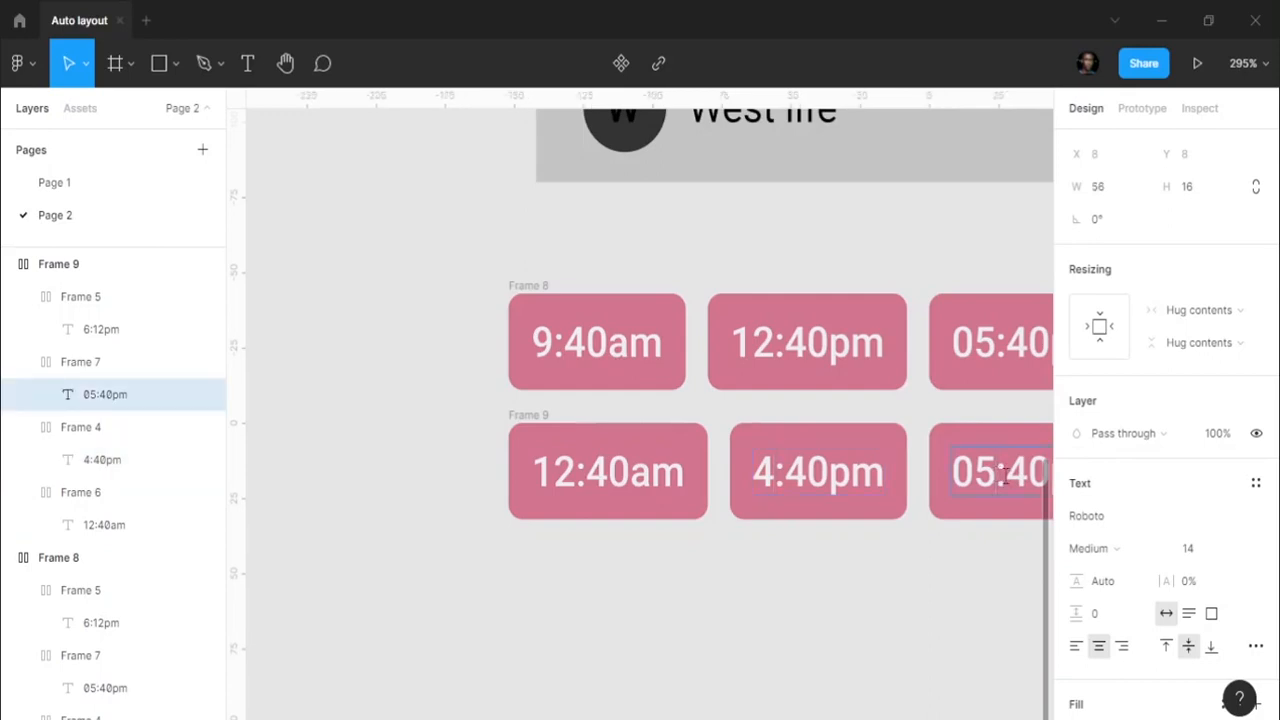
{"action": "key", "text": "BackSpace"}
{"action": "key", "text": "BackSpace"}
{"action": "type", "text": "2"}
{"action": "scroll", "coordinate": [897, 482], "scroll_direction": "right", "scroll_amount": 8}
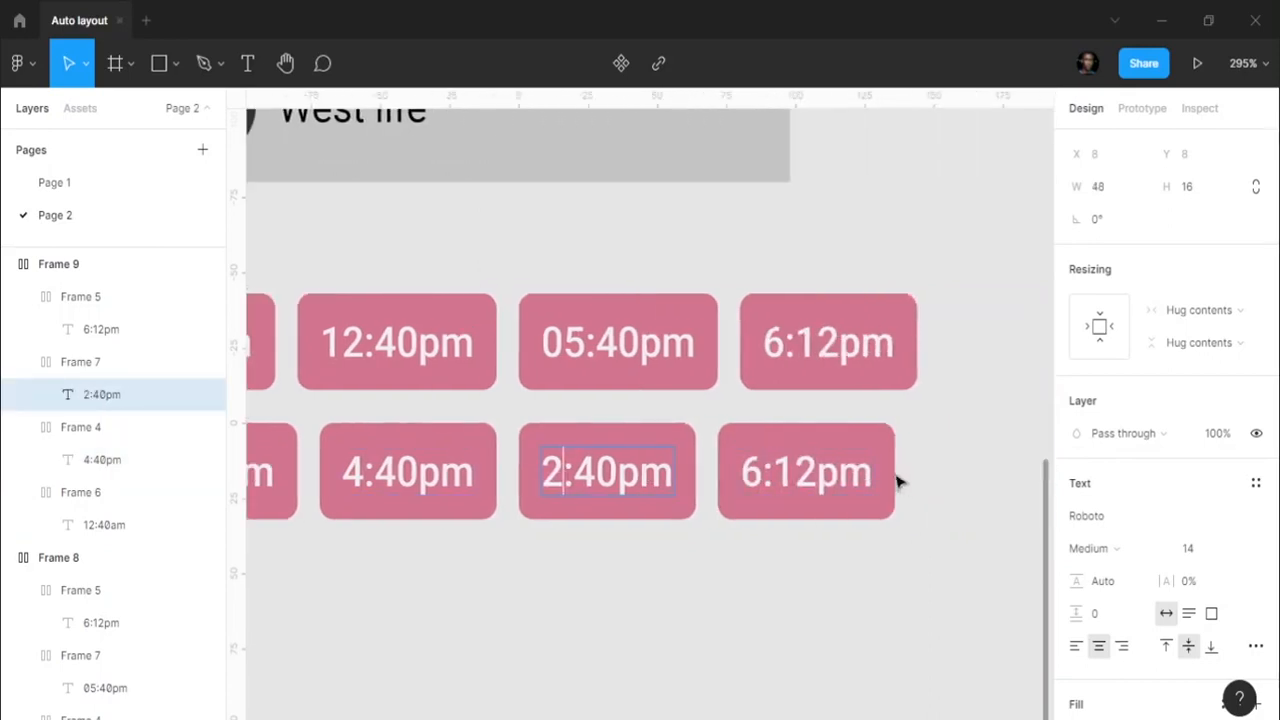
{"action": "double_click", "coordinate": [762, 468]}
{"action": "key", "text": "BackSpace"}
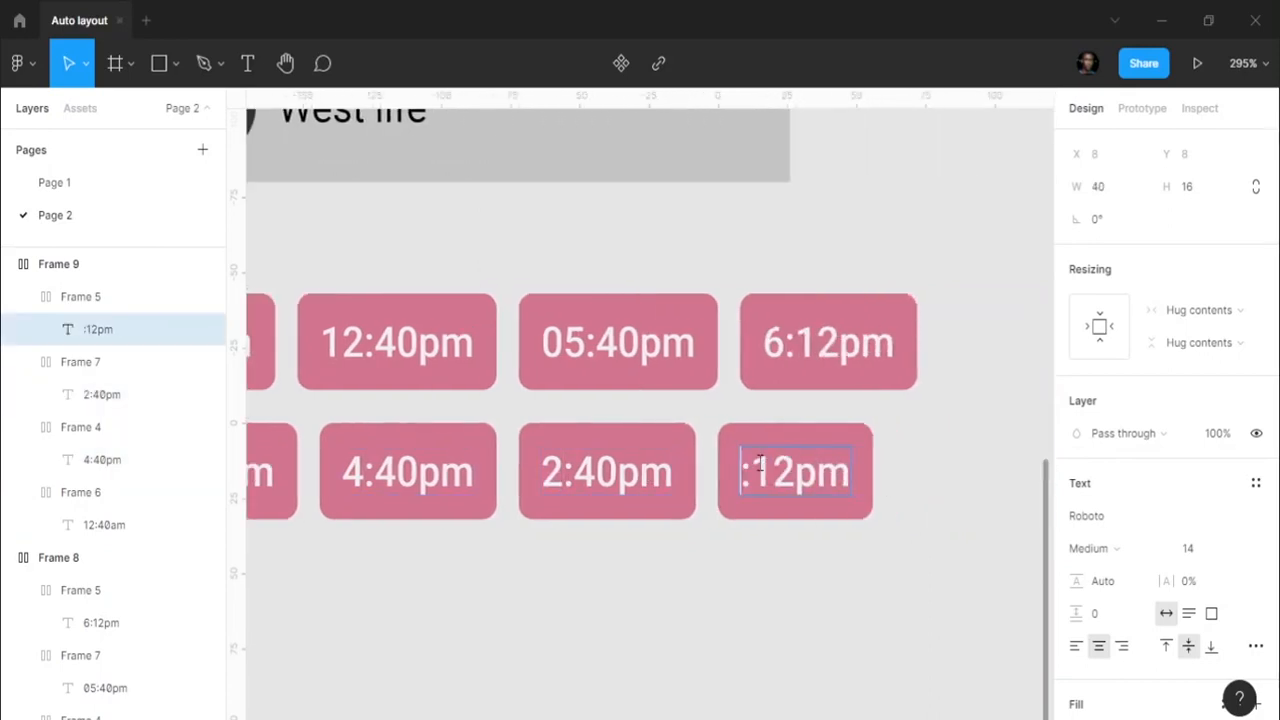
{"action": "type", "text": "10"}
{"action": "left_click", "coordinate": [562, 578]}
{"action": "scroll", "coordinate": [608, 540], "scroll_direction": "down", "scroll_amount": 5}
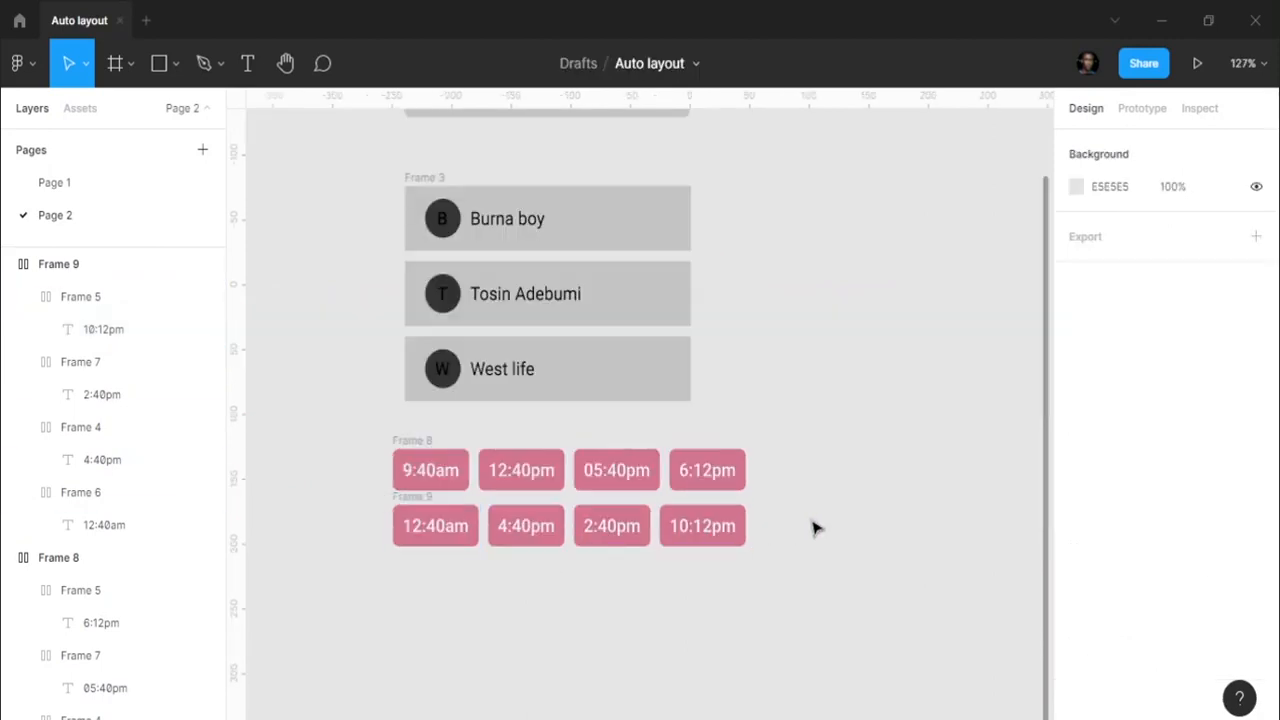
- Wrap Frames 8 and 9 in a vertical auto-layout Frame 10
{"action": "left_click_drag", "start_coordinate": [369, 430], "coordinate": [808, 603]}
{"action": "key", "text": "shift+a"}
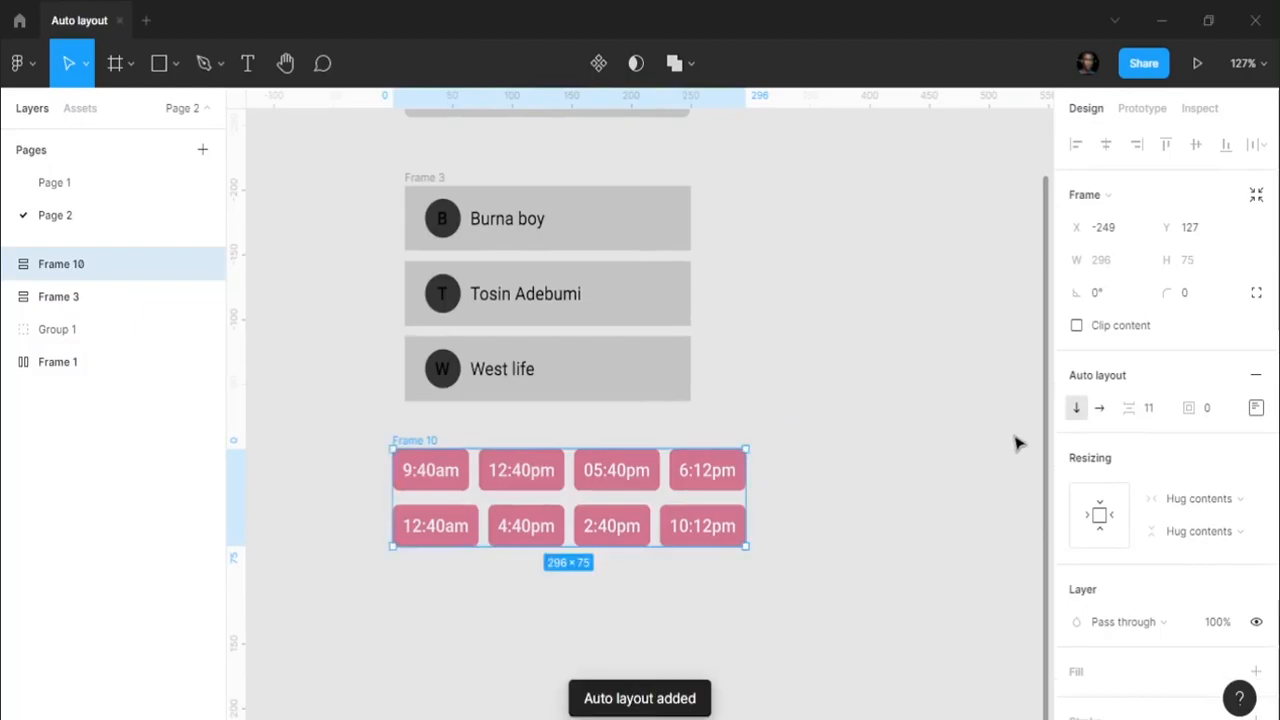
{"action": "left_click", "coordinate": [1256, 408]}
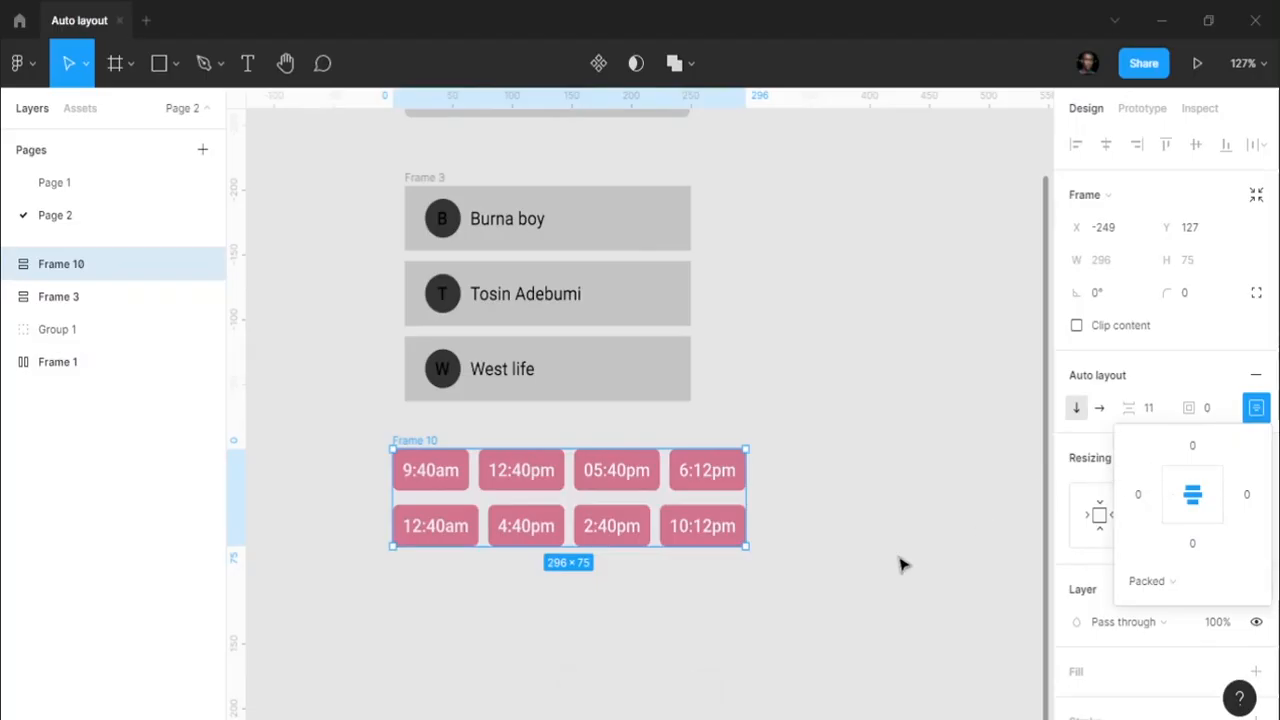
{"action": "left_click", "coordinate": [1167, 366]}
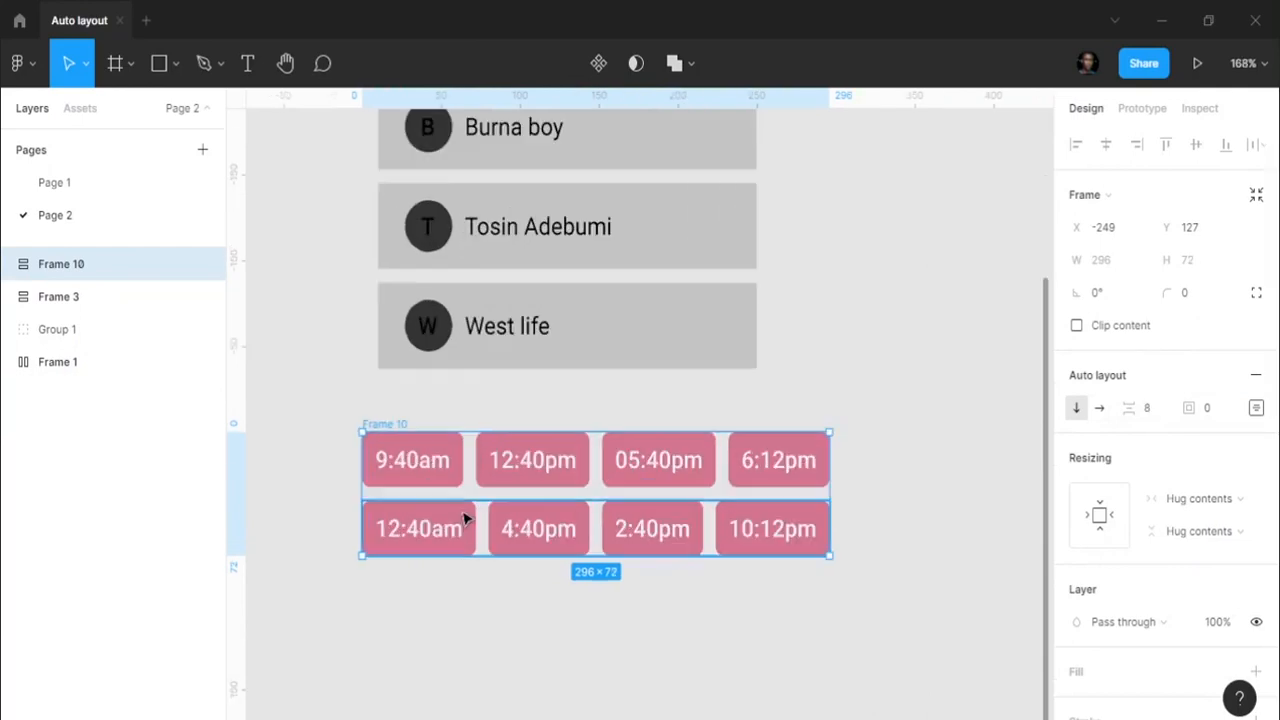
- Move the 10:12pm chip left to reorder the second row
{"action": "double_click", "coordinate": [465, 517]}
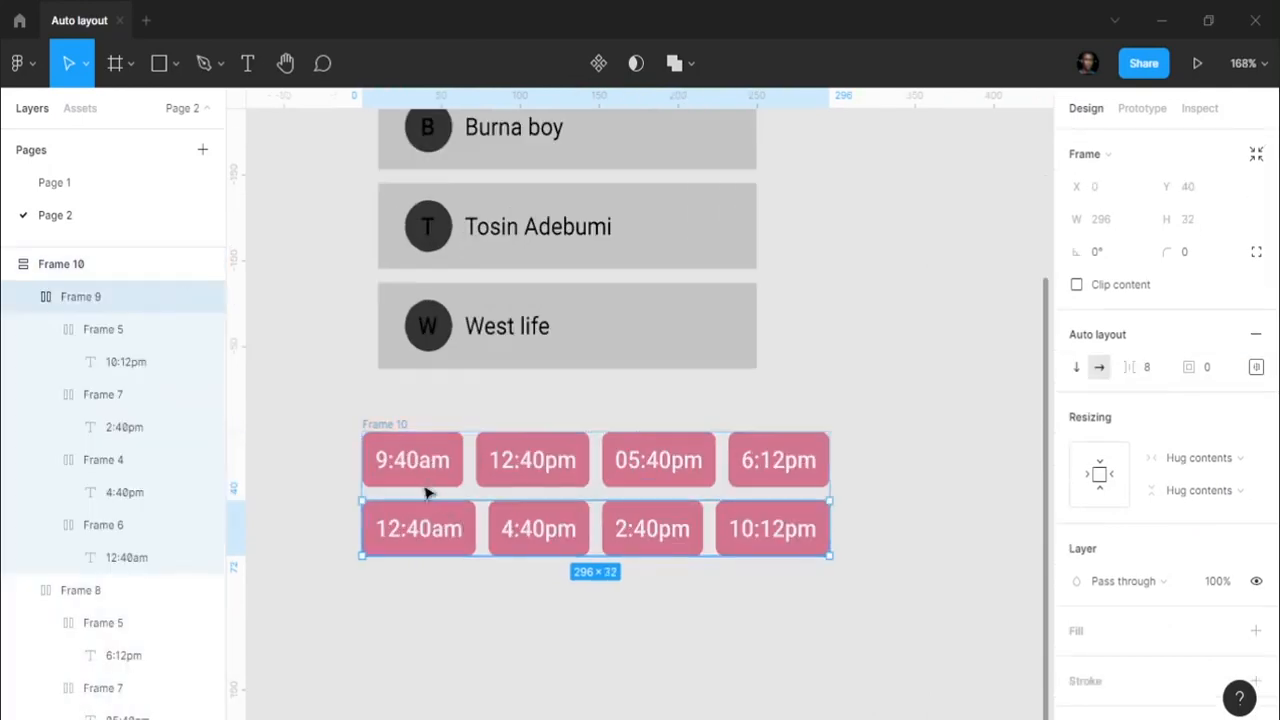
{"action": "left_click", "coordinate": [131, 337]}
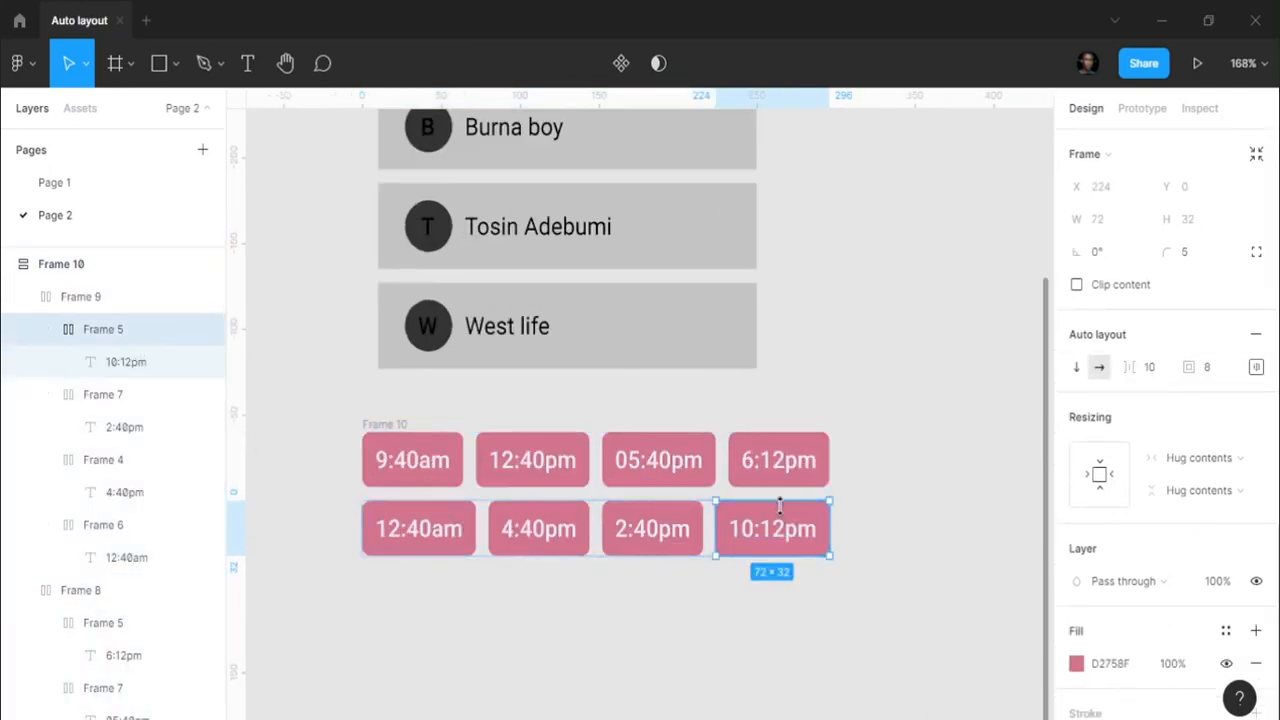
{"action": "key", "text": "Left"}
{"action": "key", "text": "Left"}
{"action": "key", "text": "Left"}
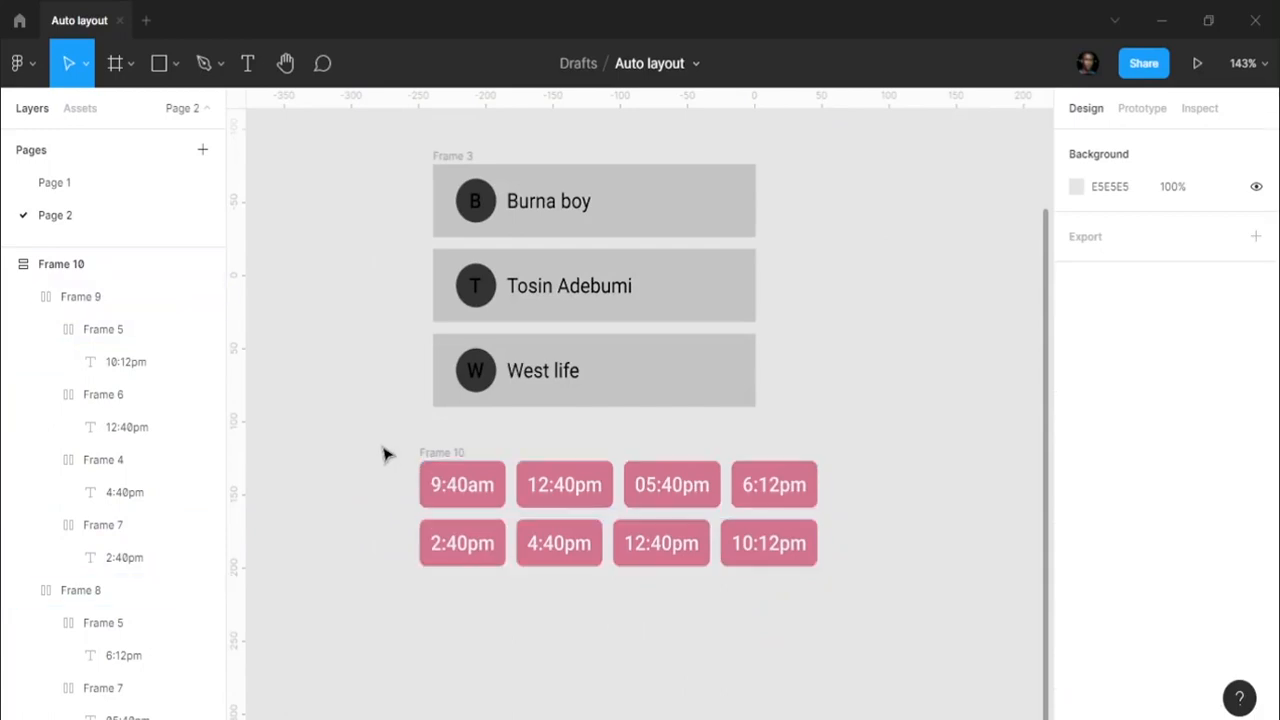
{"action": "scroll", "coordinate": [420, 451], "scroll_direction": "down", "scroll_amount": 5}
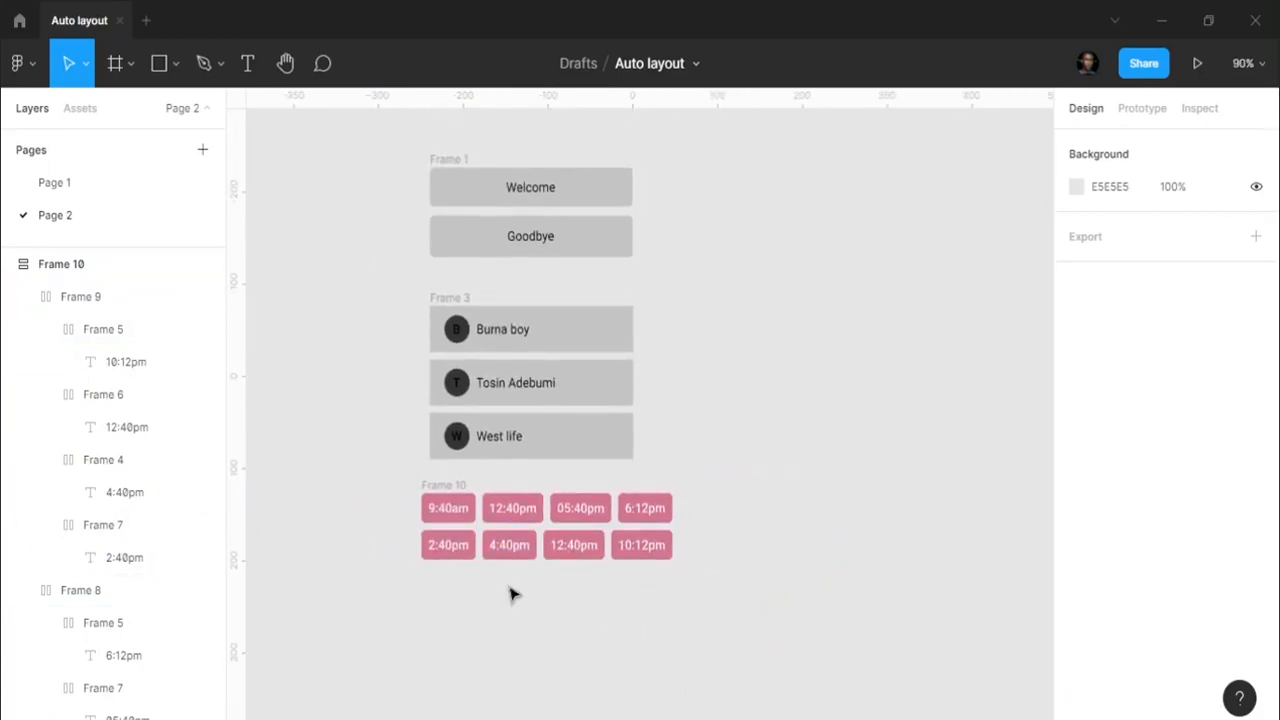